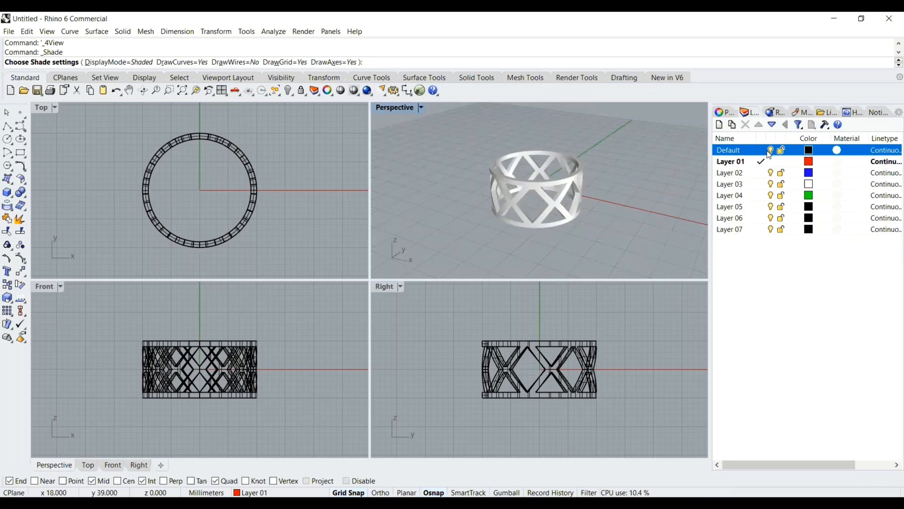
Hide the Default layer's ring, then draw a circle centred at 0,0 with the default 18 mm diameter in the Front view
{"action": "left_click", "coordinate": [772, 151]}
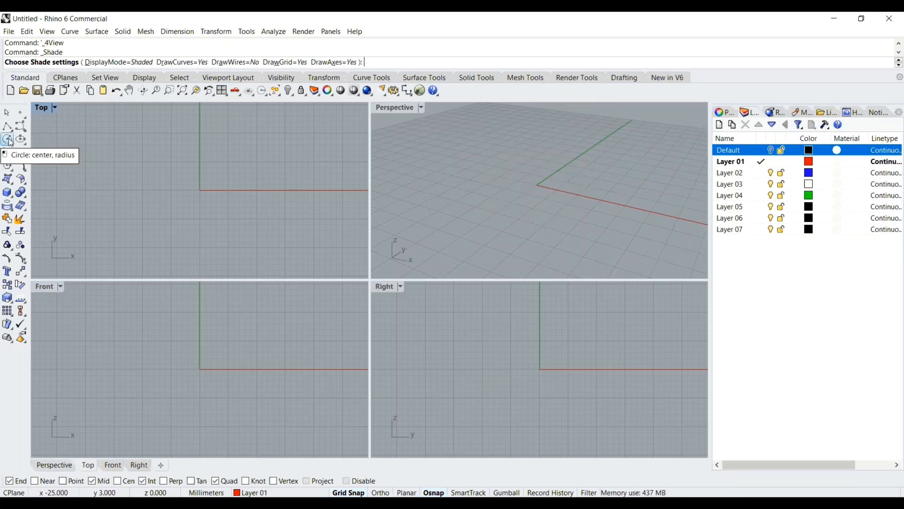
{"action": "double_click", "coordinate": [46, 286]}
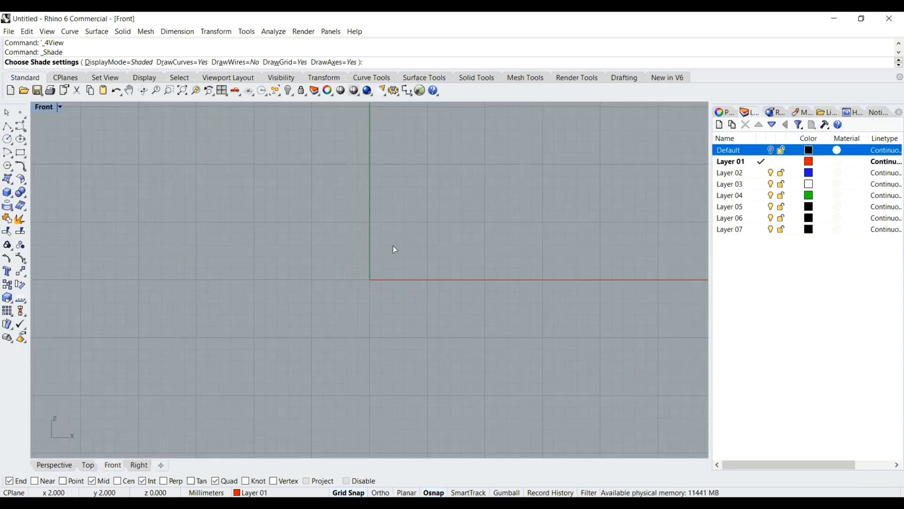
{"action": "right_click_drag", "start_coordinate": [392, 245], "coordinate": [335, 247]}
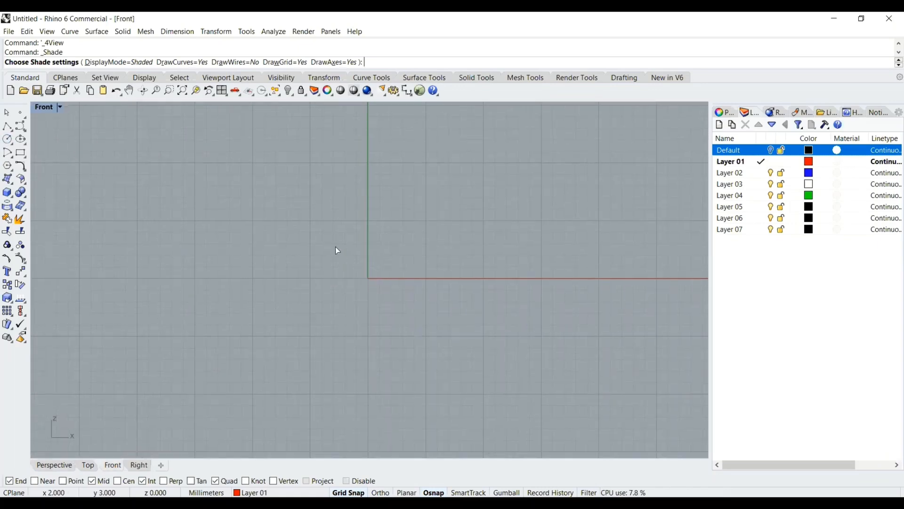
{"action": "left_click", "coordinate": [8, 140]}
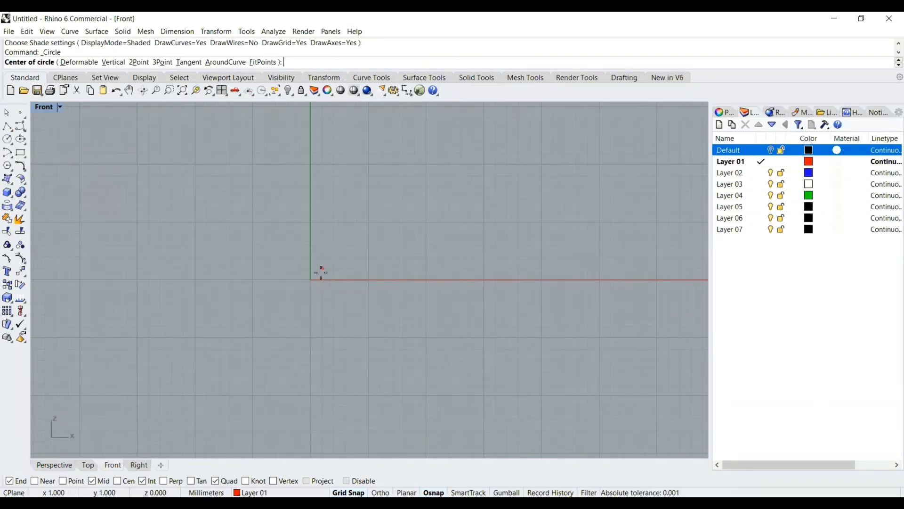
{"action": "type", "text": "0,0"}
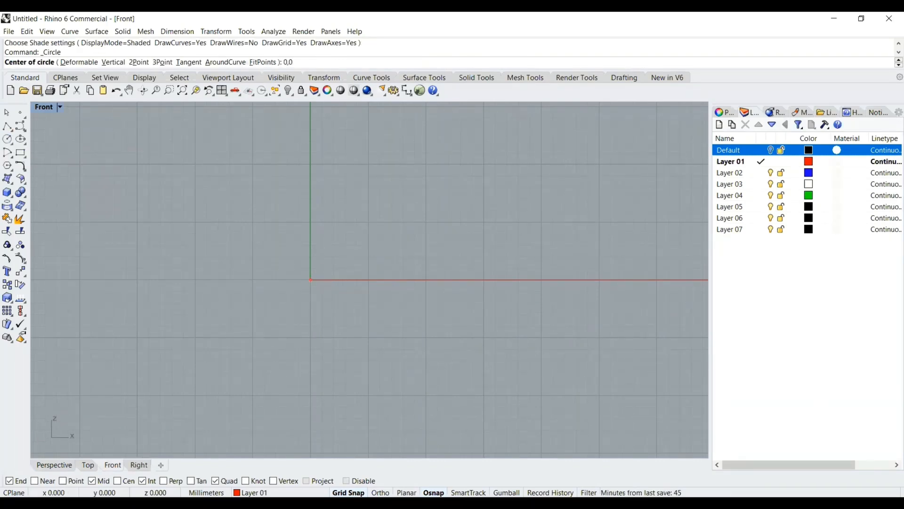
{"action": "key", "text": "Return"}
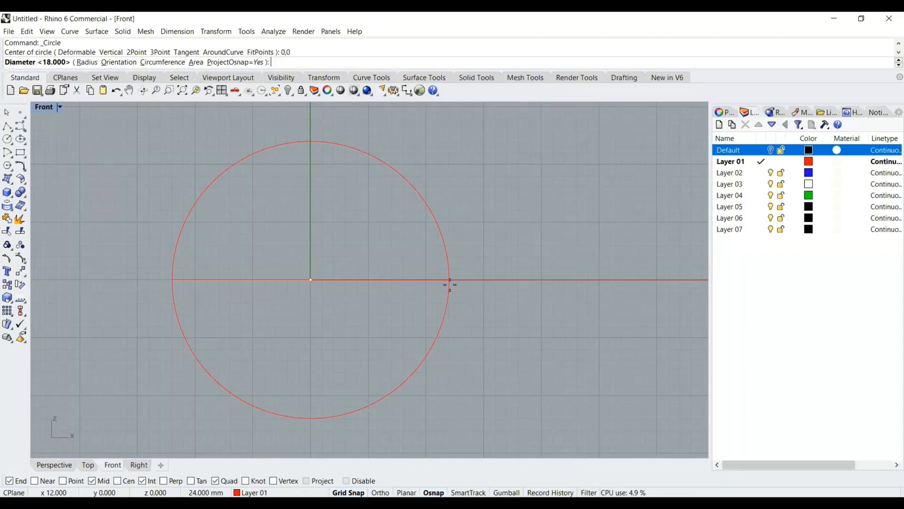
{"action": "key", "text": "Return"}
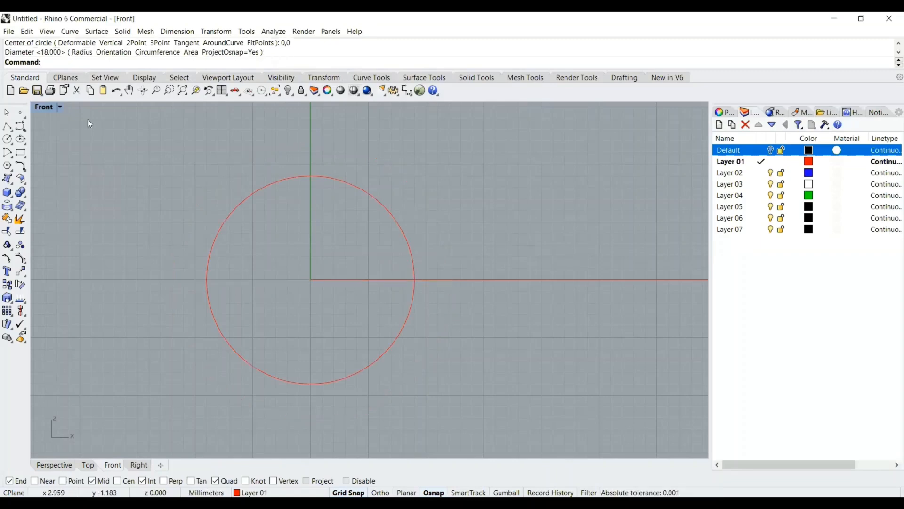
Select the new circle and measure its length
{"action": "double_click", "coordinate": [40, 106]}
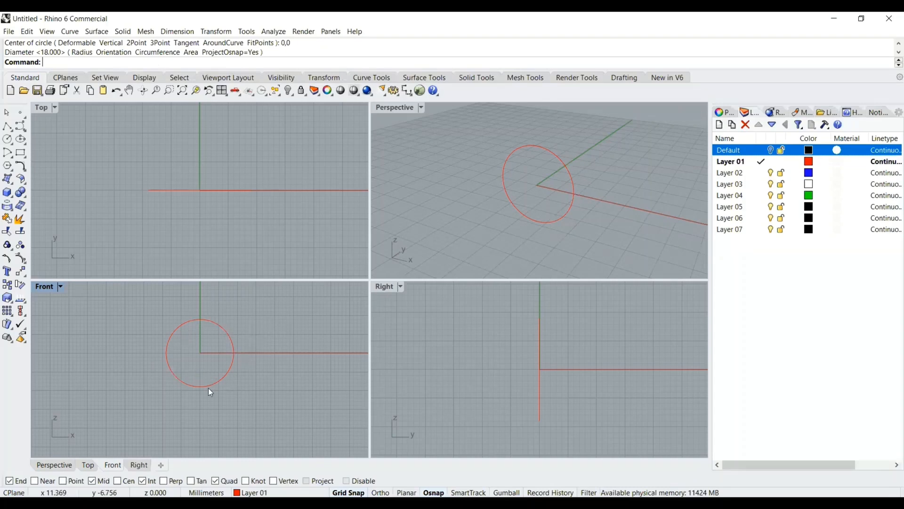
{"action": "left_click", "coordinate": [212, 320]}
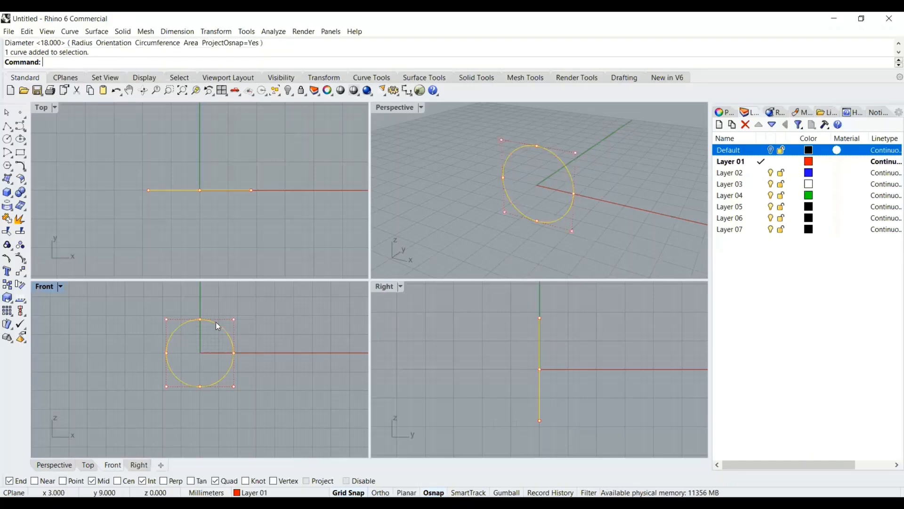
{"action": "left_click", "coordinate": [274, 31]}
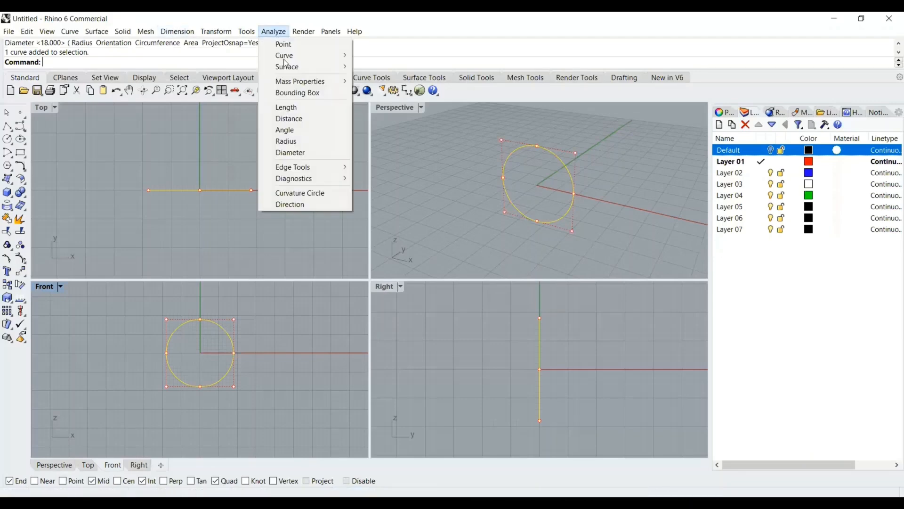
{"action": "left_click", "coordinate": [294, 107]}
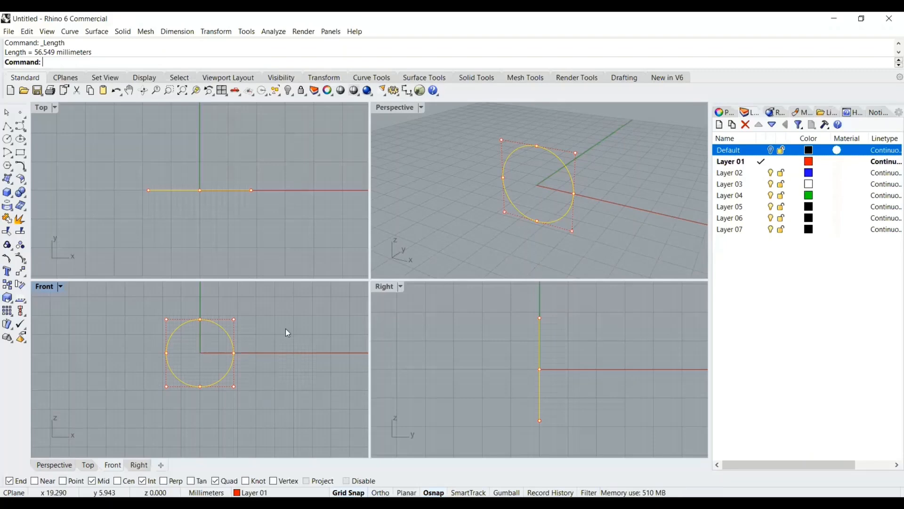
Draw a horizontal polyline 56.549 mm long starting from the origin in the Front view
{"action": "right_click_drag", "start_coordinate": [288, 339], "coordinate": [244, 319]}
{"action": "scroll", "coordinate": [250, 321], "scroll_direction": "down", "scroll_amount": 4}
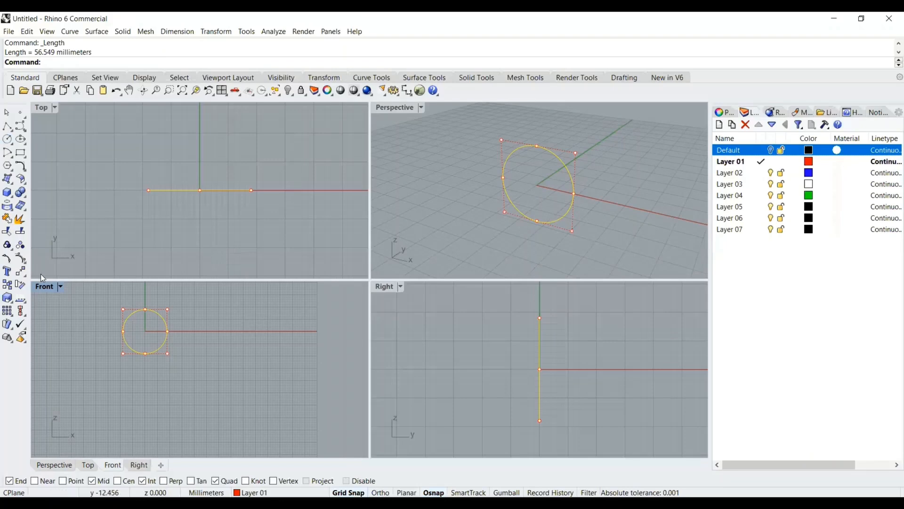
{"action": "double_click", "coordinate": [43, 288]}
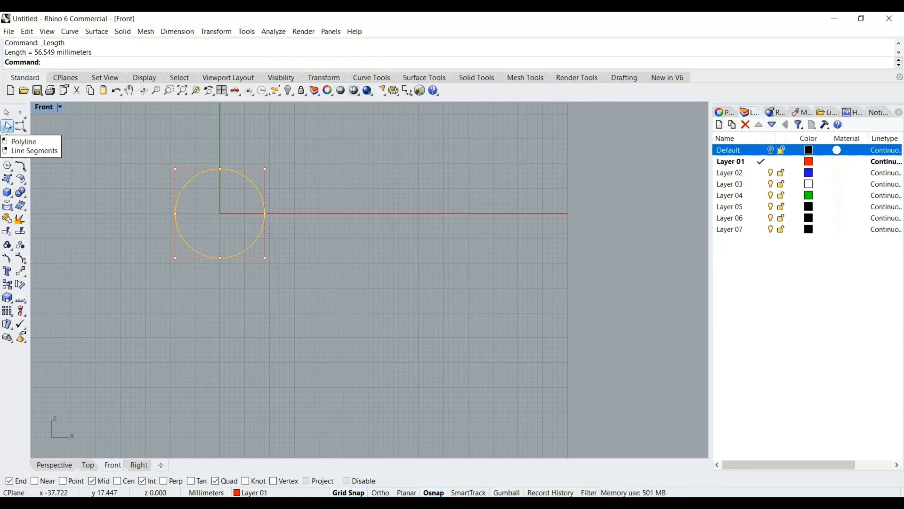
{"action": "left_click", "coordinate": [8, 127]}
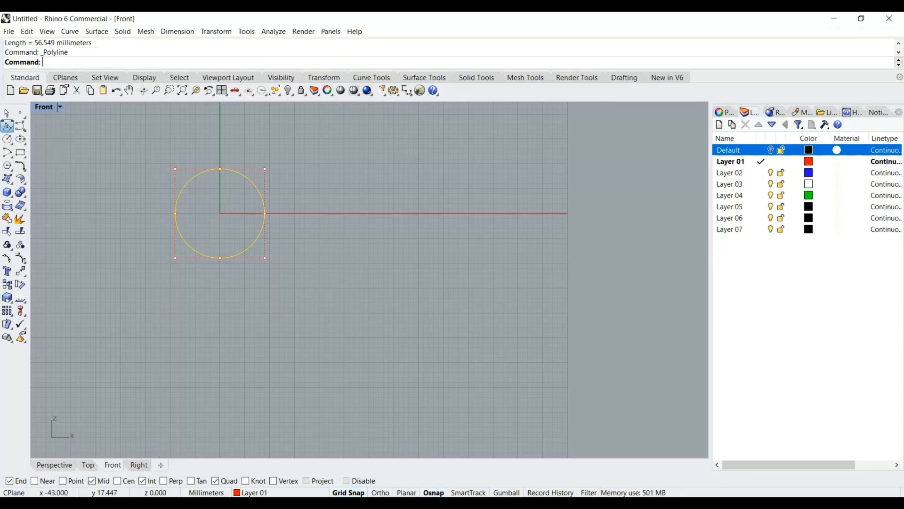
{"action": "left_click", "coordinate": [220, 214]}
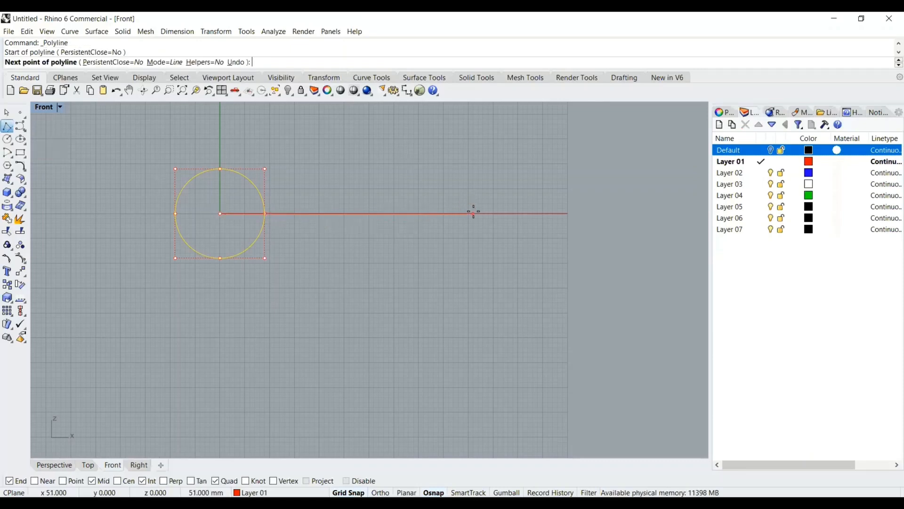
{"action": "type", "text": "56."}
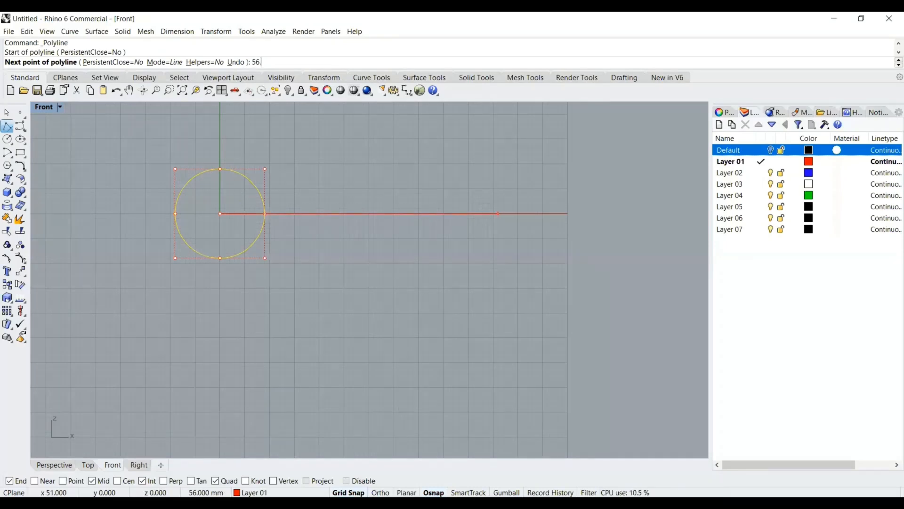
{"action": "type", "text": "549"}
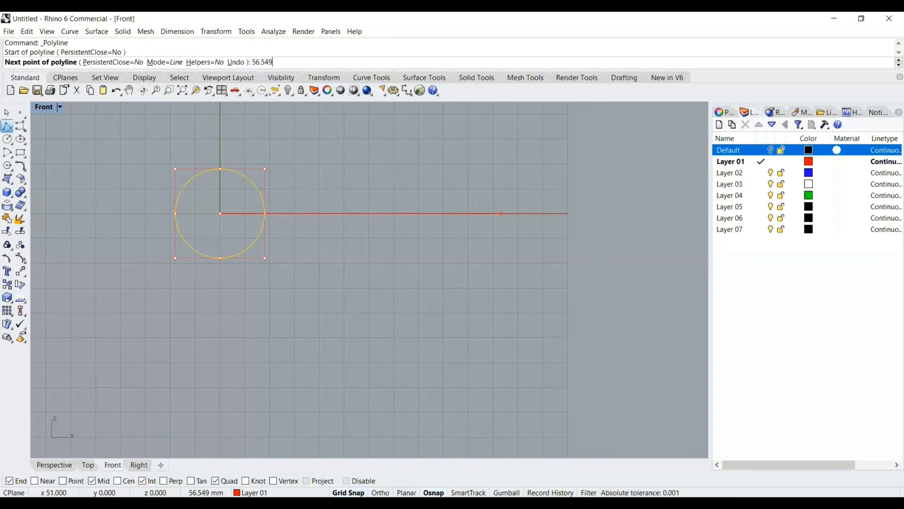
{"action": "key", "text": "Return"}
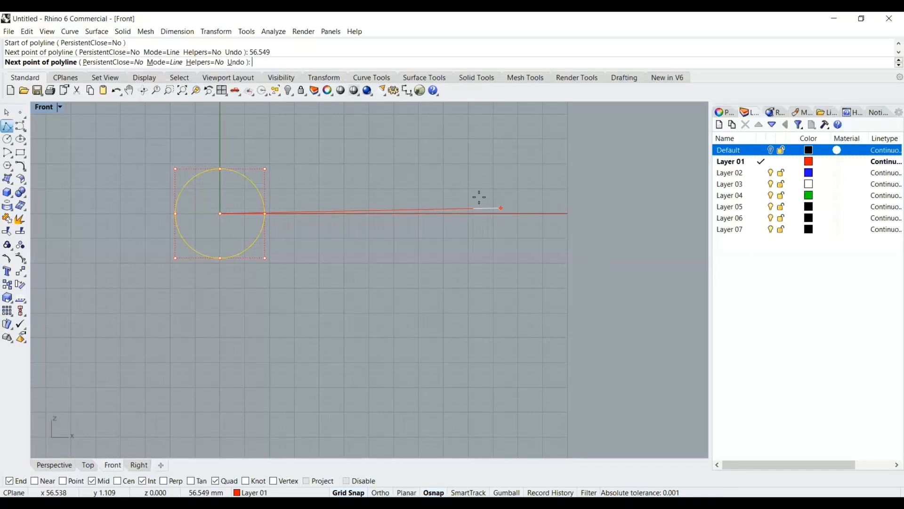
{"action": "left_click", "coordinate": [512, 217]}
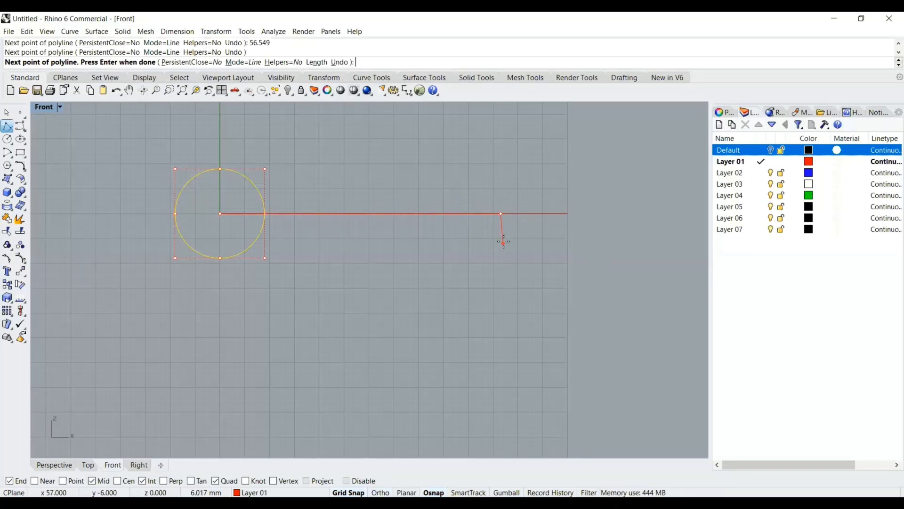
{"action": "key", "text": "Return"}
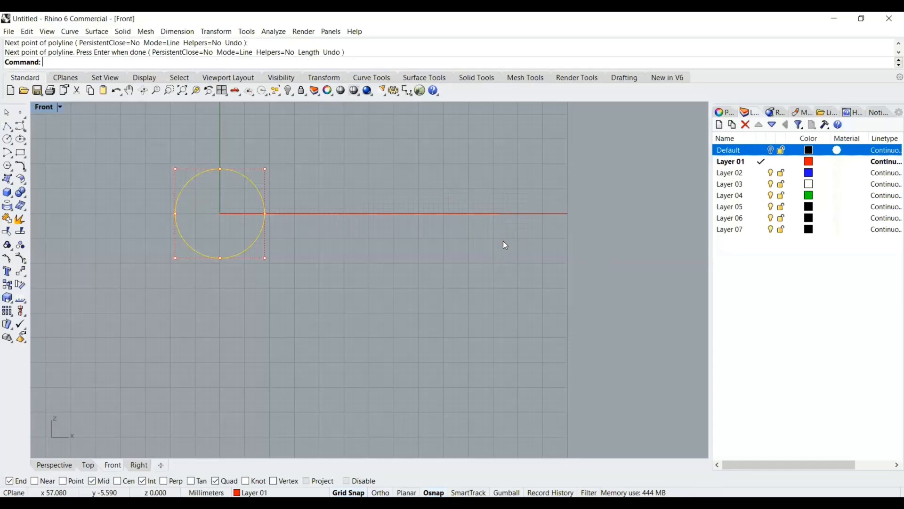
Move the horizontal line down below the circle
{"action": "left_click", "coordinate": [338, 213]}
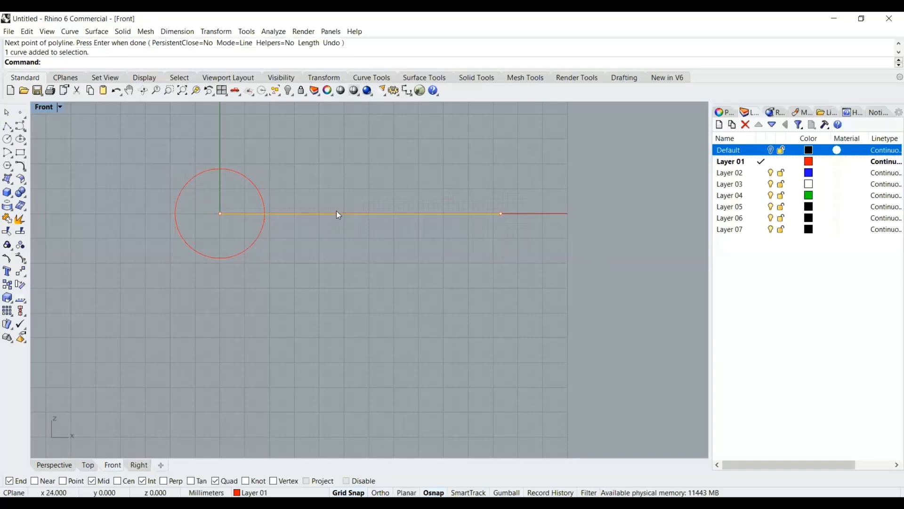
{"action": "scroll", "coordinate": [332, 214], "scroll_direction": "up", "scroll_amount": 2}
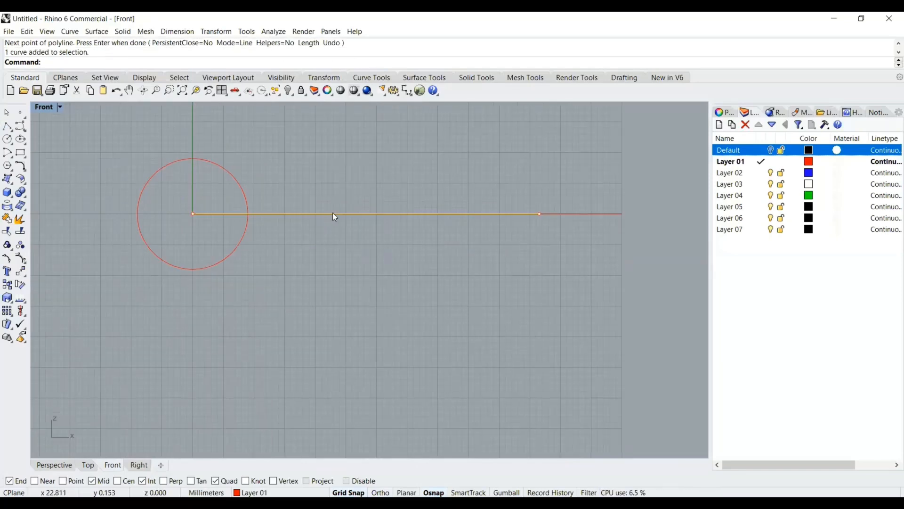
{"action": "left_click_drag", "start_coordinate": [329, 248], "coordinate": [318, 304], "text": "shift"}
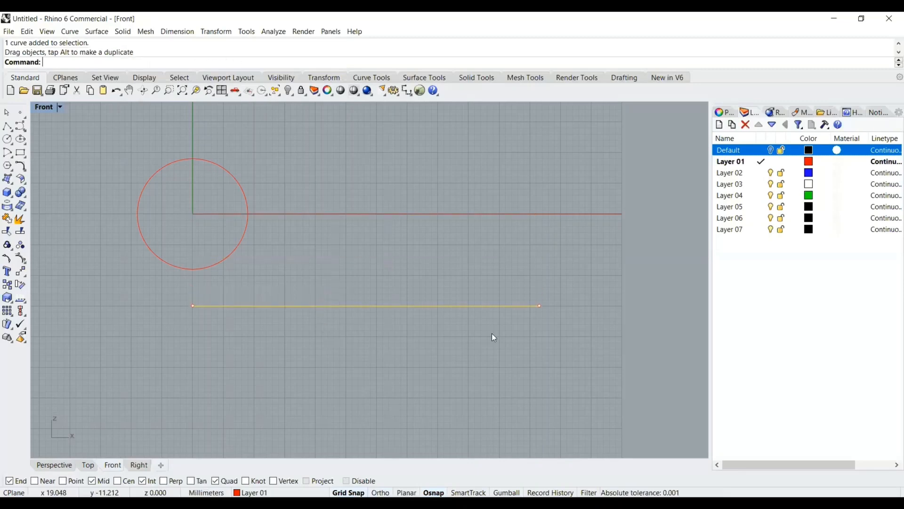
{"action": "scroll", "coordinate": [488, 377], "scroll_direction": "down", "scroll_amount": 6}
{"action": "right_click_drag", "start_coordinate": [446, 283], "coordinate": [383, 154]}
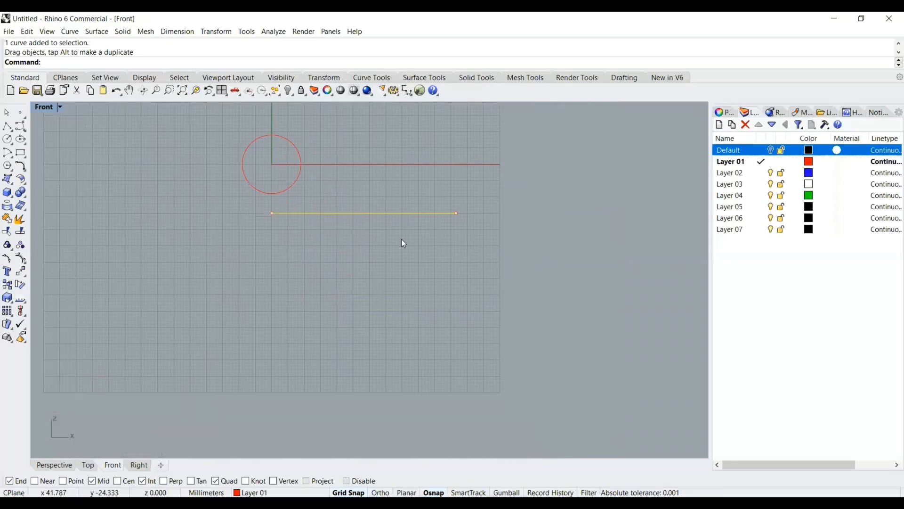
{"action": "scroll", "coordinate": [402, 239], "scroll_direction": "up", "scroll_amount": 4}
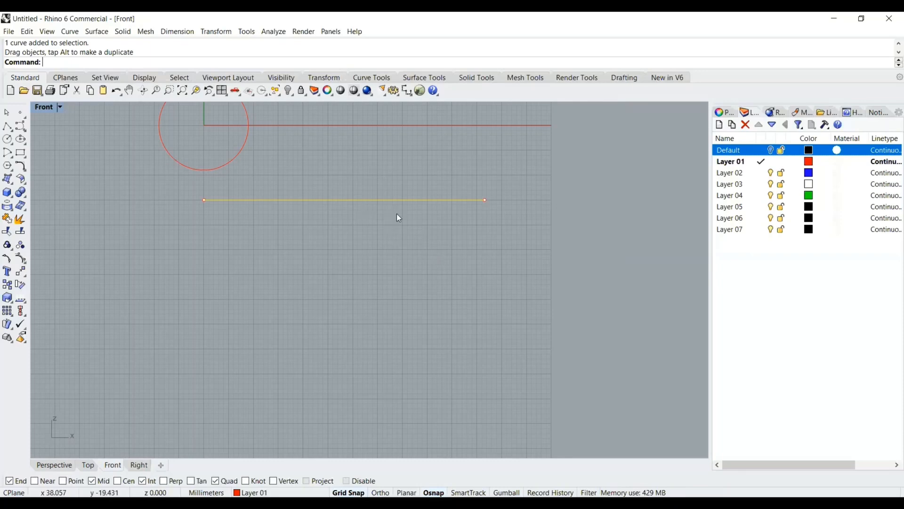
{"action": "key", "text": "Escape"}
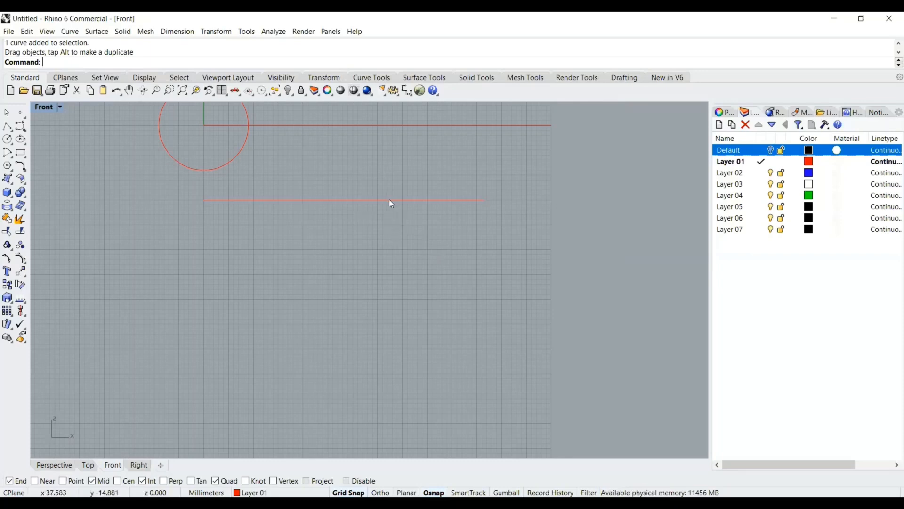
Copy and paste the line, and move the copy down below the original
{"action": "left_click", "coordinate": [381, 200]}
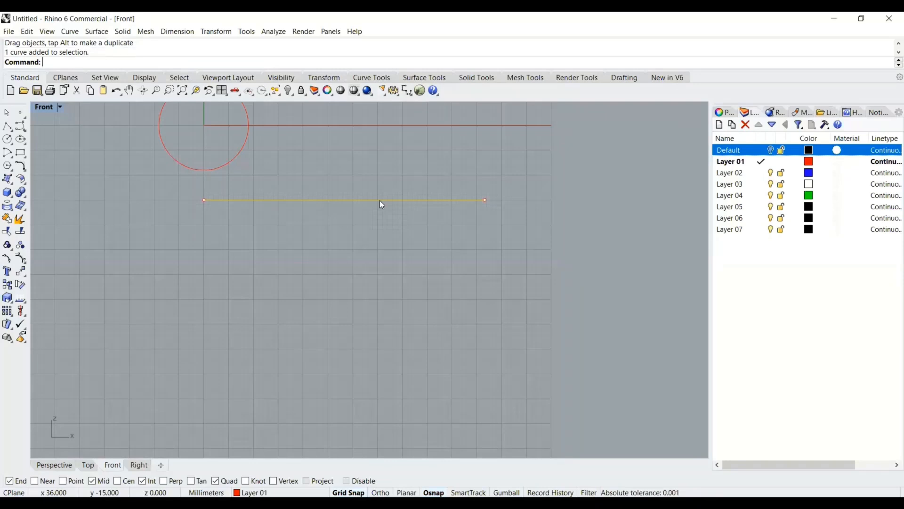
{"action": "key", "text": "ctrl+c"}
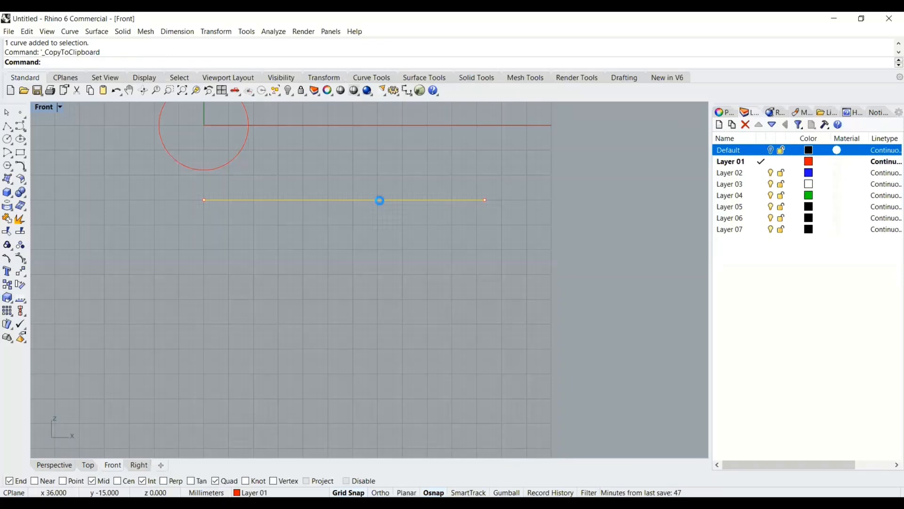
{"action": "key", "text": "ctrl+v"}
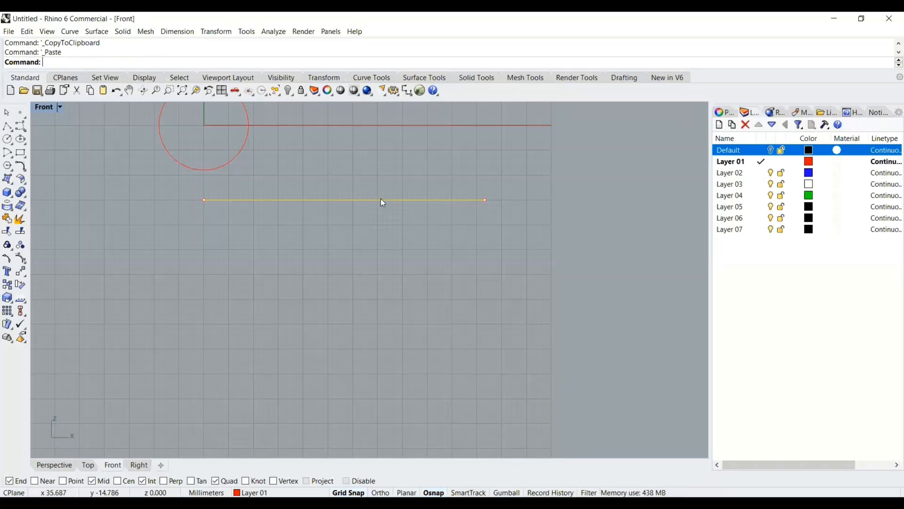
{"action": "left_click_drag", "start_coordinate": [382, 200], "coordinate": [381, 249], "text": "shift"}
{"action": "left_click", "coordinate": [375, 273]}
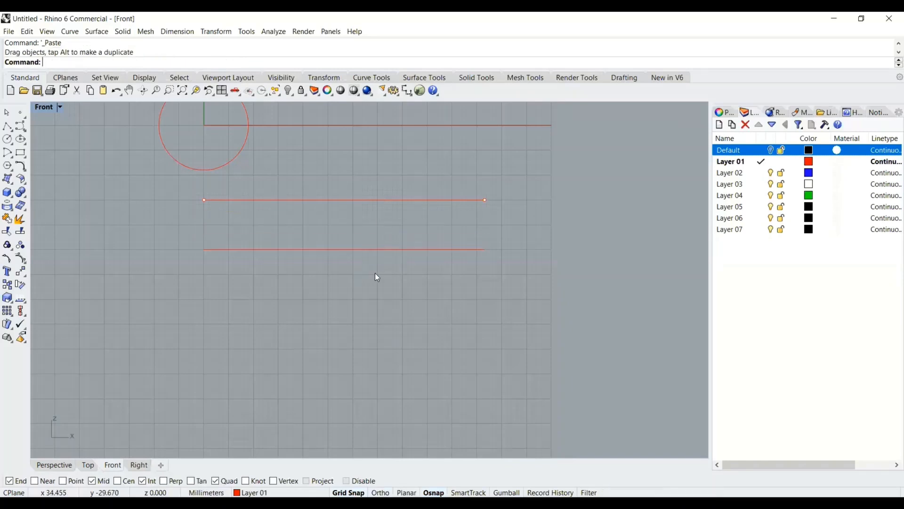
Draw a vertical polyline from the upper line's midpoint down to the lower line
{"action": "left_click", "coordinate": [8, 127]}
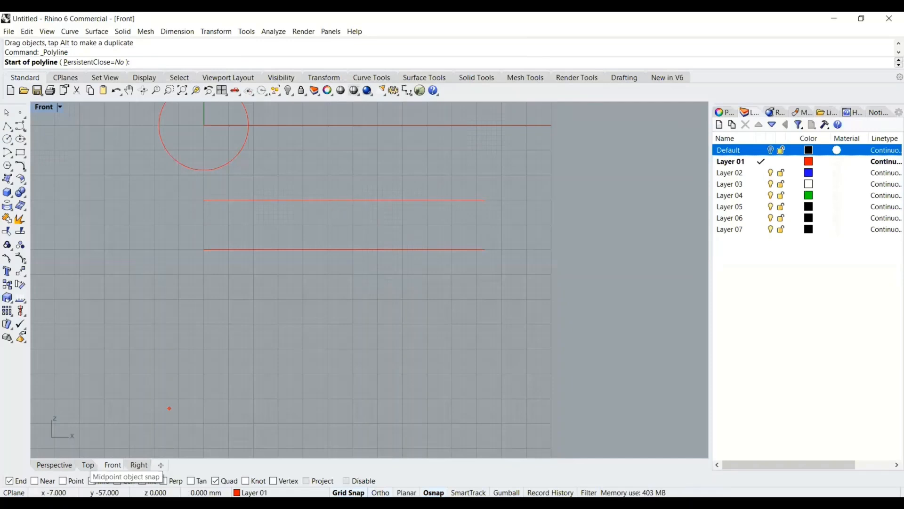
{"action": "left_click", "coordinate": [349, 200]}
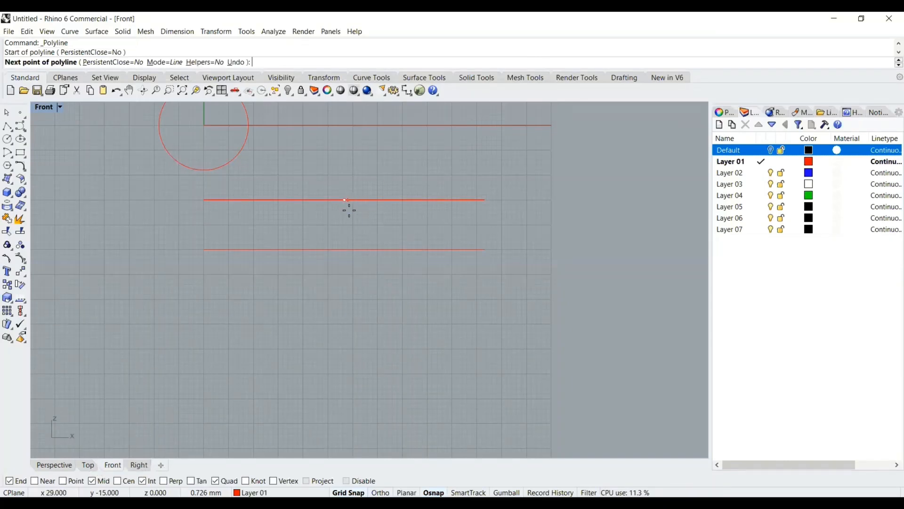
{"action": "left_click", "coordinate": [347, 250]}
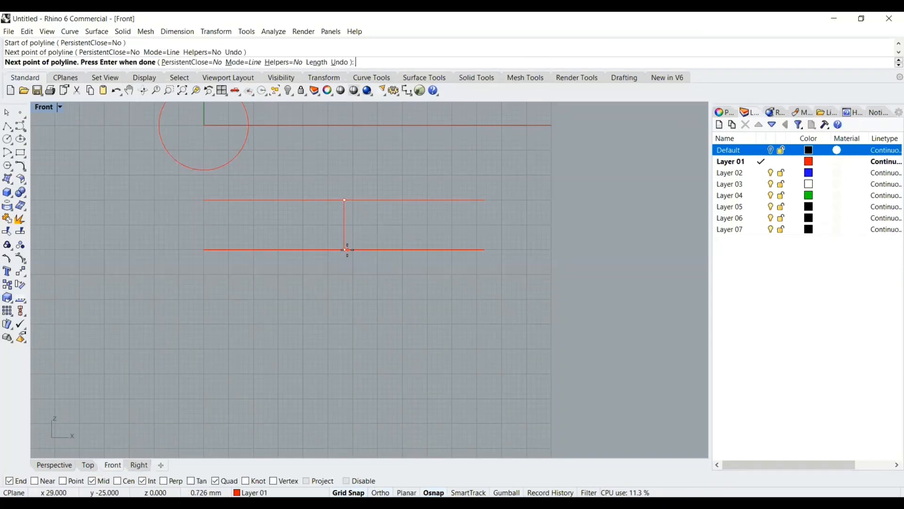
{"action": "key", "text": "Return"}
{"action": "scroll", "coordinate": [344, 236], "scroll_direction": "up", "scroll_amount": 2}
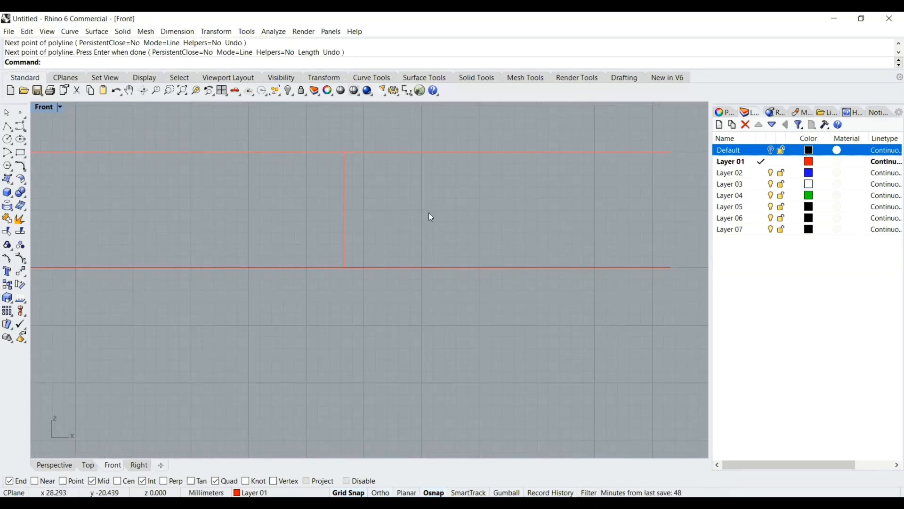
{"action": "scroll", "coordinate": [413, 218], "scroll_direction": "down", "scroll_amount": 2}
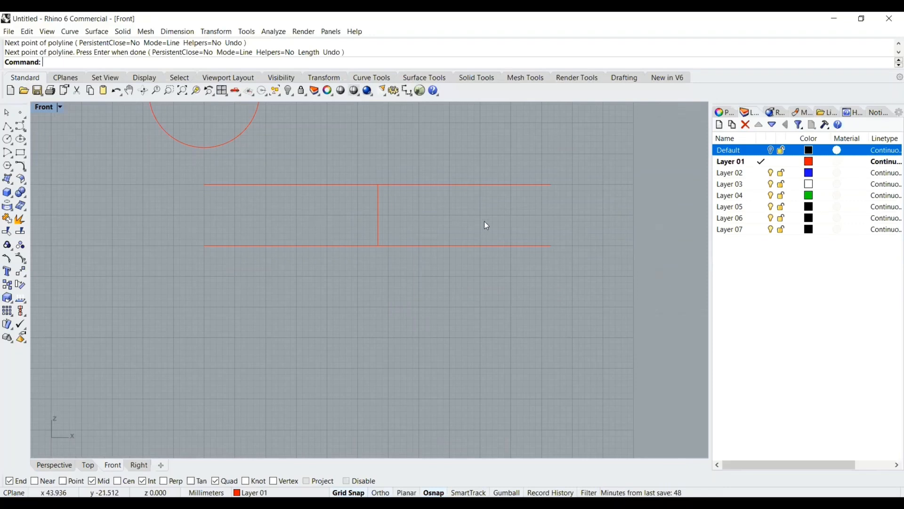
Draw a horizontal line from the vertical line's midpoint, extending 3 mm to each side, with Ortho on
{"action": "right_click_drag", "start_coordinate": [480, 218], "coordinate": [425, 224]}
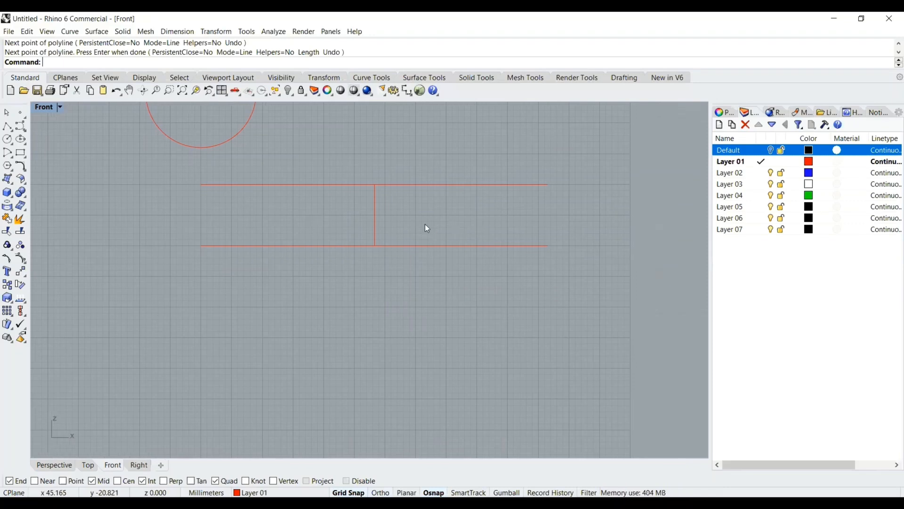
{"action": "left_click", "coordinate": [8, 128]}
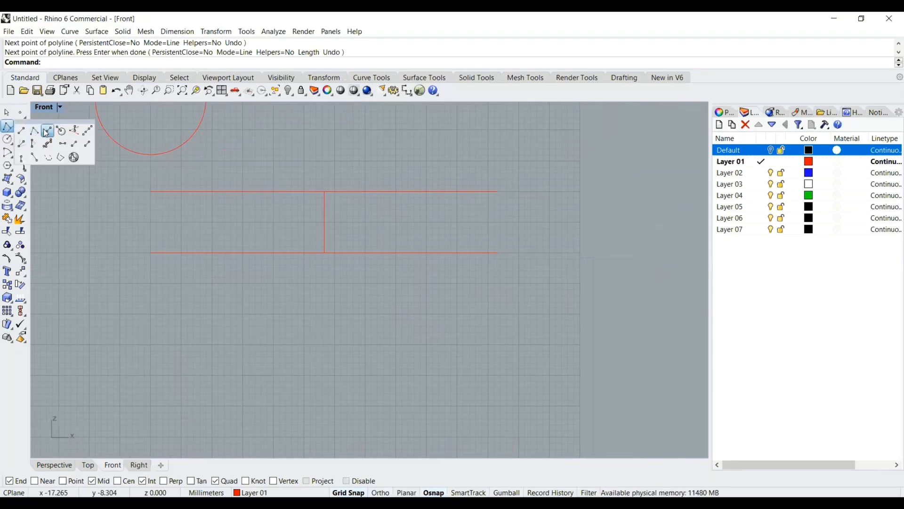
{"action": "left_click", "coordinate": [47, 131]}
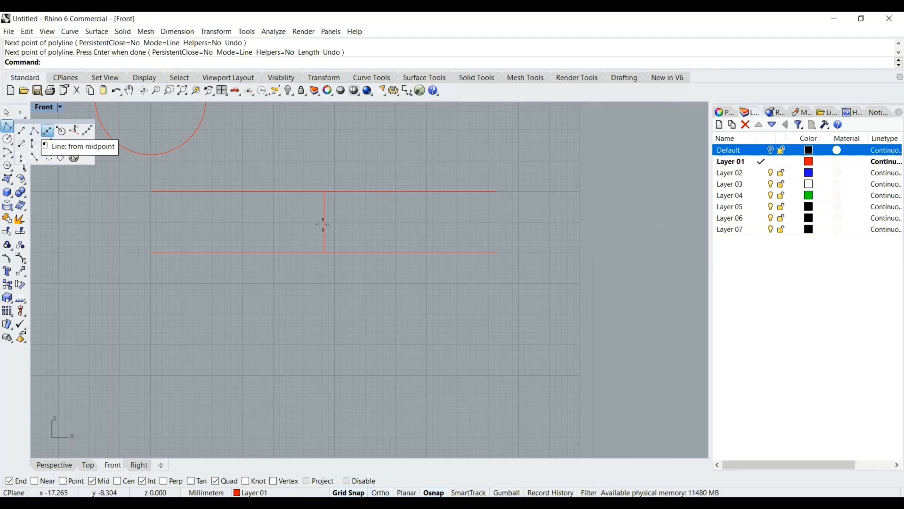
{"action": "scroll", "coordinate": [324, 223], "scroll_direction": "up", "scroll_amount": 6}
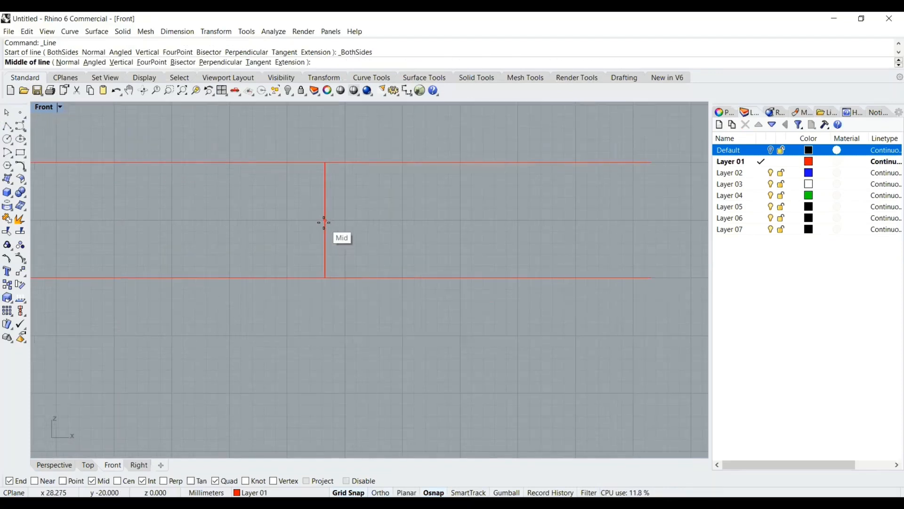
{"action": "left_click", "coordinate": [324, 222]}
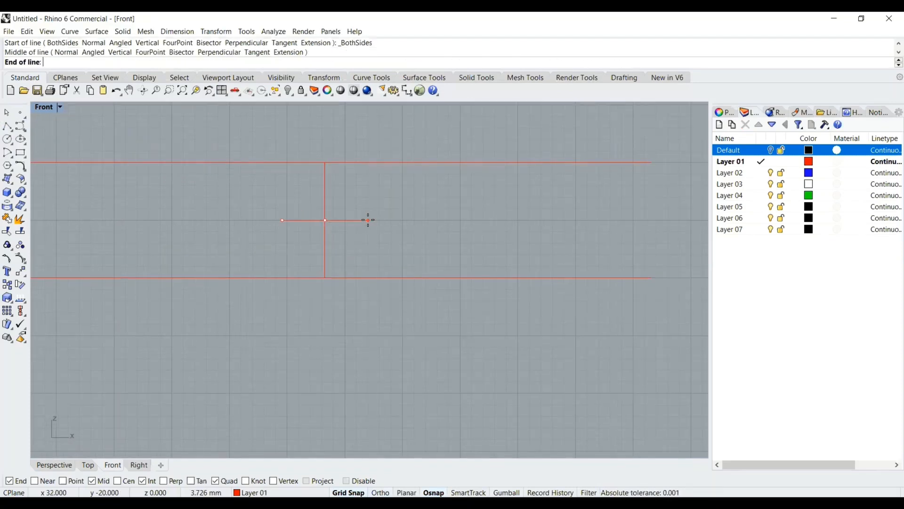
{"action": "type", "text": "3"}
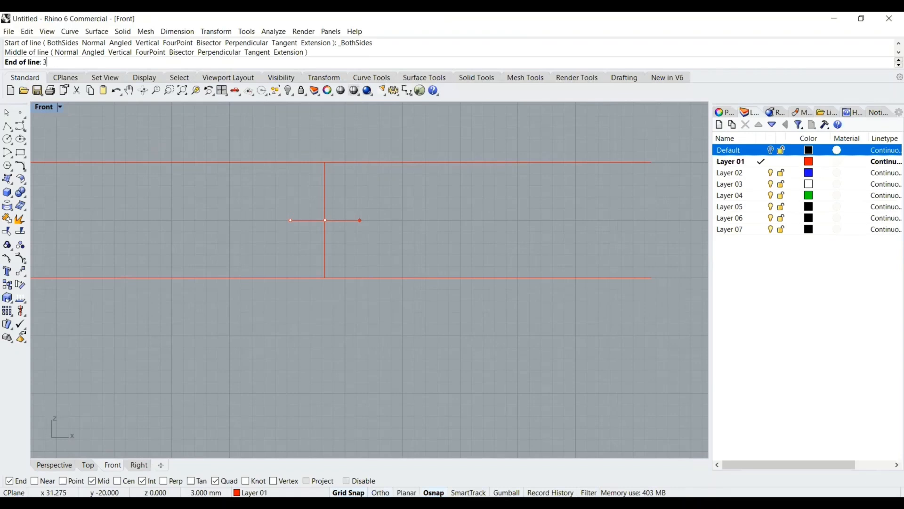
{"action": "key", "text": "Return"}
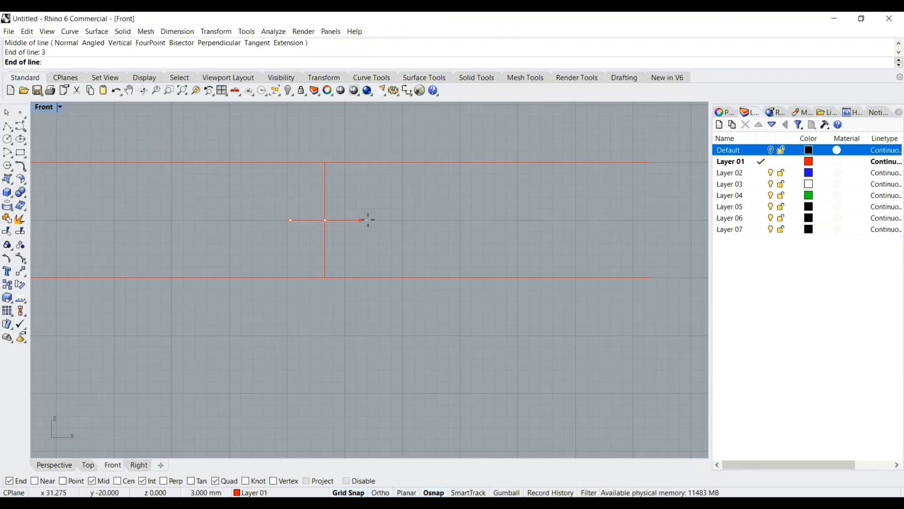
{"action": "key", "text": "F8"}
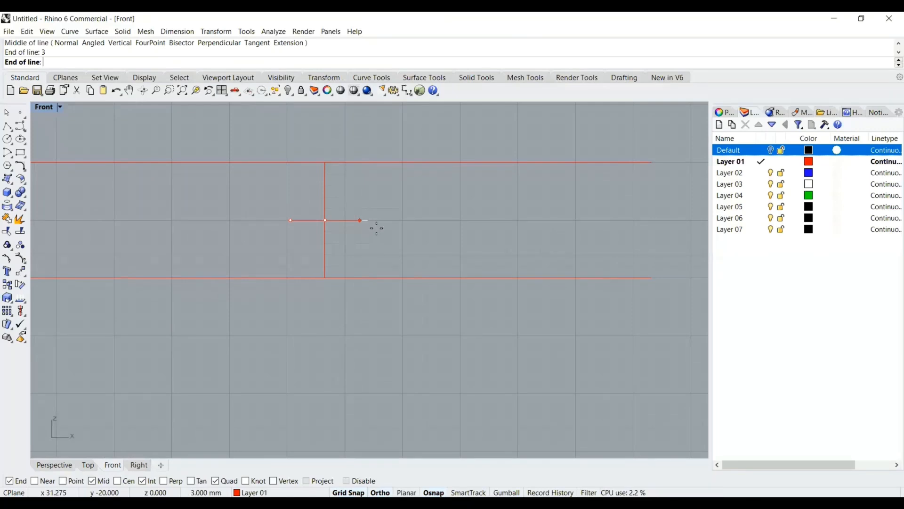
{"action": "left_click", "coordinate": [362, 229]}
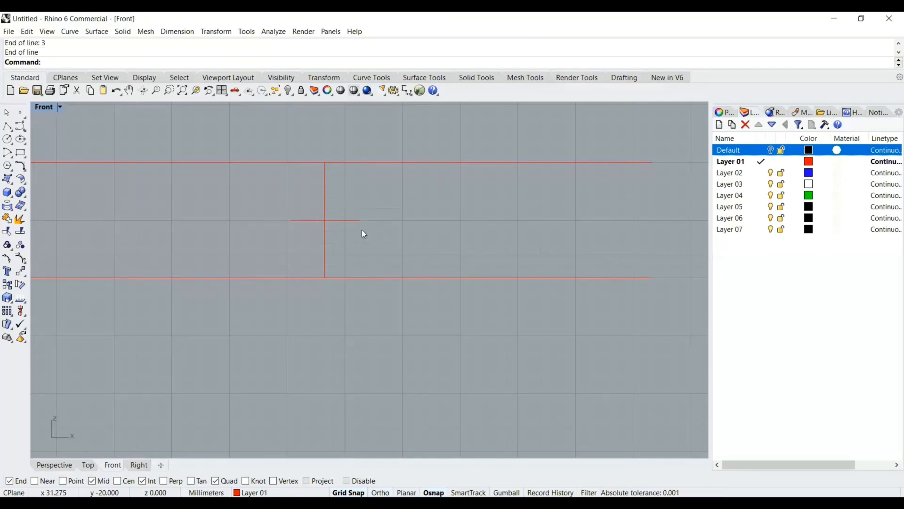
{"action": "left_click", "coordinate": [341, 220]}
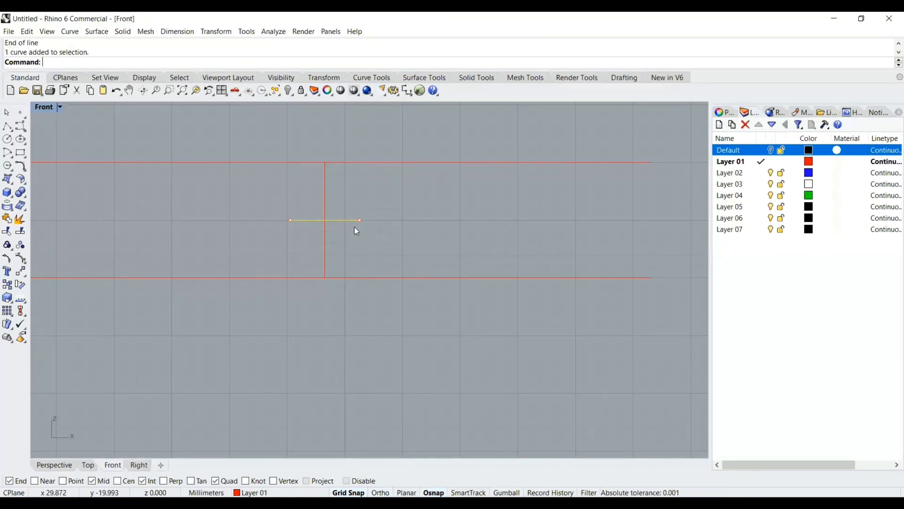
{"action": "scroll", "coordinate": [362, 225], "scroll_direction": "up", "scroll_amount": 3}
{"action": "scroll", "coordinate": [388, 219], "scroll_direction": "down", "scroll_amount": 1}
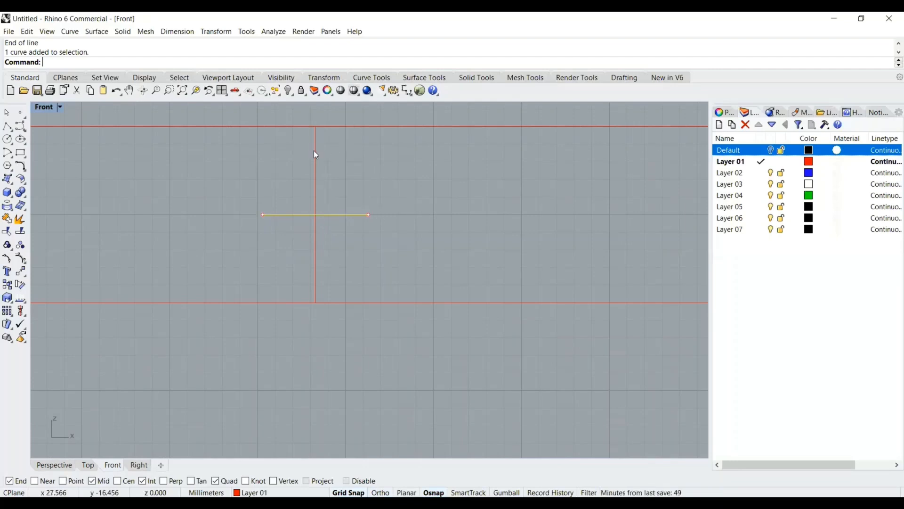
{"action": "scroll", "coordinate": [320, 151], "scroll_direction": "down", "scroll_amount": 2}
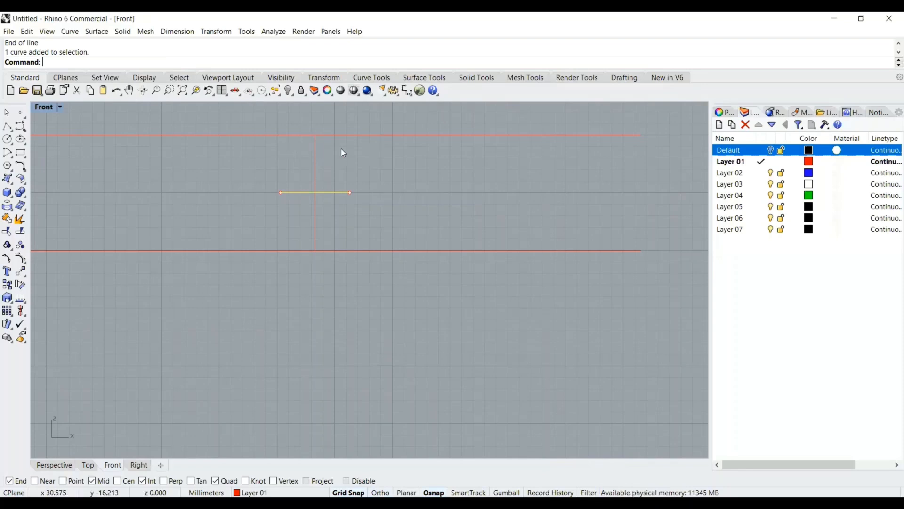
{"action": "left_click", "coordinate": [7, 128]}
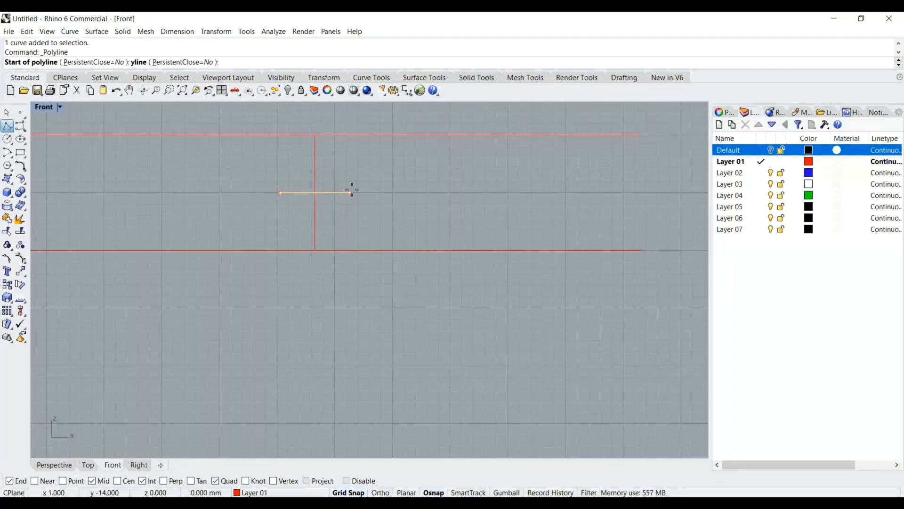
{"action": "scroll", "coordinate": [358, 198], "scroll_direction": "up", "scroll_amount": 3}
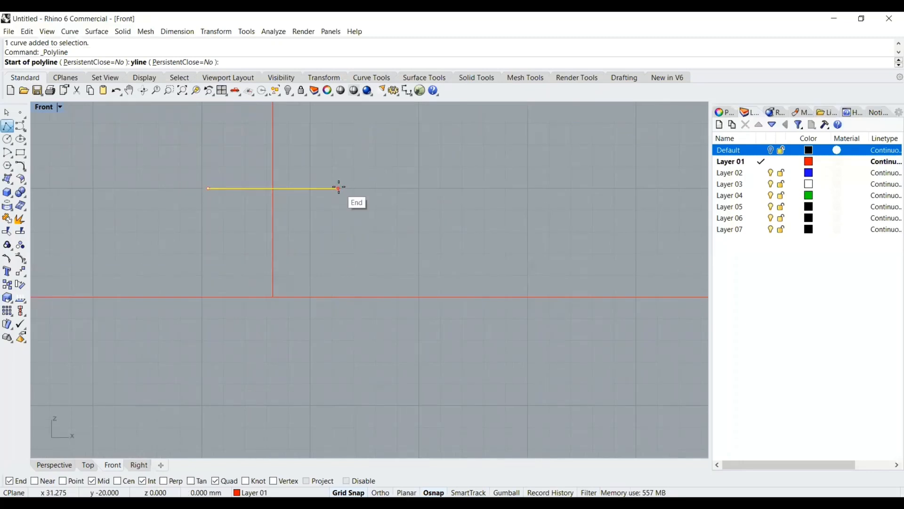
{"action": "right_click_drag", "start_coordinate": [339, 188], "coordinate": [340, 262]}
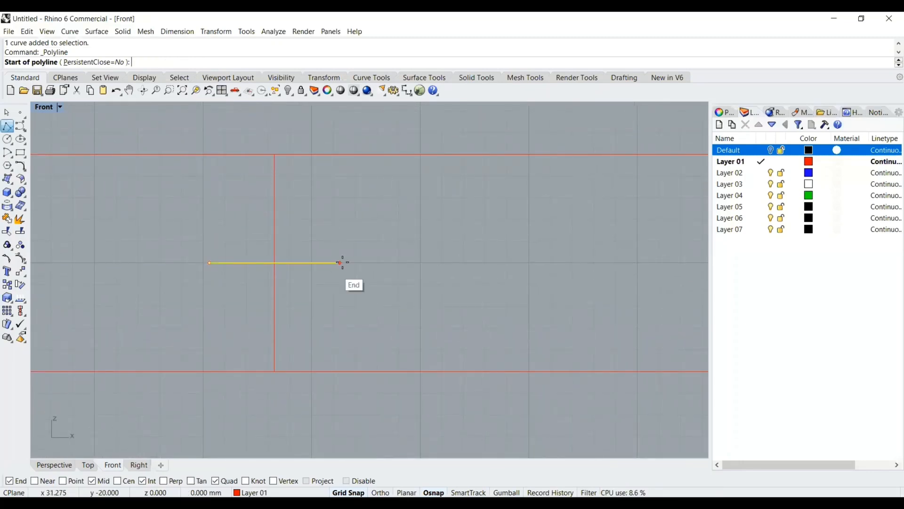
{"action": "key", "text": "Escape"}
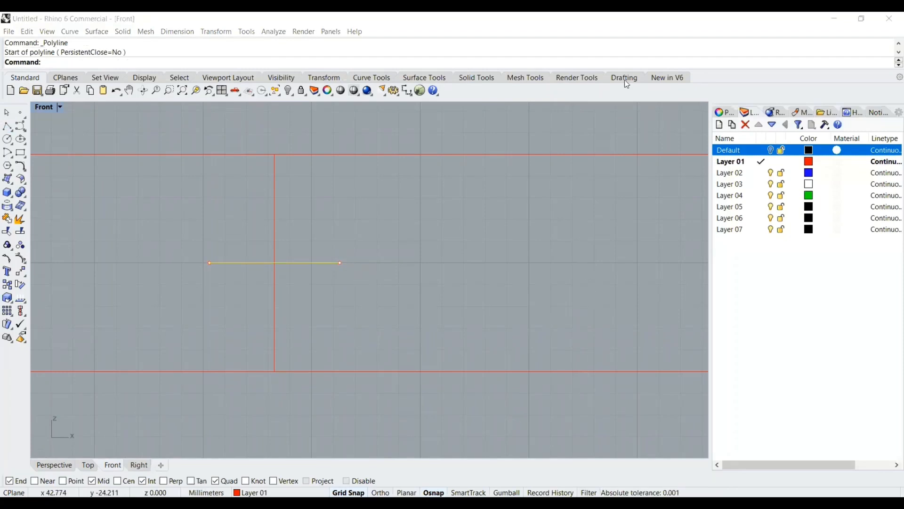
{"action": "key", "text": "Escape"}
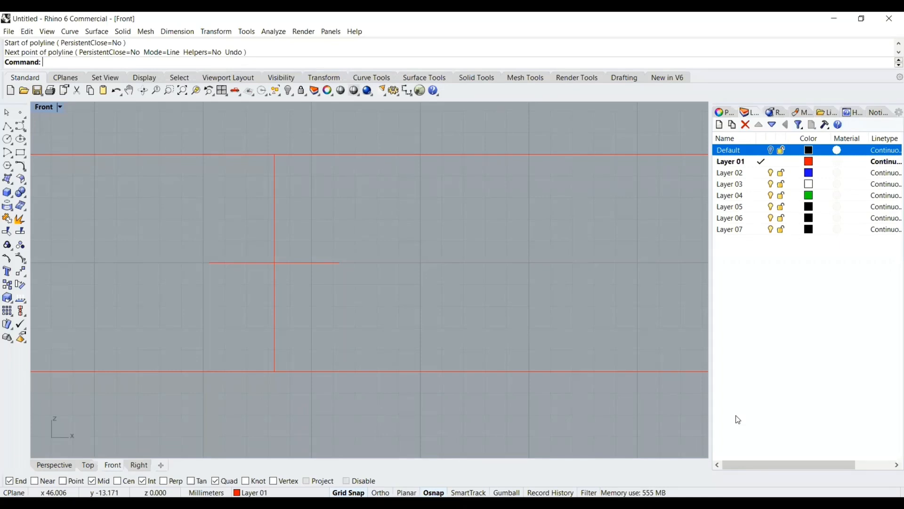
Draw a vertical polyline 4 mm long upward from the centre of the short horizontal line
{"action": "left_click", "coordinate": [6, 127]}
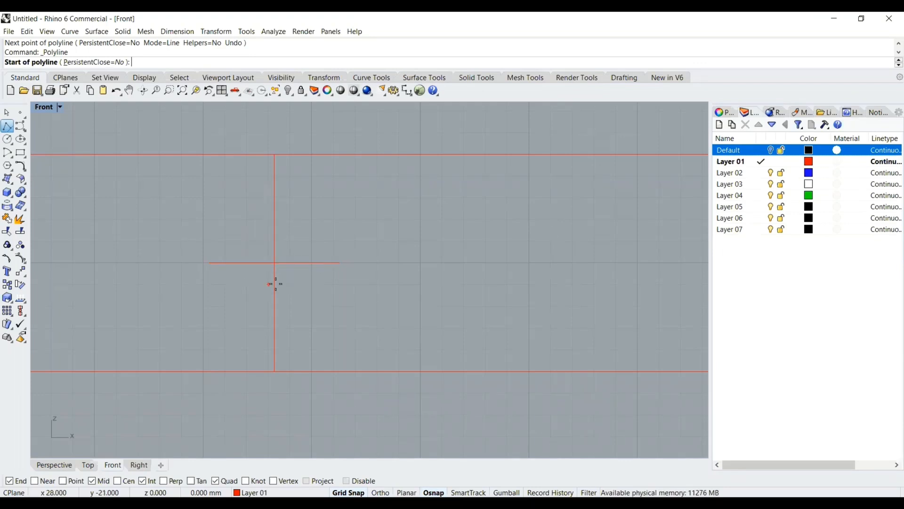
{"action": "left_click", "coordinate": [276, 263]}
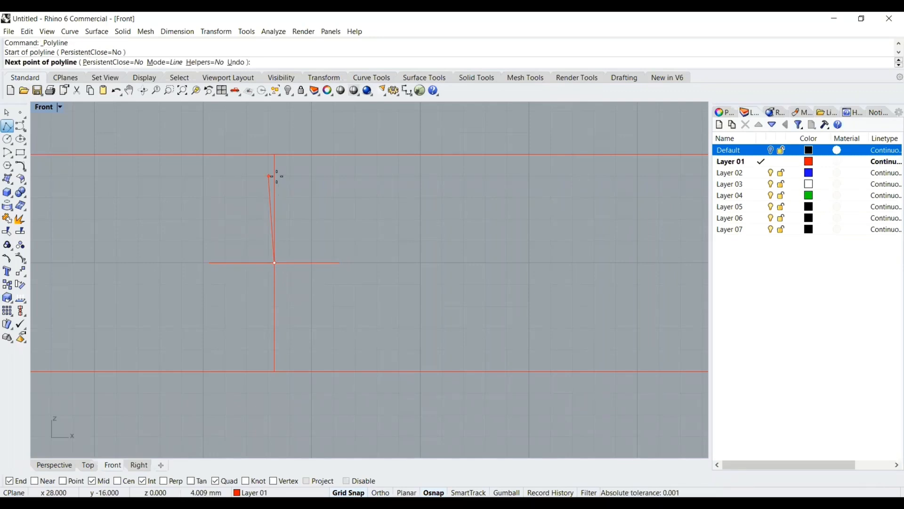
{"action": "type", "text": "4"}
{"action": "key", "text": "Return"}
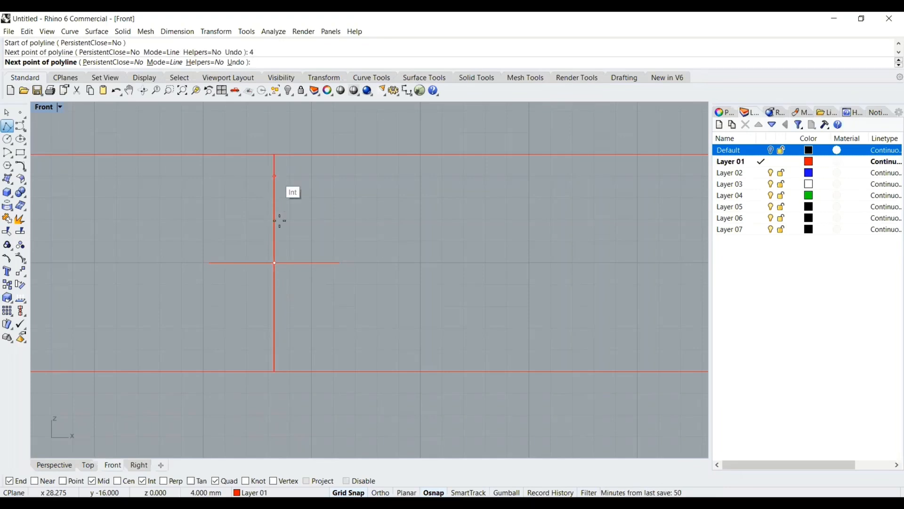
{"action": "left_click", "coordinate": [282, 178]}
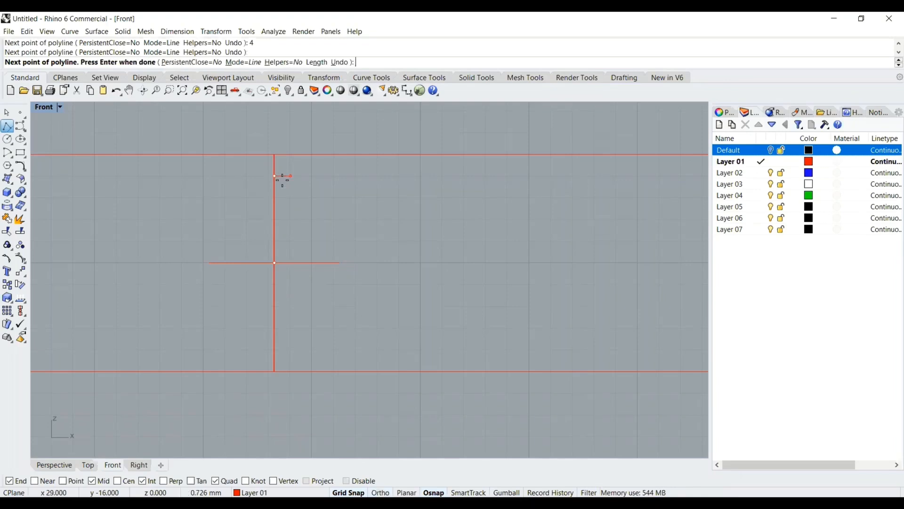
{"action": "key", "text": "Return"}
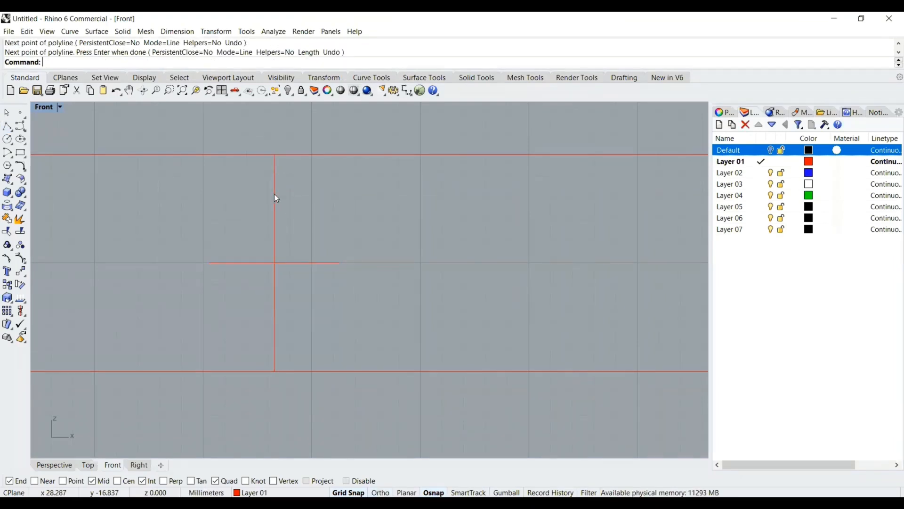
Draw a diagonal polyline from the short line's right end to the top of the 4 mm vertical line
{"action": "left_click", "coordinate": [276, 197]}
{"action": "left_click", "coordinate": [307, 234]}
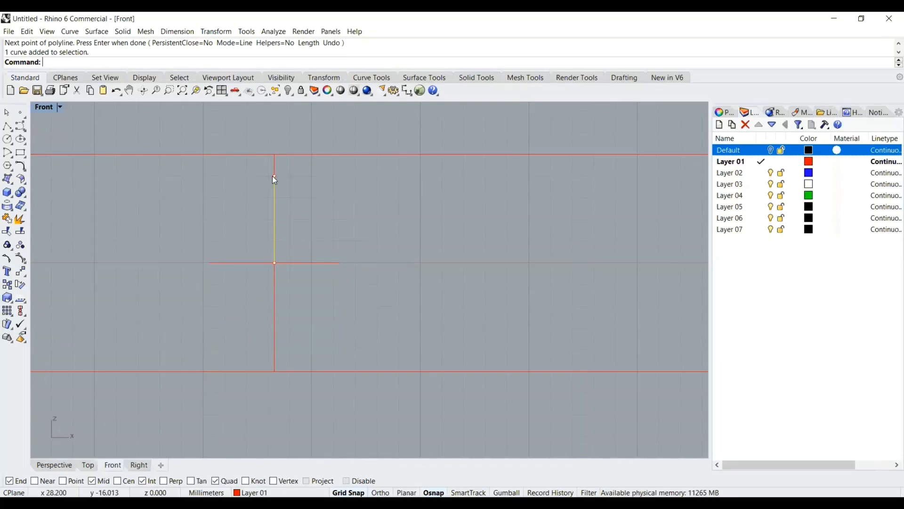
{"action": "left_click", "coordinate": [7, 126]}
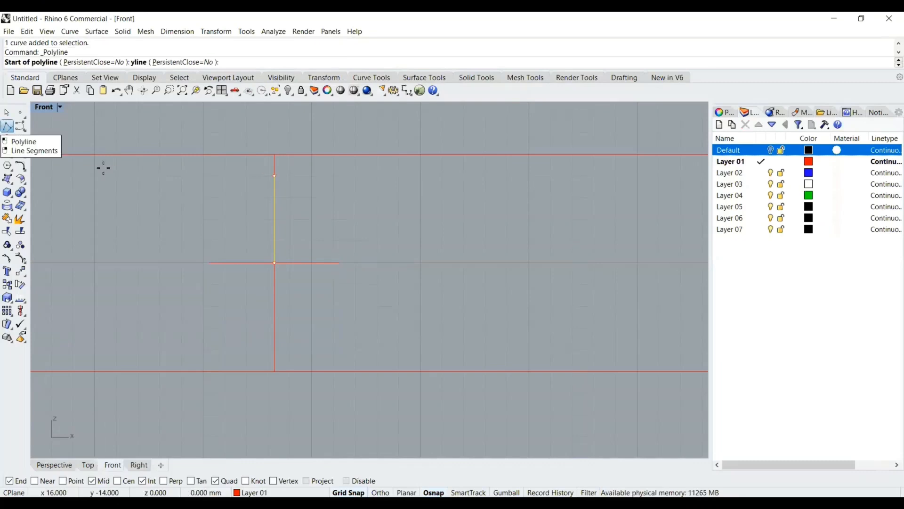
{"action": "left_click", "coordinate": [340, 263]}
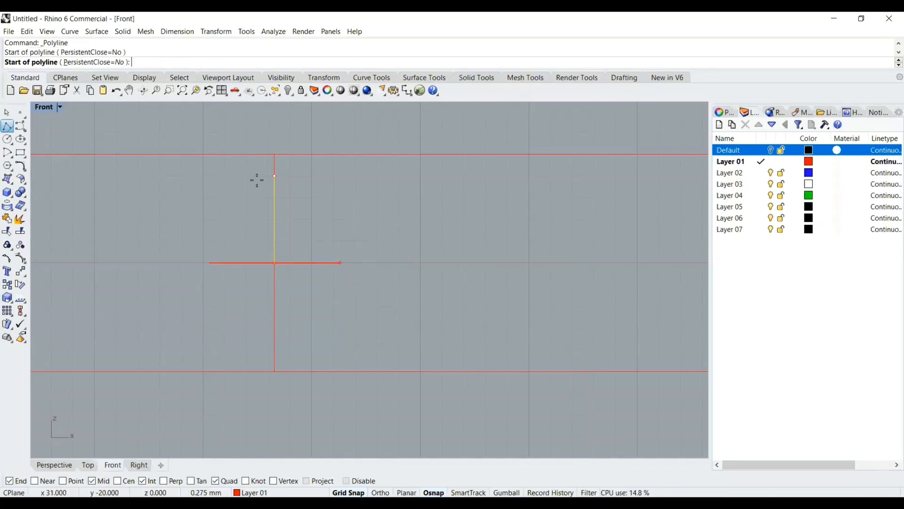
{"action": "left_click", "coordinate": [274, 176]}
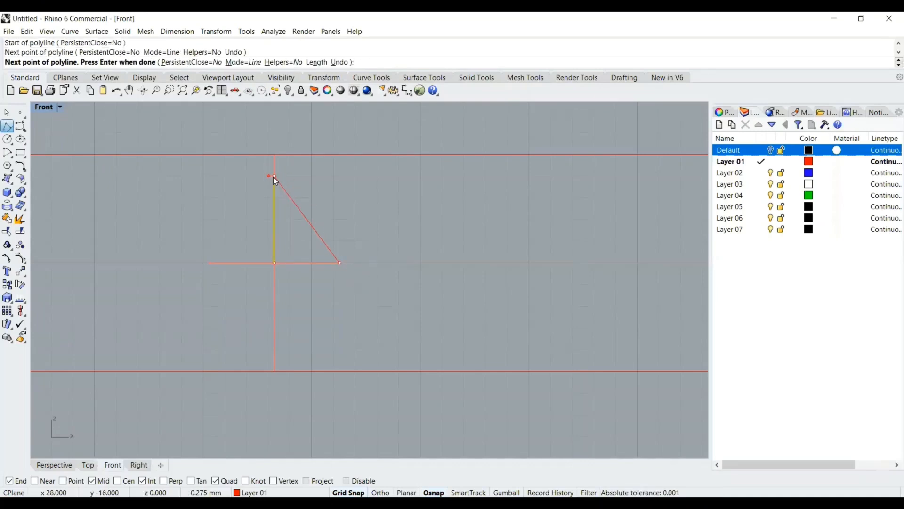
{"action": "key", "text": "Return"}
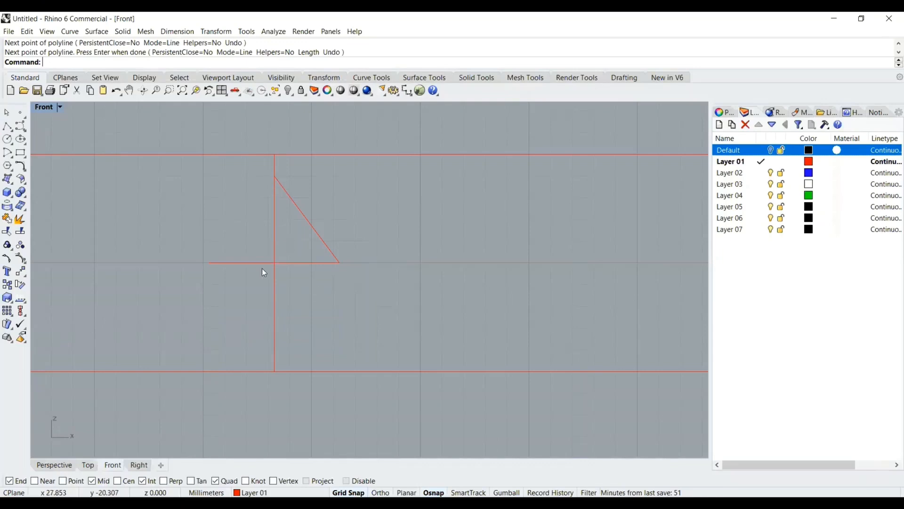
Hide the short horizontal line with the Hide command
{"action": "left_click", "coordinate": [259, 262]}
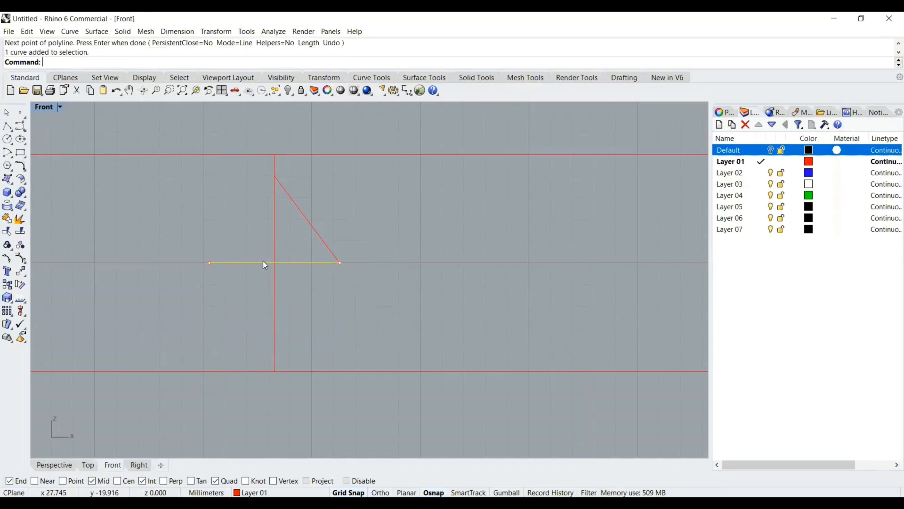
{"action": "type", "text": "Hide"}
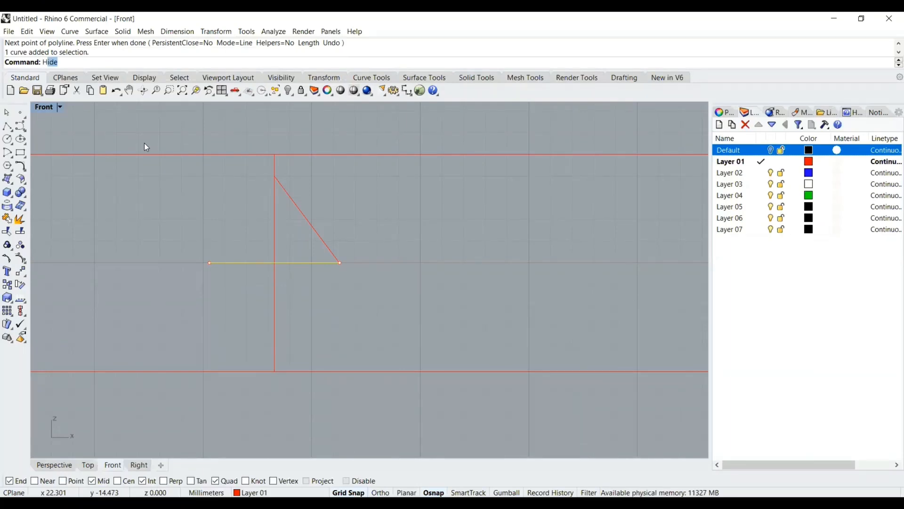
{"action": "key", "text": "Return"}
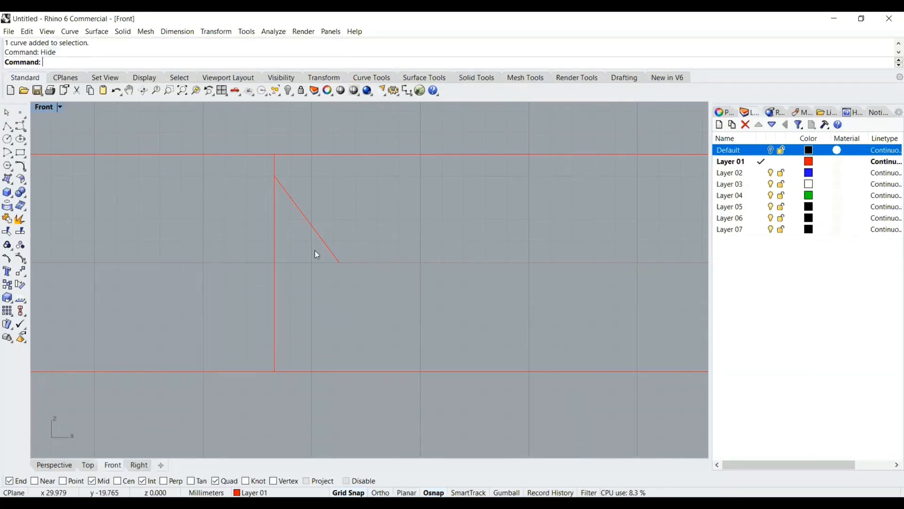
Draw a polyline from the vertical line's top point down to the centre and across to the short line's right end
{"action": "left_click", "coordinate": [320, 237]}
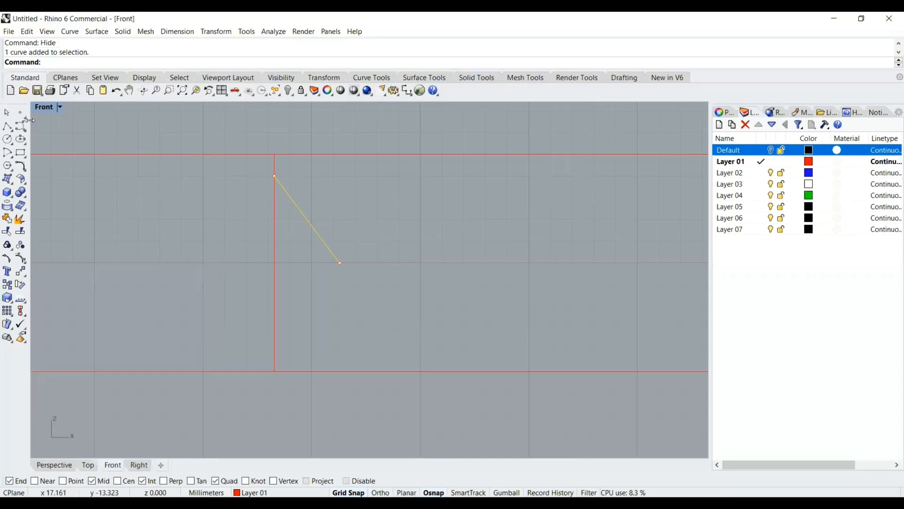
{"action": "left_click", "coordinate": [12, 130]}
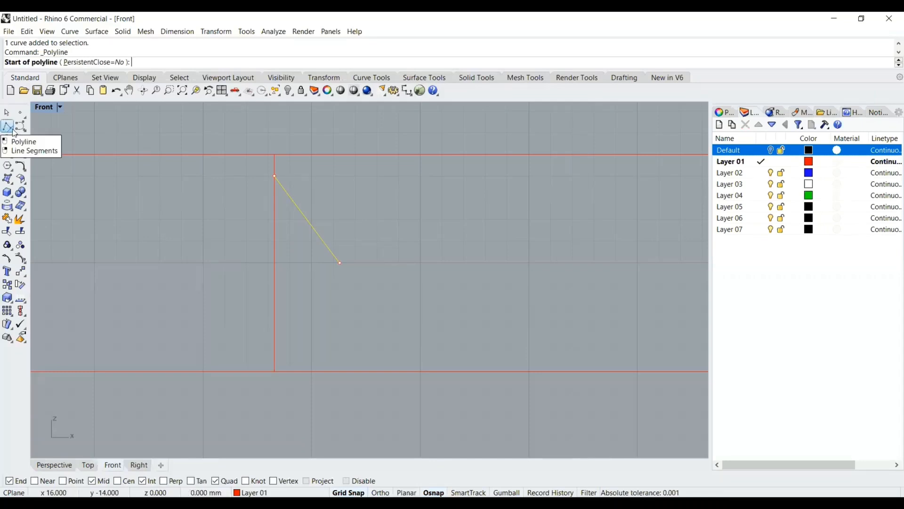
{"action": "left_click", "coordinate": [274, 176]}
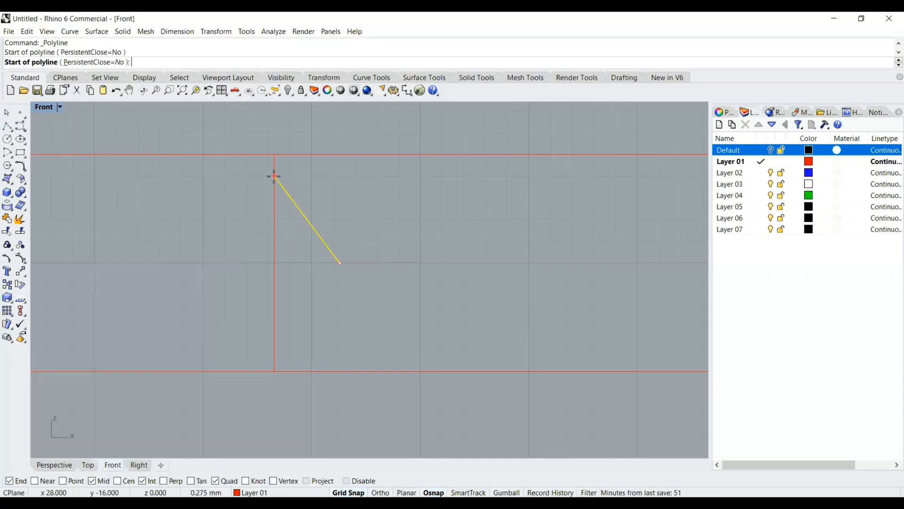
{"action": "left_click", "coordinate": [274, 177]}
{"action": "left_click", "coordinate": [274, 262]}
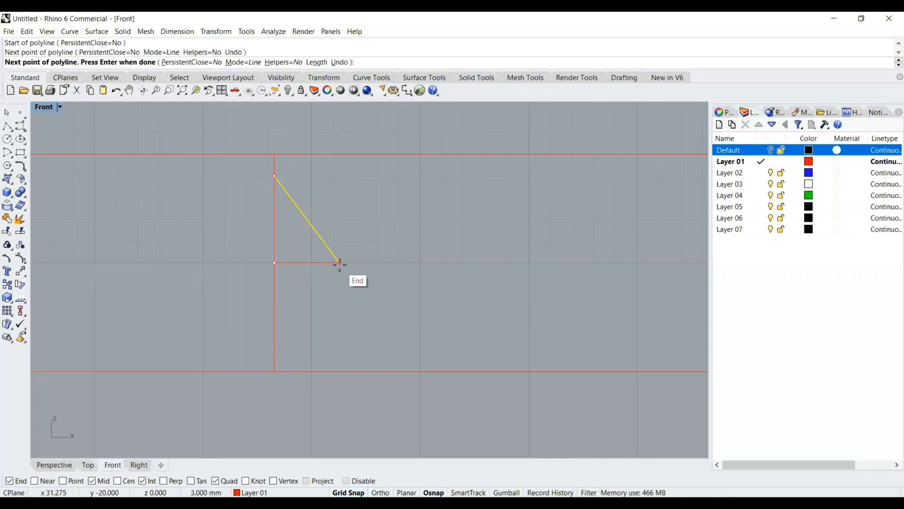
{"action": "left_click", "coordinate": [340, 262]}
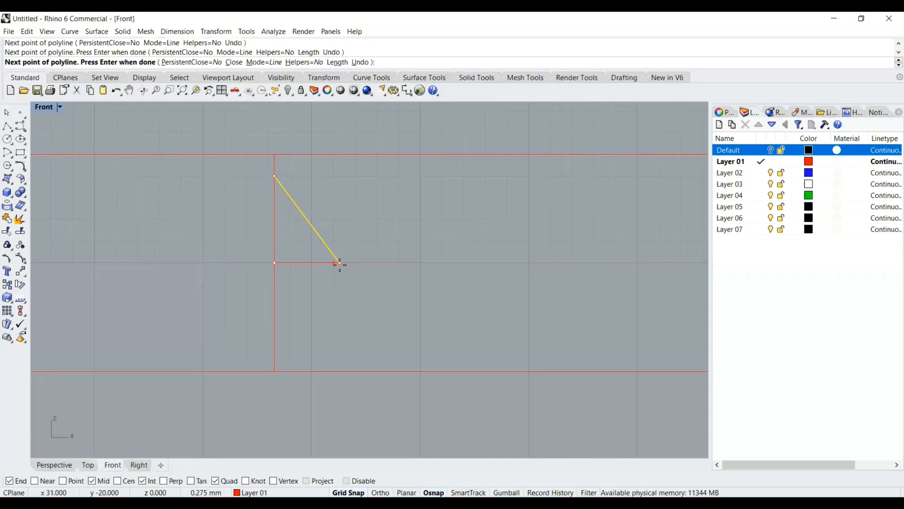
{"action": "key", "text": "Return"}
Delete the selected construction curves above the short horizontal line
{"action": "left_click", "coordinate": [298, 262]}
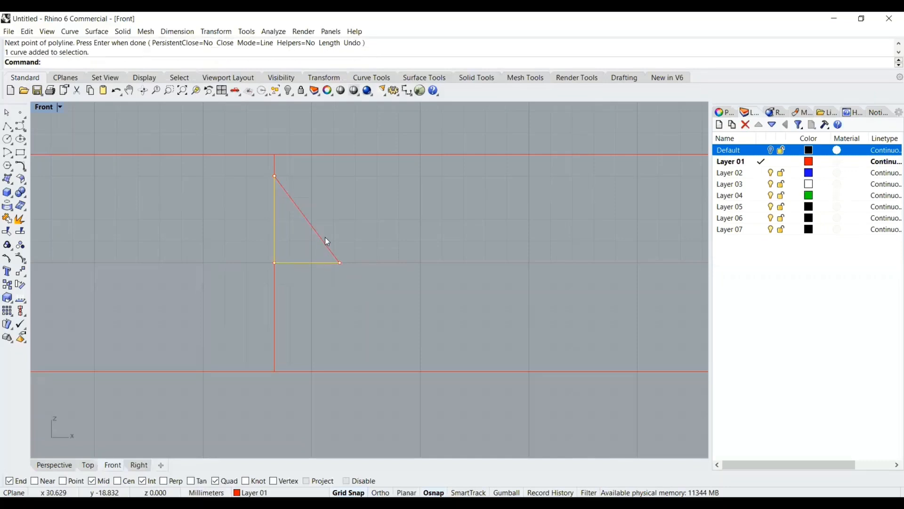
{"action": "left_click", "coordinate": [326, 237]}
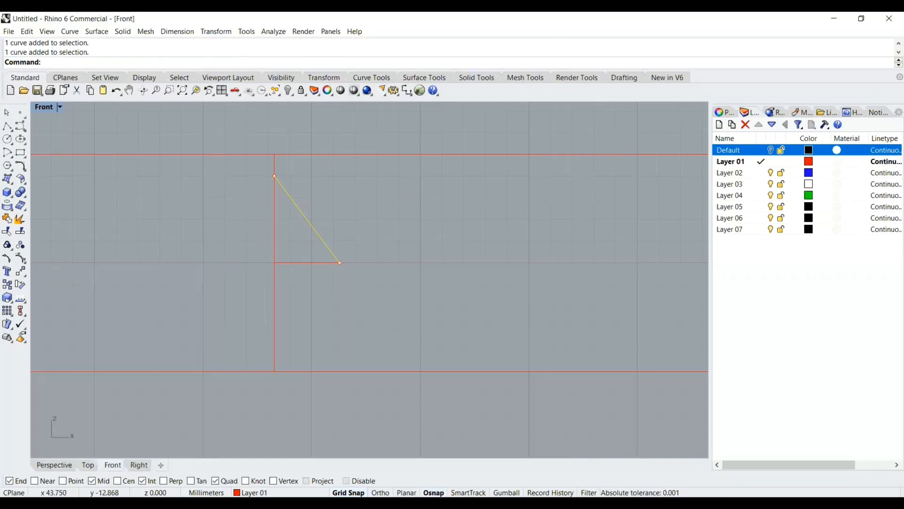
{"action": "key", "text": "Delete"}
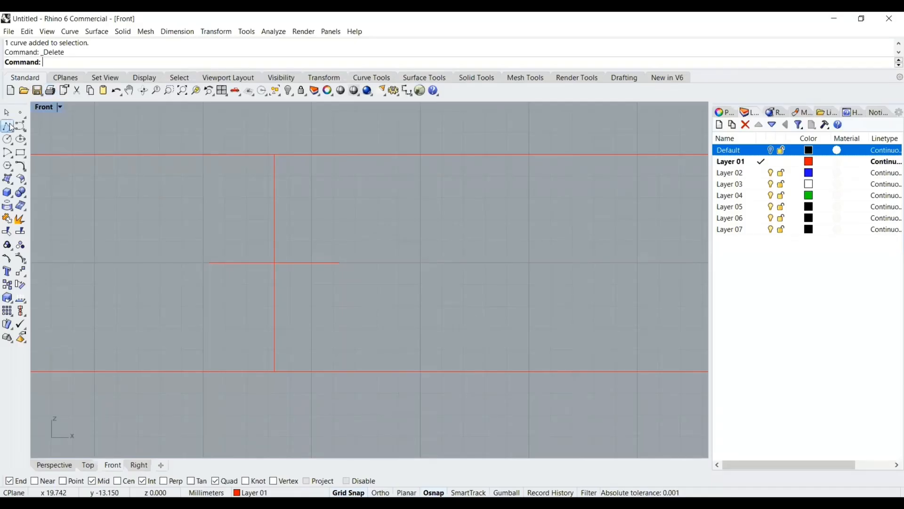
Draw a vertical polyline 4 mm upward from the midpoint of the short horizontal line
{"action": "left_click", "coordinate": [6, 126]}
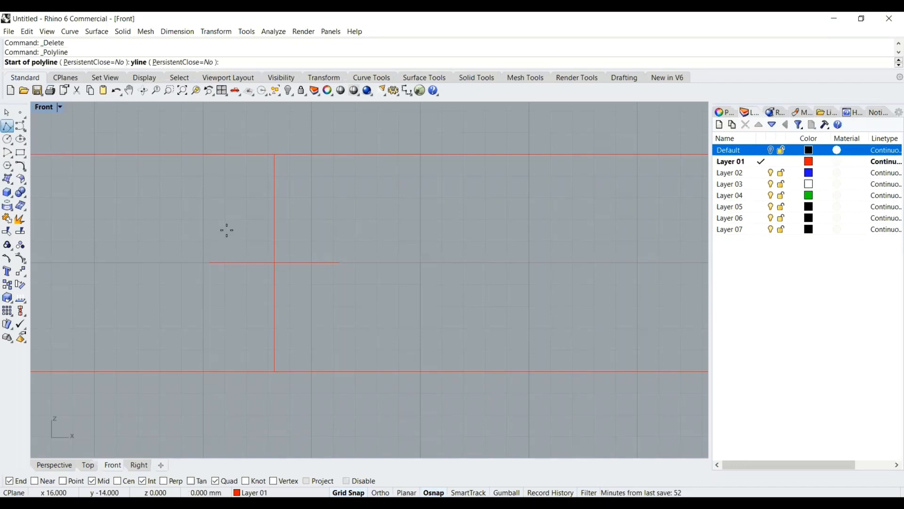
{"action": "left_click", "coordinate": [277, 262]}
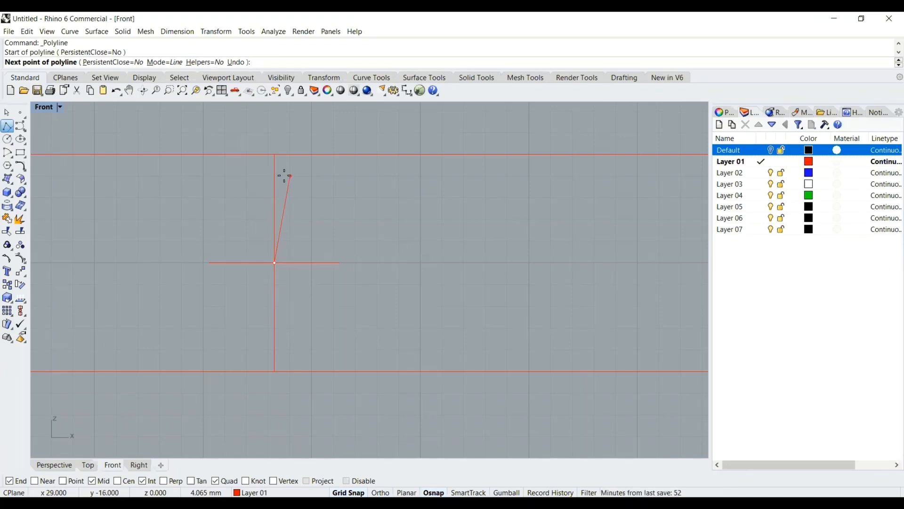
{"action": "type", "text": "4"}
{"action": "key", "text": "Return"}
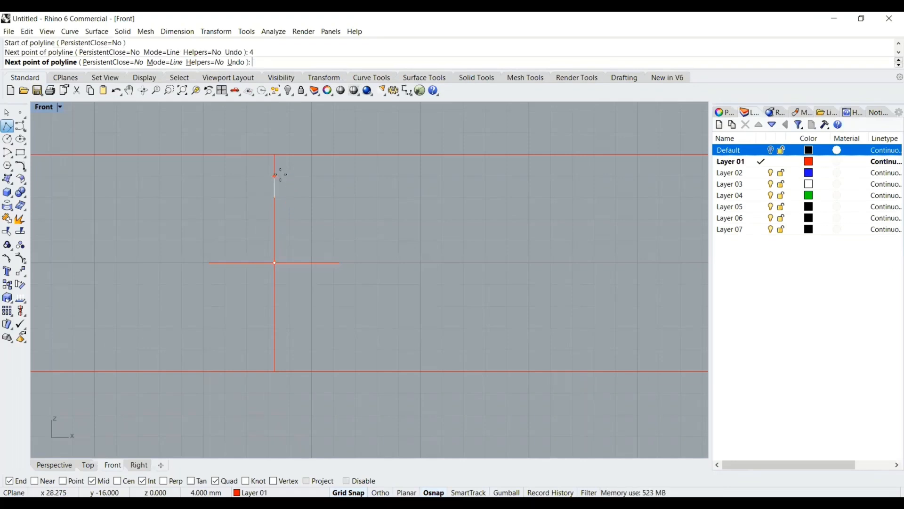
{"action": "left_click", "coordinate": [284, 178]}
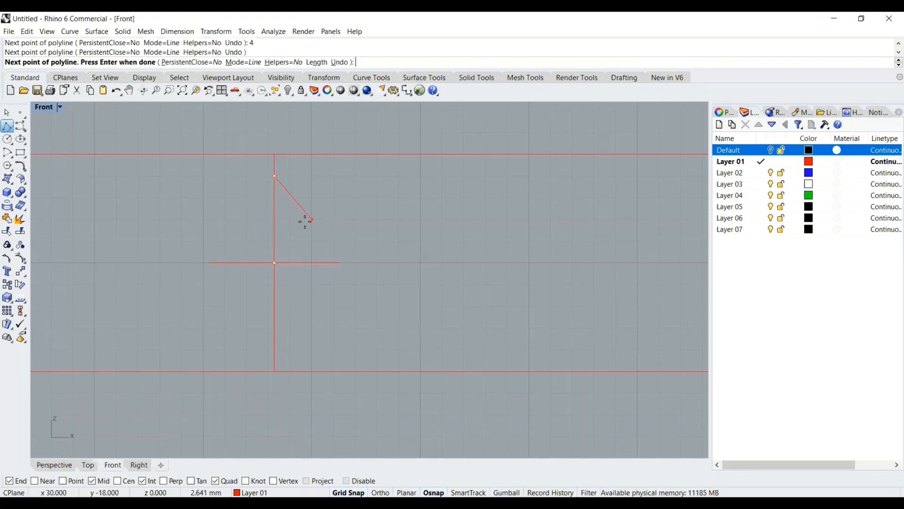
{"action": "key", "text": "Return"}
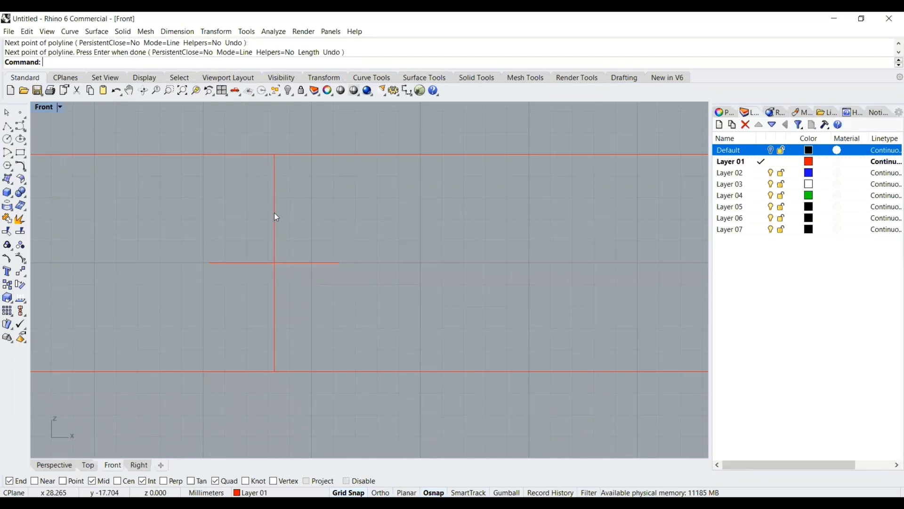
{"action": "left_click", "coordinate": [275, 217]}
{"action": "left_click", "coordinate": [305, 244]}
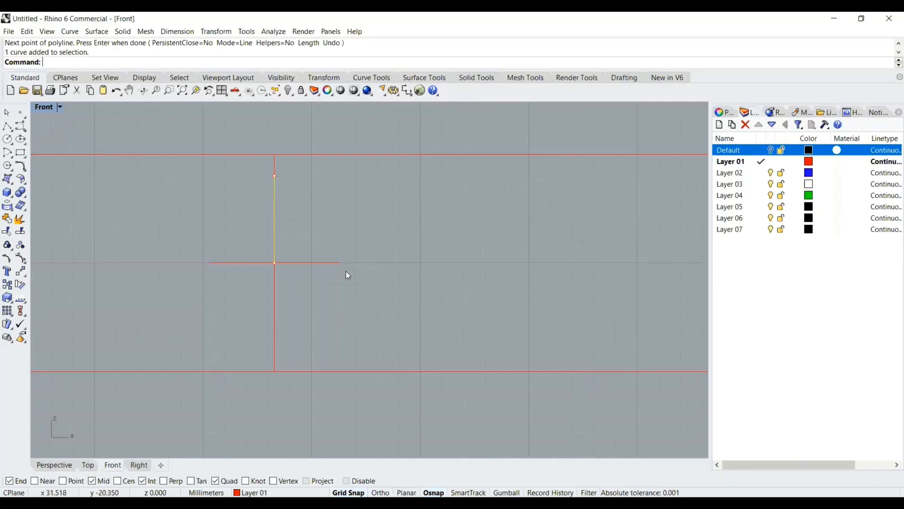
Draw a diagonal polyline from the top of the 4 mm line to the short line's right end
{"action": "left_click", "coordinate": [7, 126]}
{"action": "left_click", "coordinate": [283, 180]}
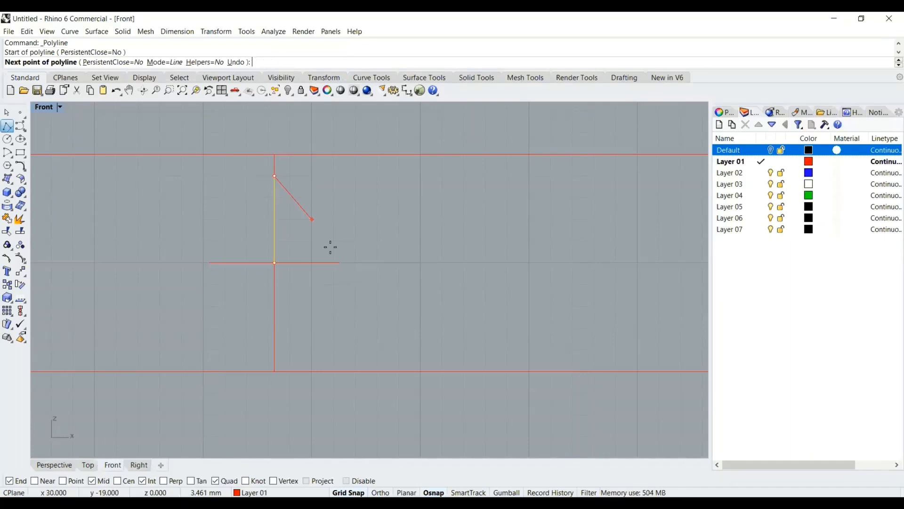
{"action": "left_click", "coordinate": [337, 262]}
{"action": "key", "text": "Return"}
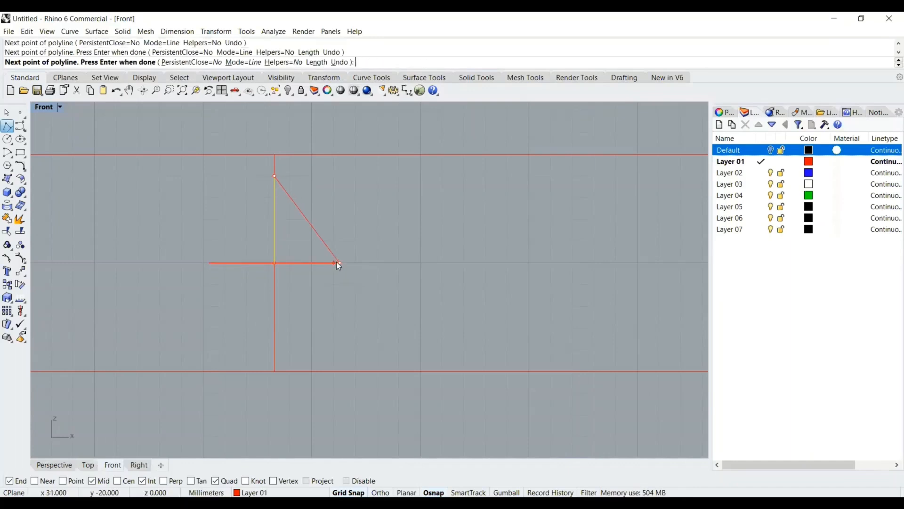
Mirror the diagonal across the vertical line to create the matching left diagonal
{"action": "left_click", "coordinate": [319, 238]}
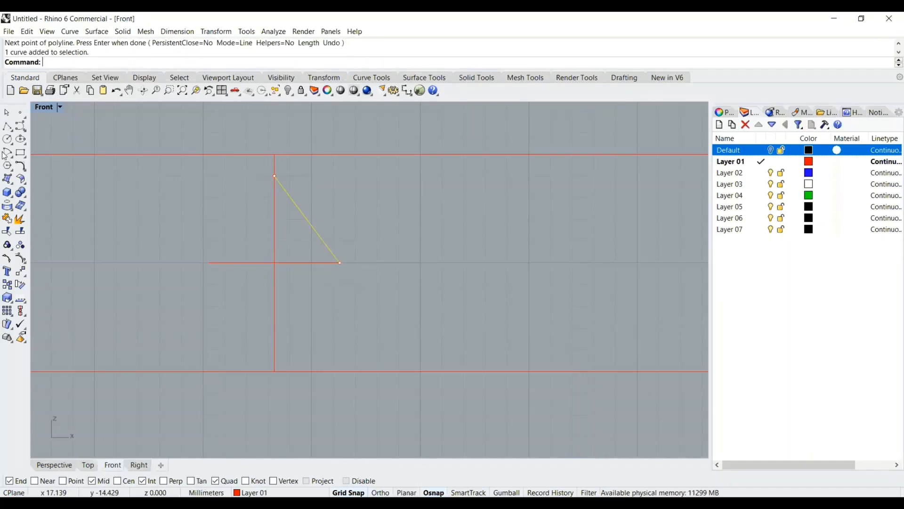
{"action": "left_click", "coordinate": [24, 273]}
{"action": "left_click", "coordinate": [100, 275]}
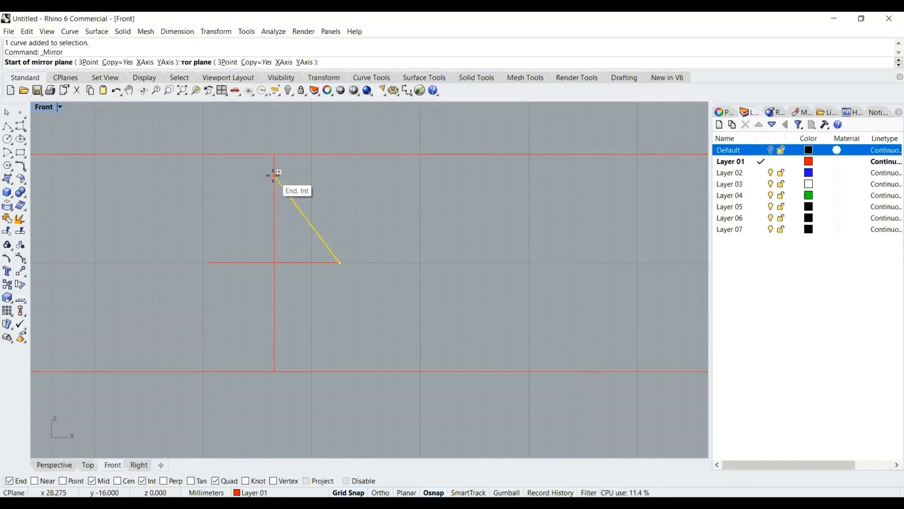
{"action": "left_click", "coordinate": [275, 176]}
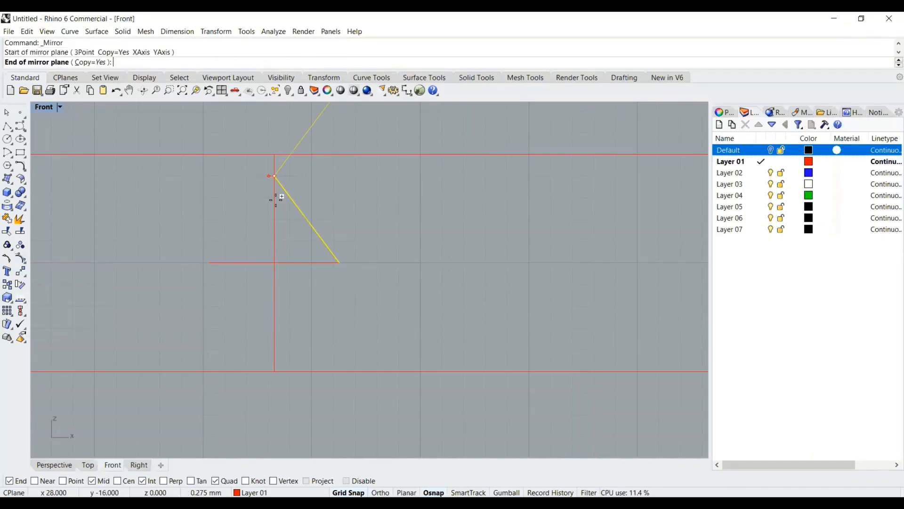
{"action": "left_click", "coordinate": [276, 284]}
{"action": "key", "text": "Escape"}
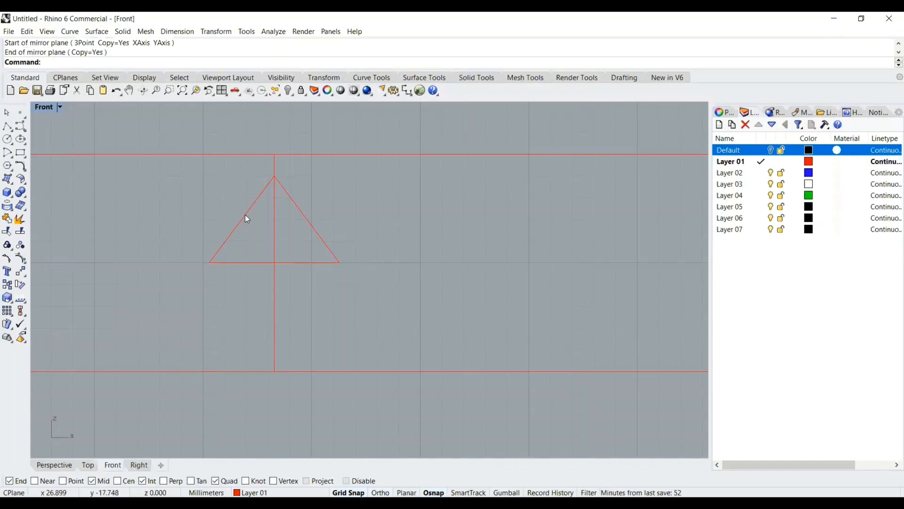
Mirror both diagonals across the short horizontal line to complete a diamond shape
{"action": "left_click", "coordinate": [245, 214]}
{"action": "left_click", "coordinate": [308, 223]}
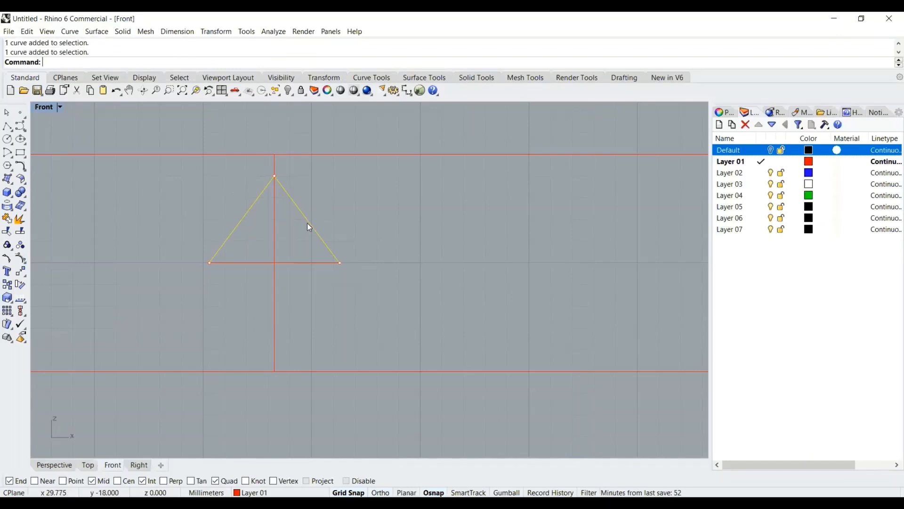
{"action": "left_click", "coordinate": [24, 274]}
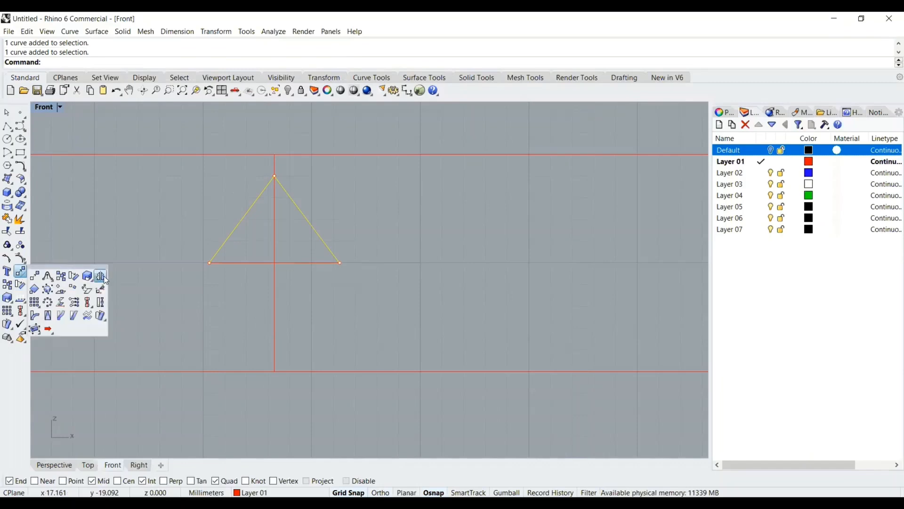
{"action": "left_click", "coordinate": [209, 261]}
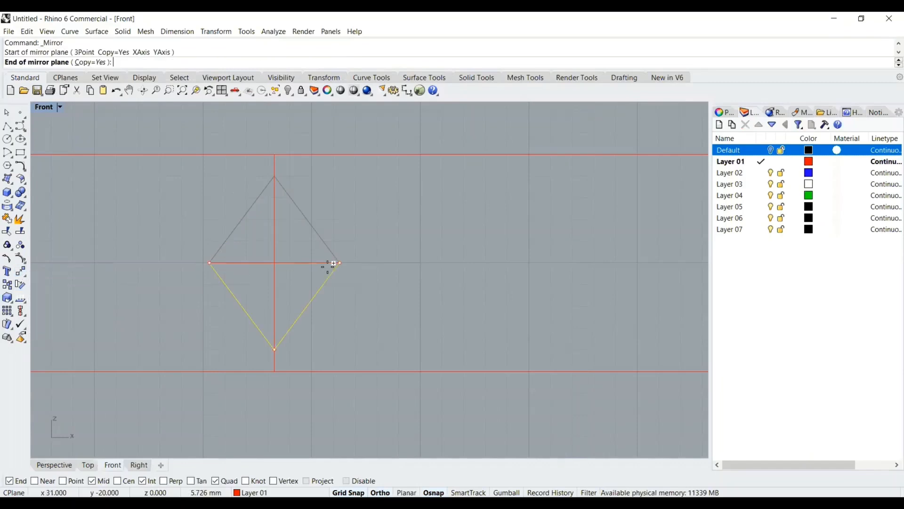
{"action": "left_click", "coordinate": [329, 266]}
Hide the short horizontal line with the Hide command
{"action": "left_click", "coordinate": [285, 262]}
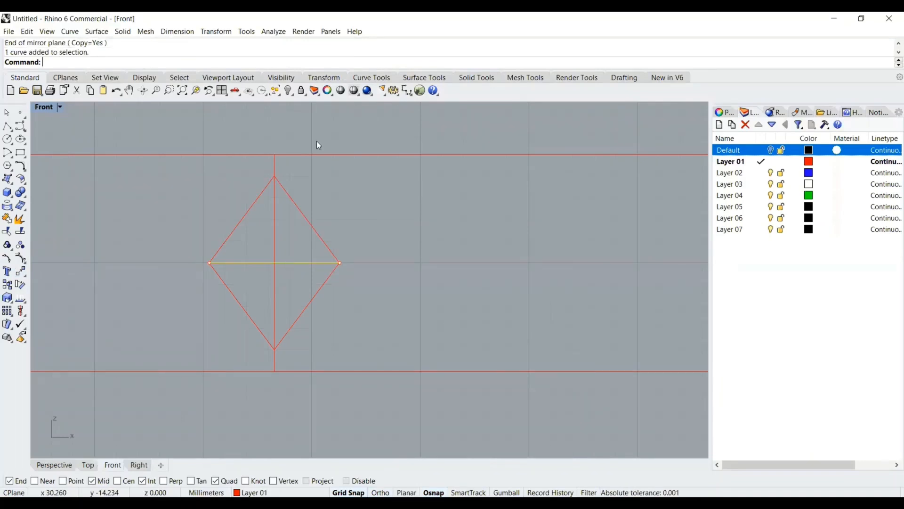
{"action": "type", "text": "Hide"}
{"action": "key", "text": "Return"}
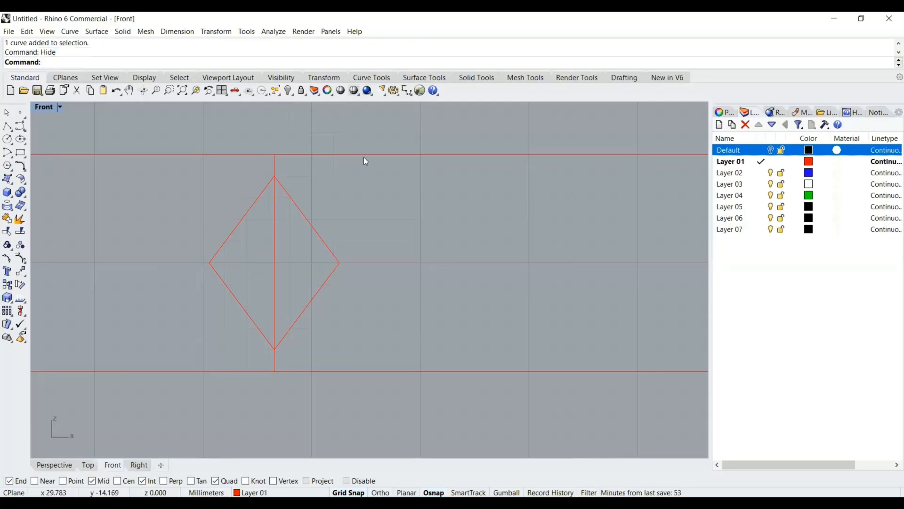
Join the four diamond edges into one closed curve
{"action": "scroll", "coordinate": [391, 196], "scroll_direction": "down", "scroll_amount": 3}
{"action": "scroll", "coordinate": [424, 227], "scroll_direction": "down", "scroll_amount": 2}
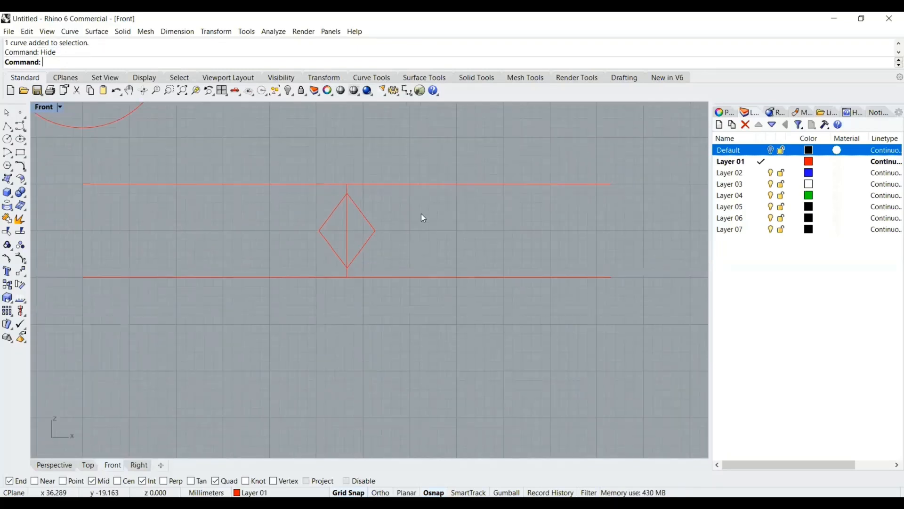
{"action": "right_click_drag", "start_coordinate": [391, 235], "coordinate": [357, 251]}
{"action": "scroll", "coordinate": [331, 230], "scroll_direction": "up", "scroll_amount": 4}
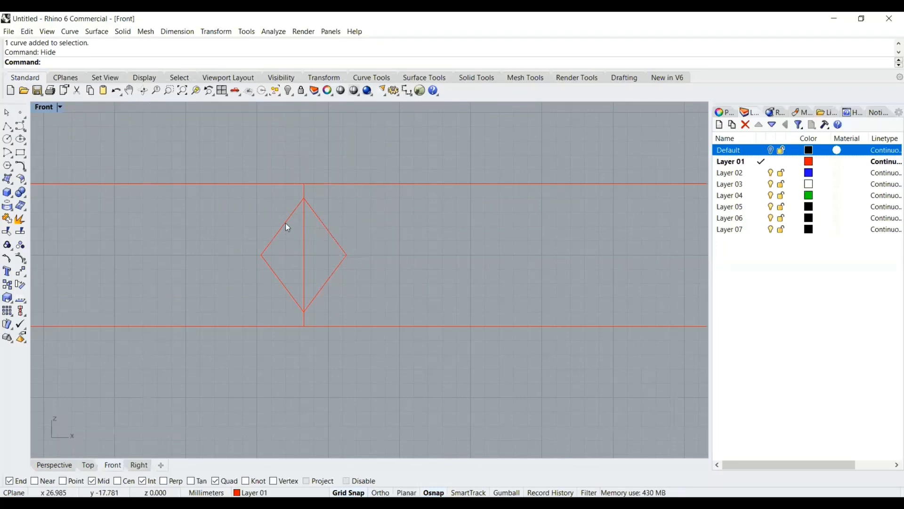
{"action": "left_click", "coordinate": [285, 222]}
{"action": "left_click", "coordinate": [322, 221]}
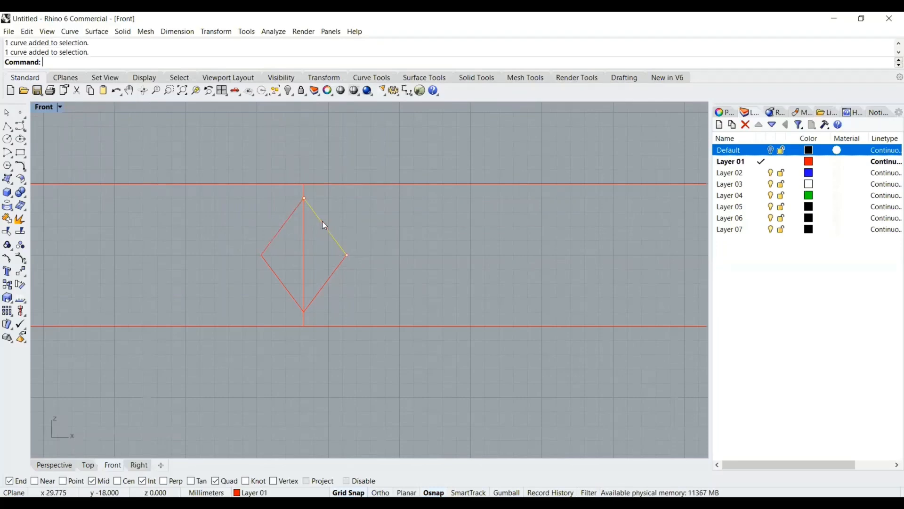
{"action": "left_click", "coordinate": [293, 213], "text": "shift"}
{"action": "left_click", "coordinate": [276, 280], "text": "shift"}
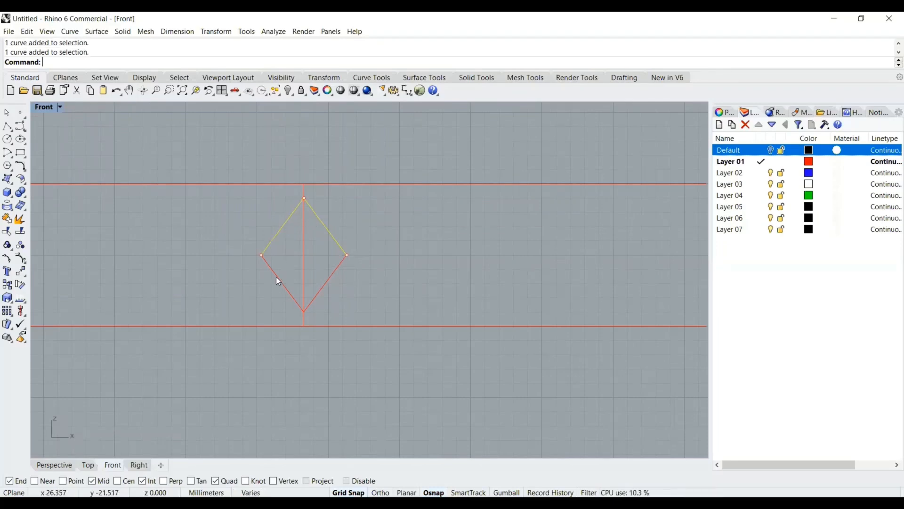
{"action": "left_click", "coordinate": [7, 220]}
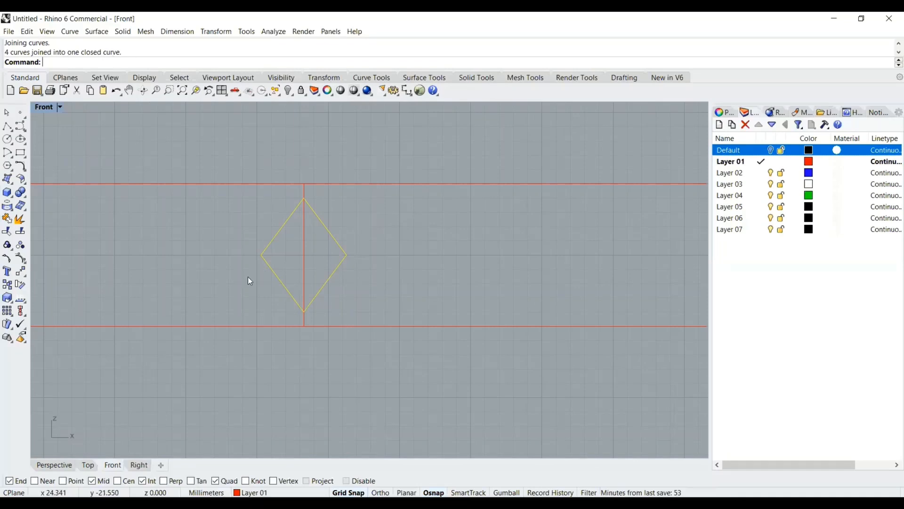
{"action": "left_click", "coordinate": [265, 295]}
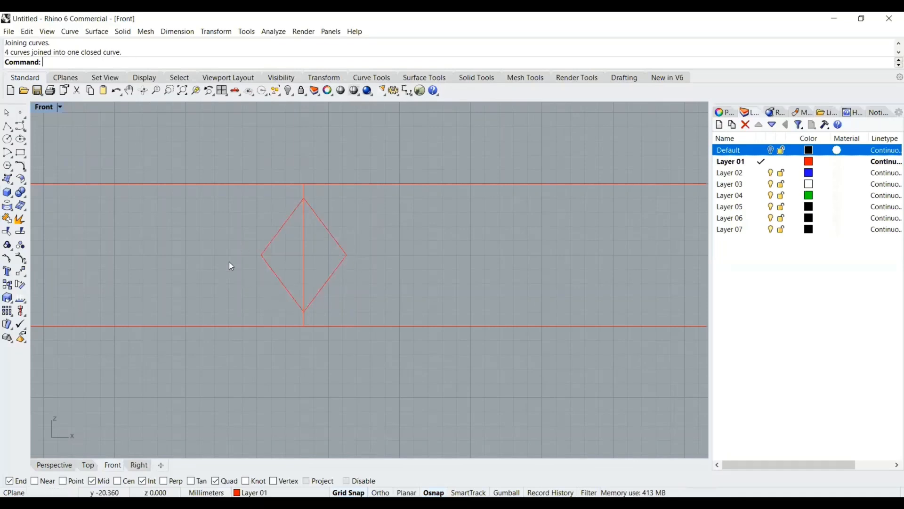
Copy the top horizontal band line in place and move the copy down to the diamond's middle height
{"action": "scroll", "coordinate": [231, 264], "scroll_direction": "up", "scroll_amount": 1}
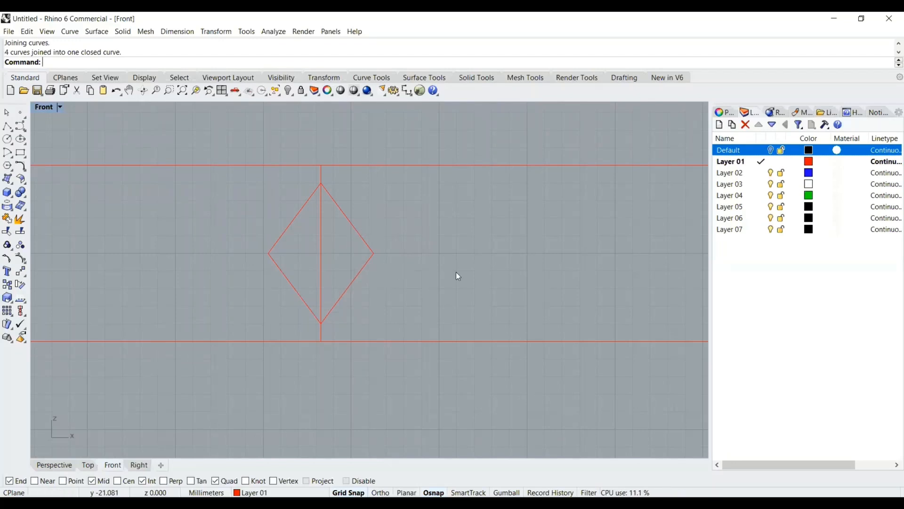
{"action": "scroll", "coordinate": [361, 238], "scroll_direction": "down", "scroll_amount": 5}
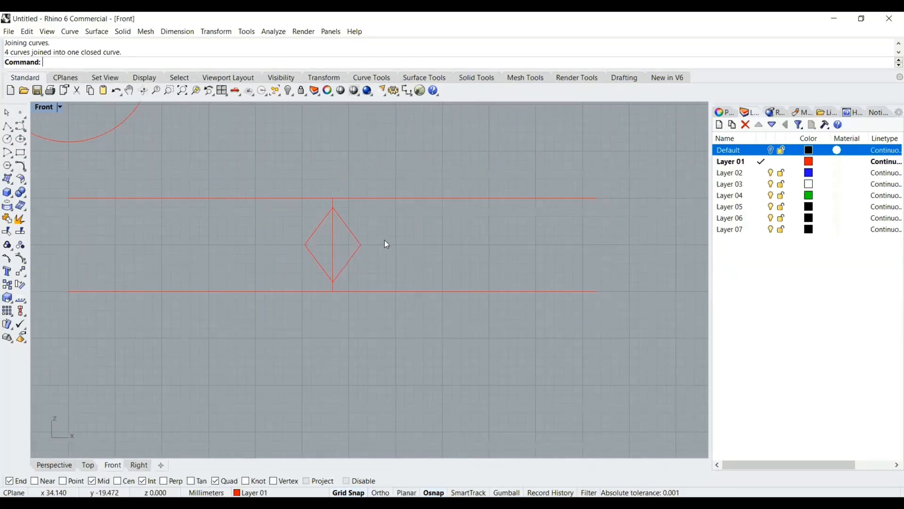
{"action": "scroll", "coordinate": [366, 269], "scroll_direction": "up", "scroll_amount": 2}
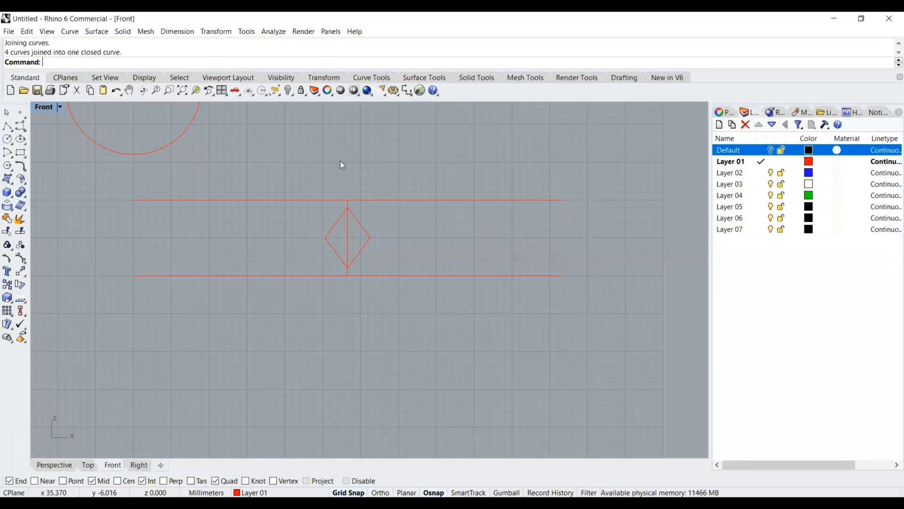
{"action": "left_click", "coordinate": [166, 199]}
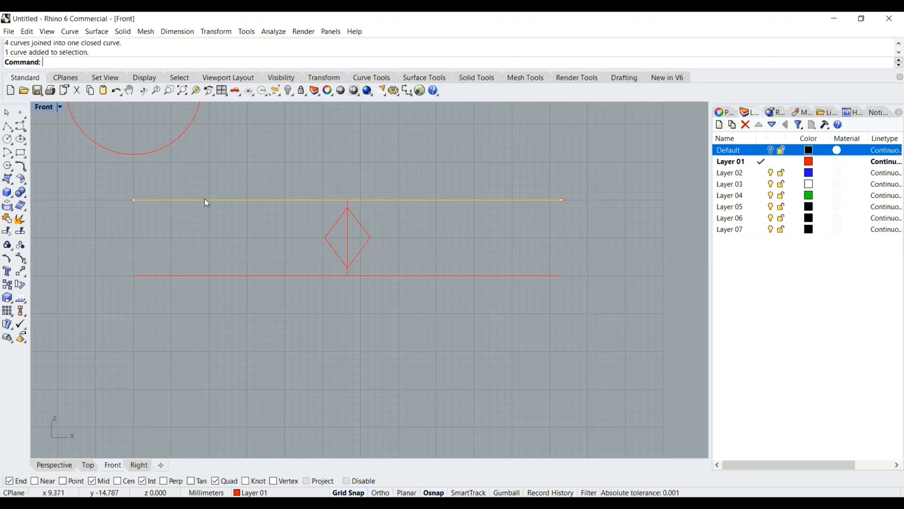
{"action": "key", "text": "ctrl+c"}
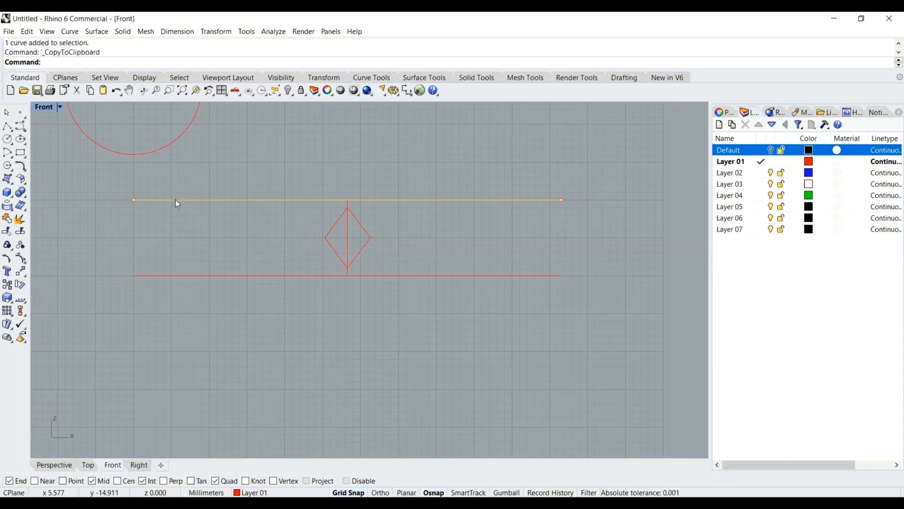
{"action": "key", "text": "ctrl+v"}
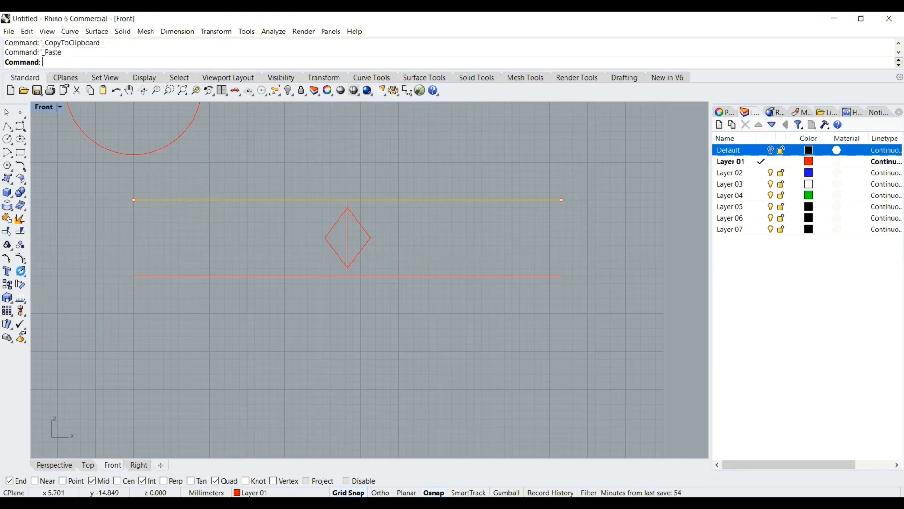
{"action": "left_click", "coordinate": [20, 271]}
{"action": "left_click", "coordinate": [135, 200]}
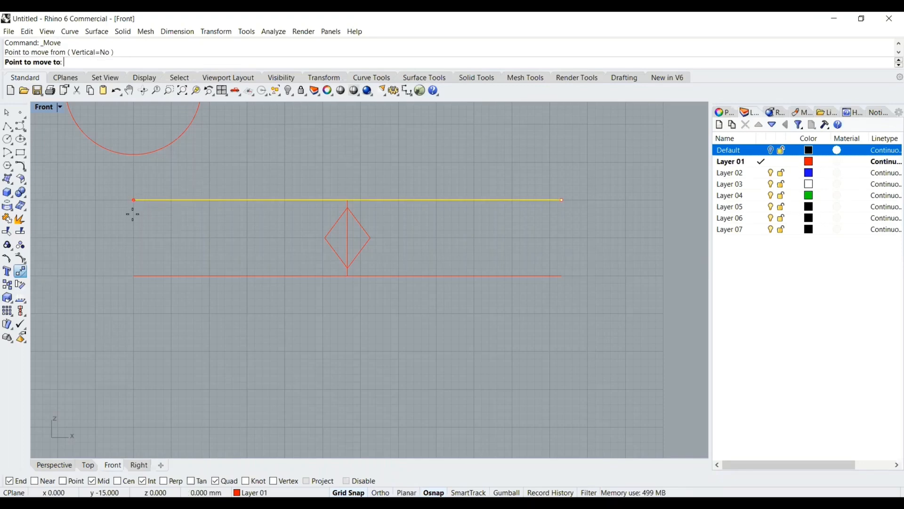
{"action": "left_click", "coordinate": [134, 239]}
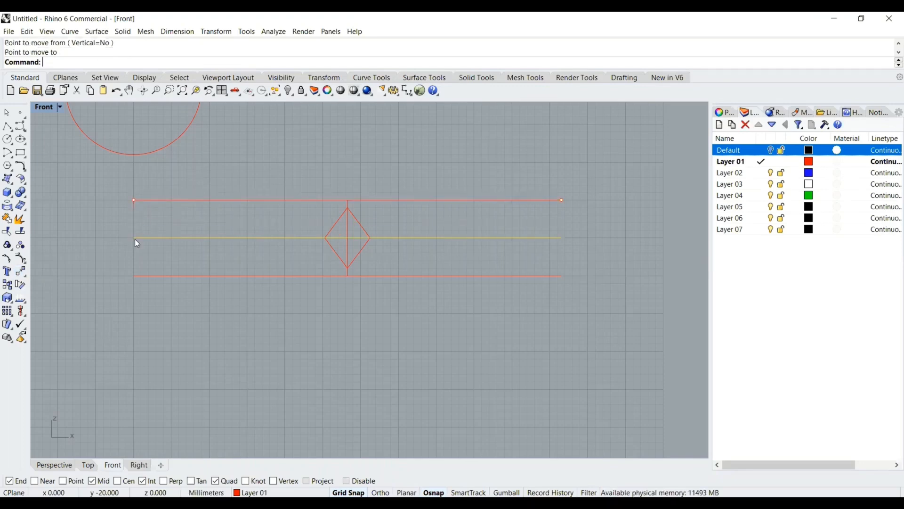
Move the closed diamond curve from its centre to the left end of the middle horizontal line
{"action": "left_click", "coordinate": [159, 258]}
{"action": "scroll", "coordinate": [353, 217], "scroll_direction": "up", "scroll_amount": 2}
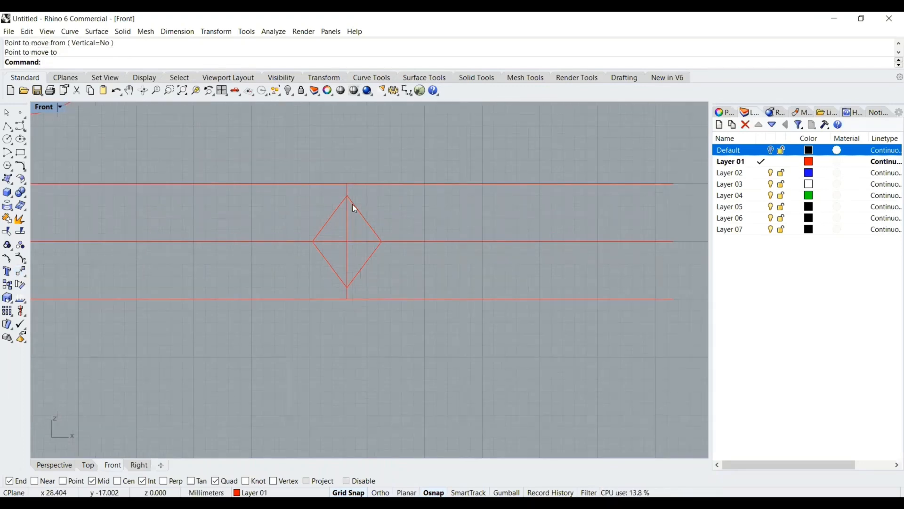
{"action": "scroll", "coordinate": [349, 212], "scroll_direction": "down", "scroll_amount": 1}
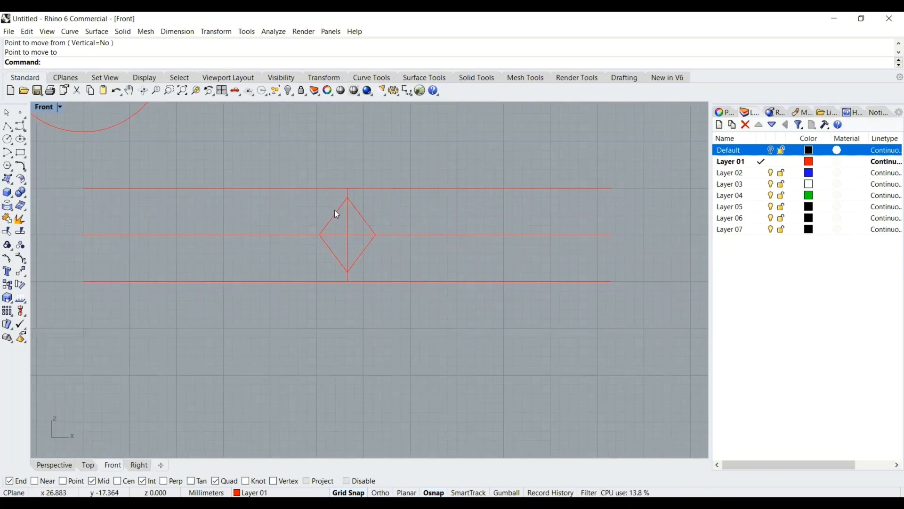
{"action": "left_click", "coordinate": [336, 210]}
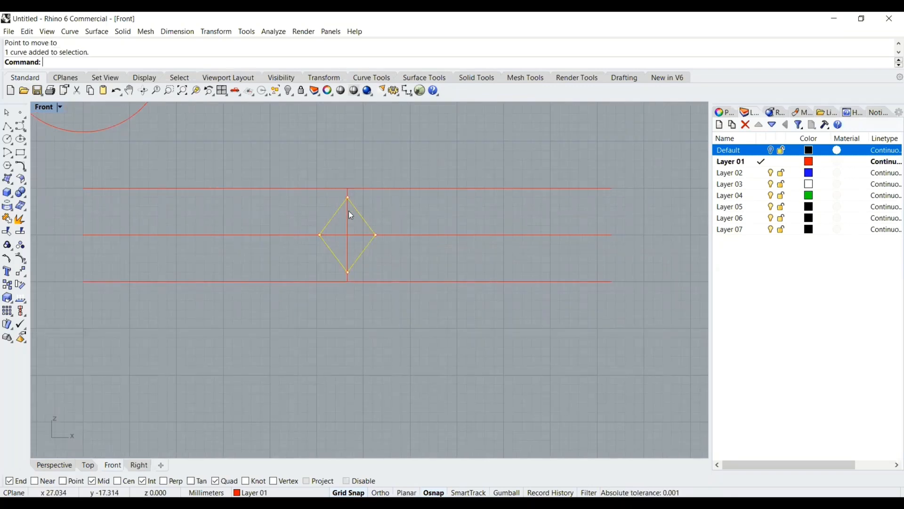
{"action": "left_click", "coordinate": [372, 248]}
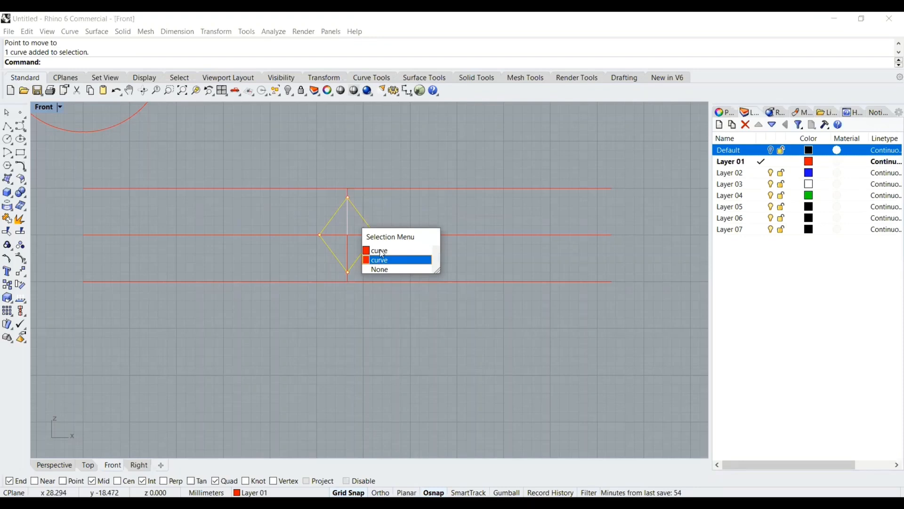
{"action": "left_click", "coordinate": [382, 251]}
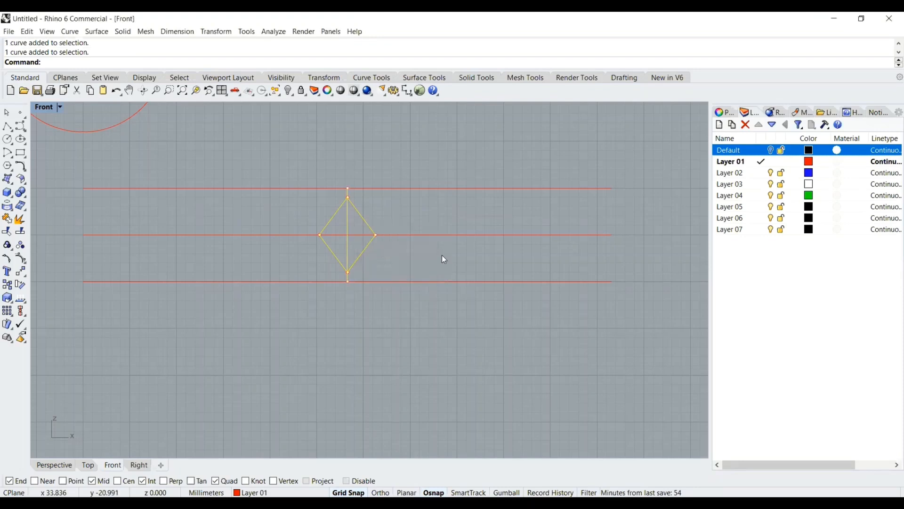
{"action": "scroll", "coordinate": [364, 248], "scroll_direction": "down", "scroll_amount": 2}
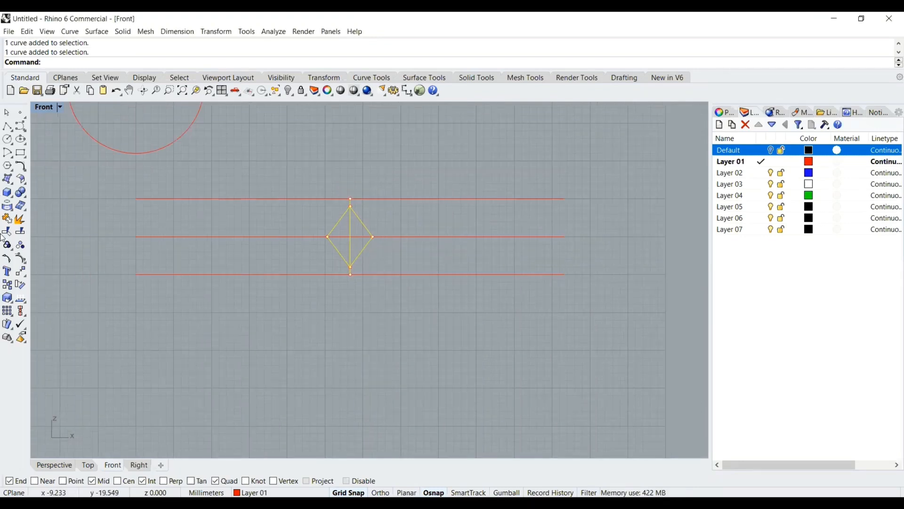
{"action": "left_click", "coordinate": [21, 271]}
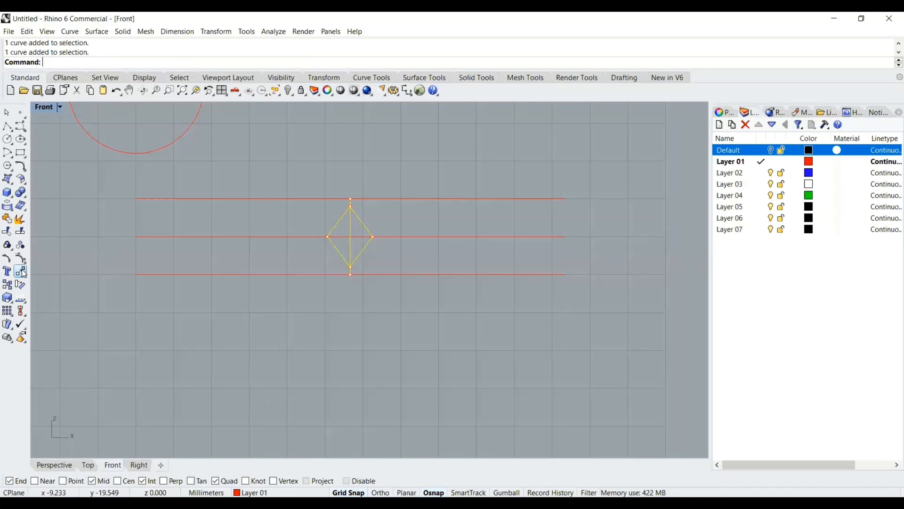
{"action": "left_click", "coordinate": [349, 238]}
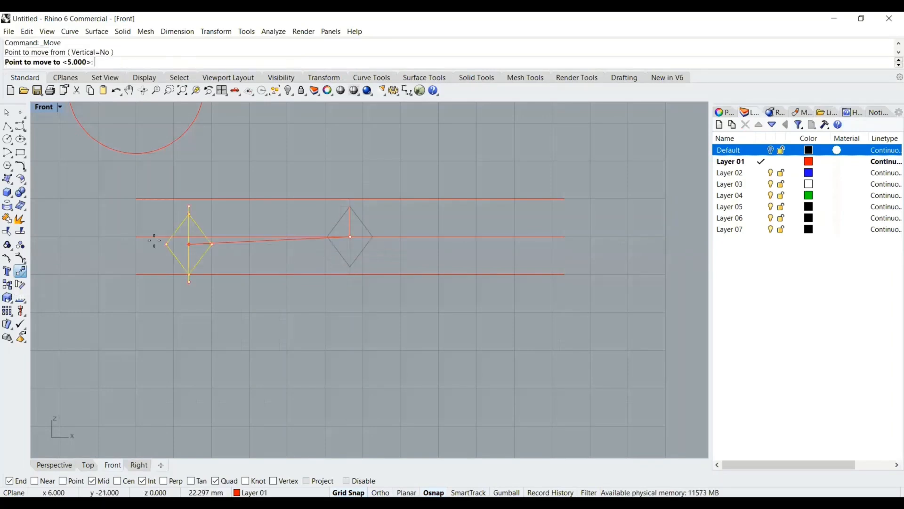
{"action": "left_click", "coordinate": [137, 235]}
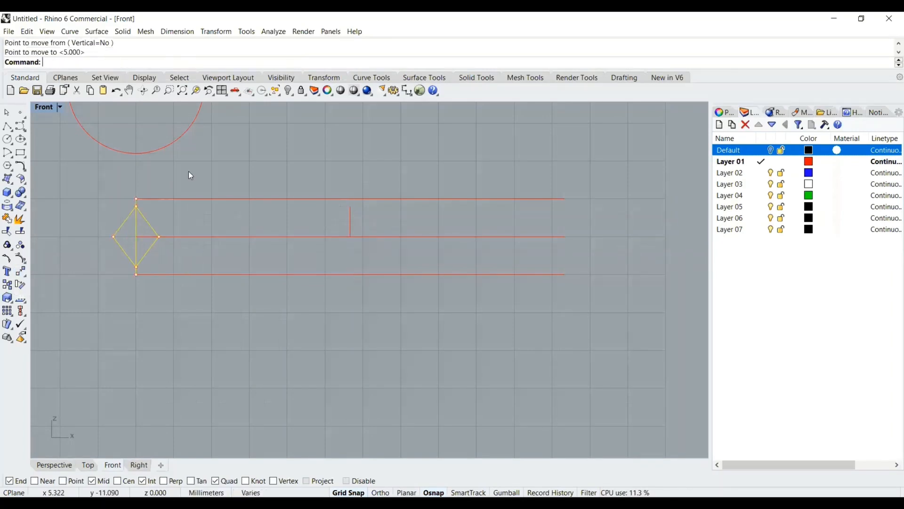
Array the diamond along the middle horizontal line as a path curve with 8 items
{"action": "scroll", "coordinate": [217, 208], "scroll_direction": "down", "scroll_amount": 3}
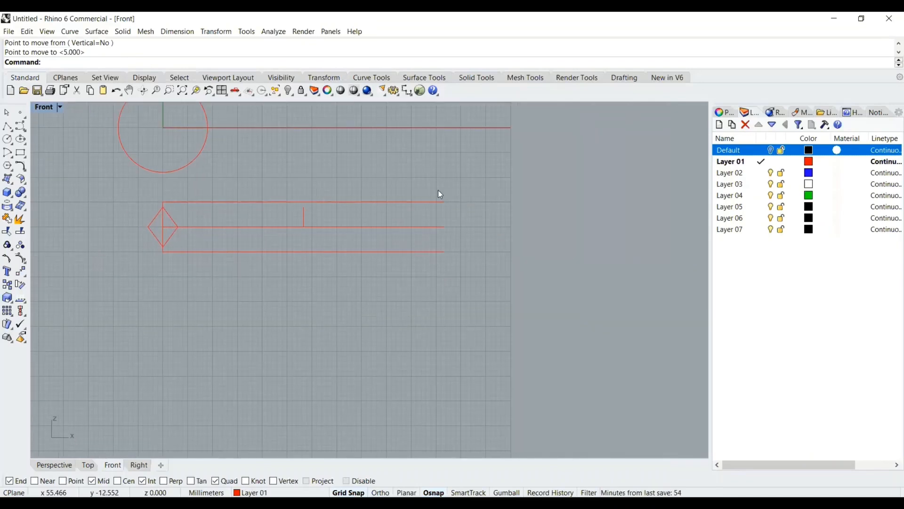
{"action": "right_click_drag", "start_coordinate": [390, 310], "coordinate": [386, 326]}
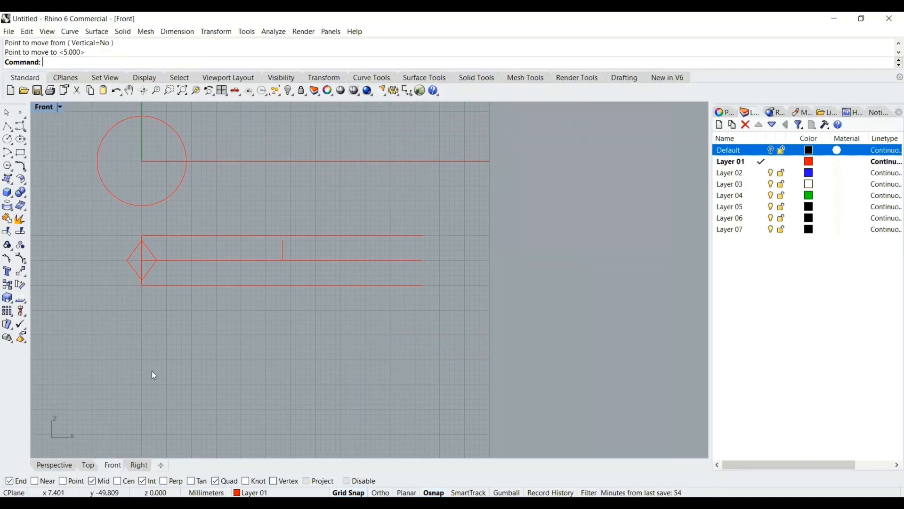
{"action": "scroll", "coordinate": [162, 266], "scroll_direction": "up", "scroll_amount": 3}
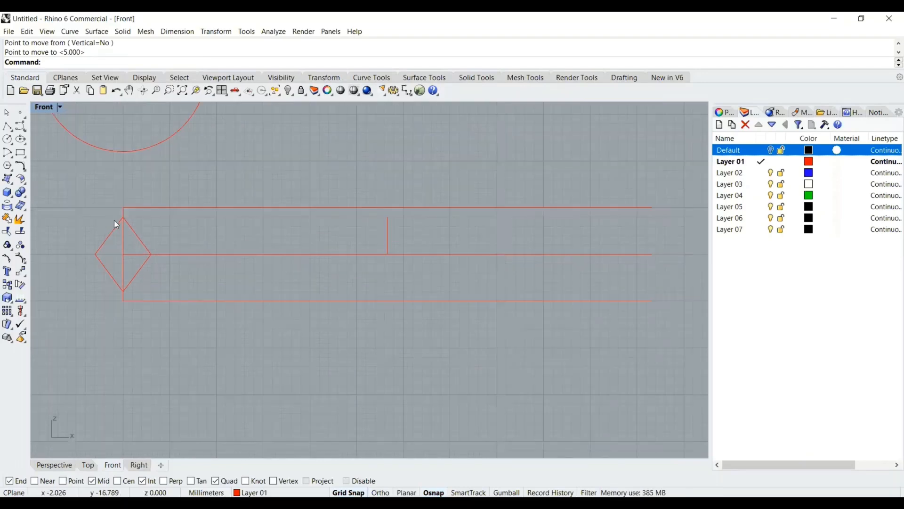
{"action": "left_click", "coordinate": [120, 231]}
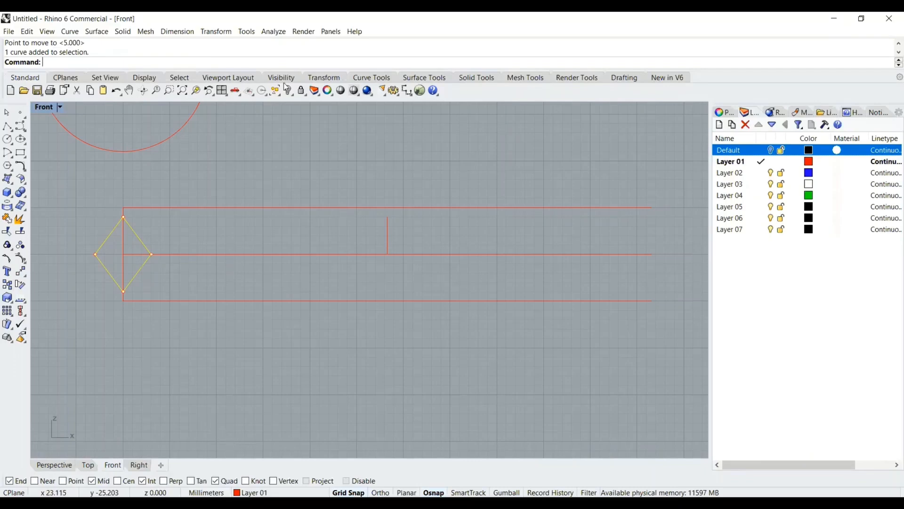
{"action": "left_click", "coordinate": [216, 33]}
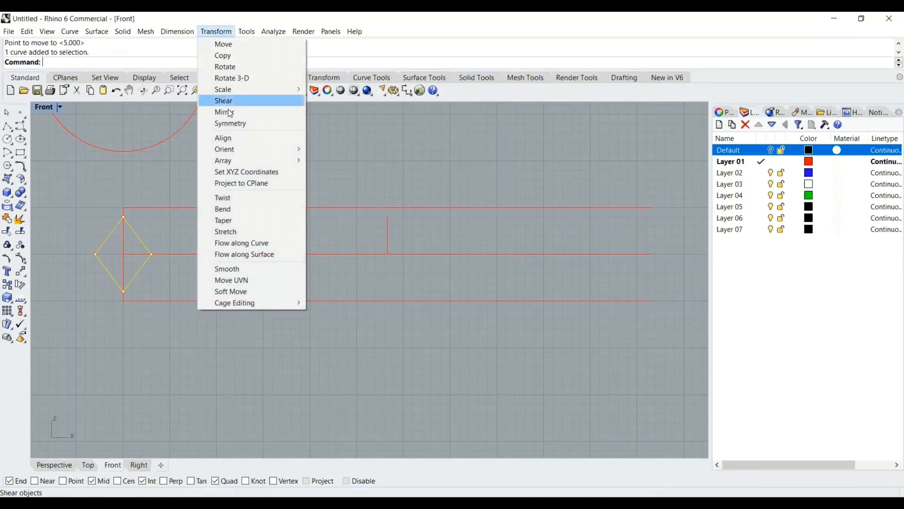
{"action": "mouse_move", "coordinate": [238, 161]}
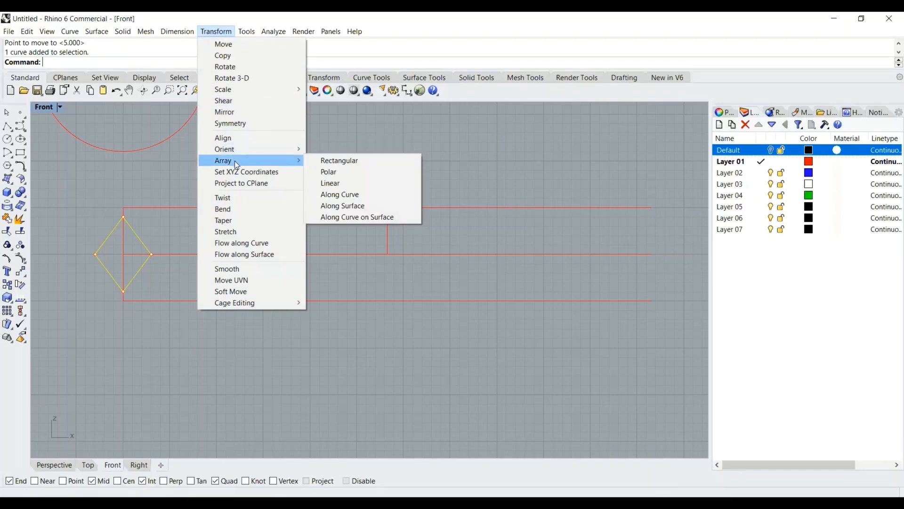
{"action": "left_click", "coordinate": [335, 195]}
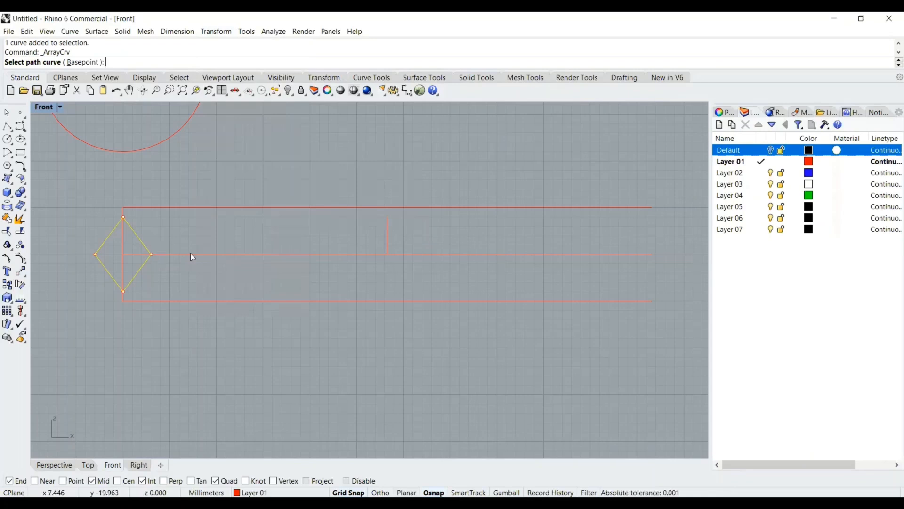
{"action": "left_click", "coordinate": [130, 255]}
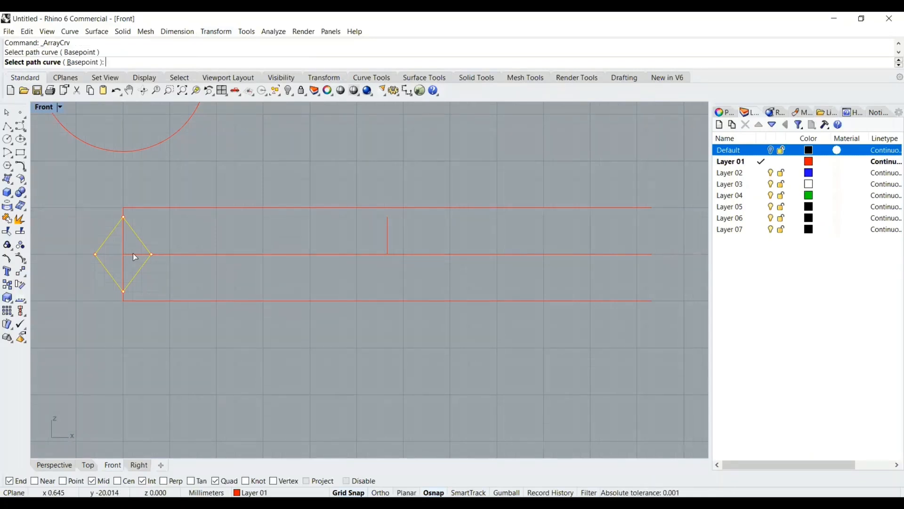
{"action": "left_click", "coordinate": [133, 254]}
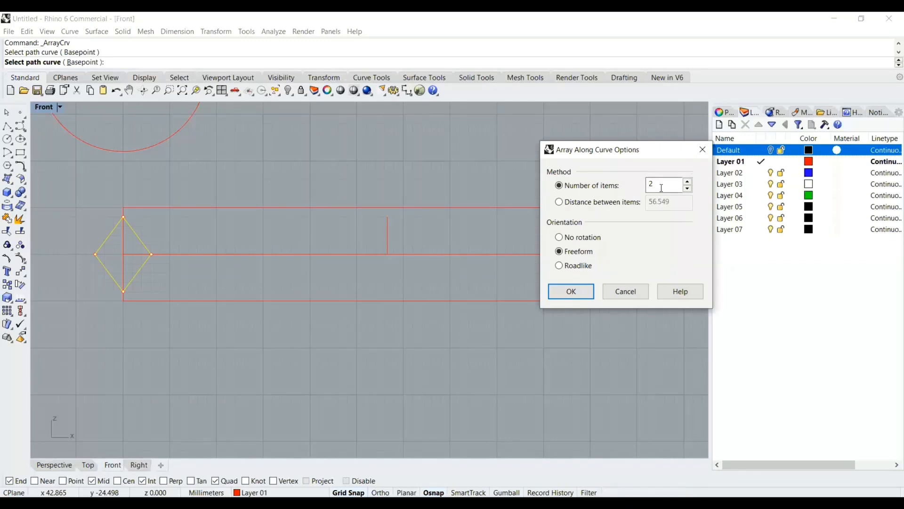
{"action": "left_click", "coordinate": [688, 181]}
{"action": "left_click", "coordinate": [688, 182]}
{"action": "left_click", "coordinate": [688, 182]}
{"action": "left_click", "coordinate": [688, 182]}
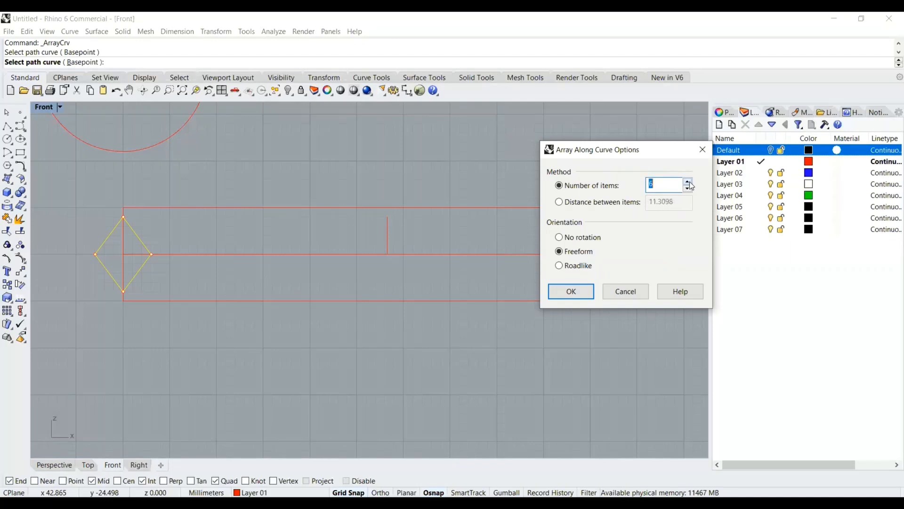
{"action": "left_click", "coordinate": [689, 182]}
{"action": "left_click", "coordinate": [688, 183]}
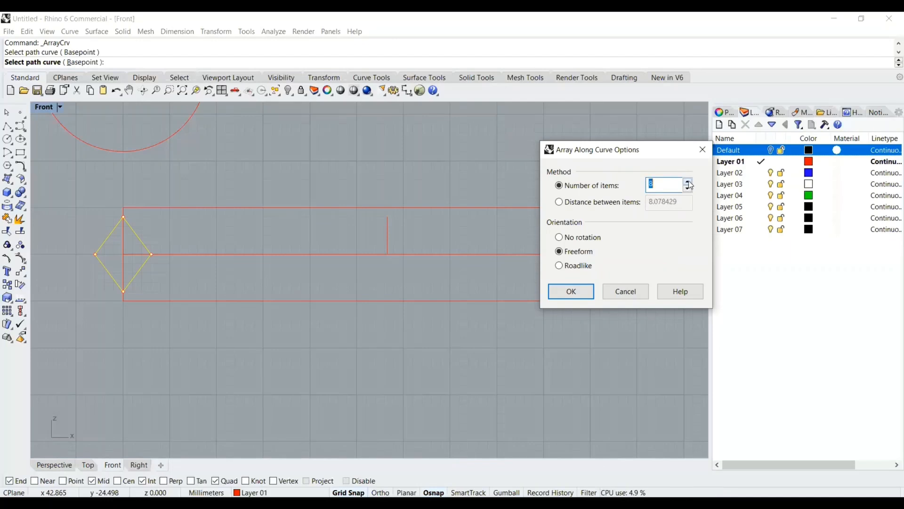
{"action": "left_click", "coordinate": [572, 292]}
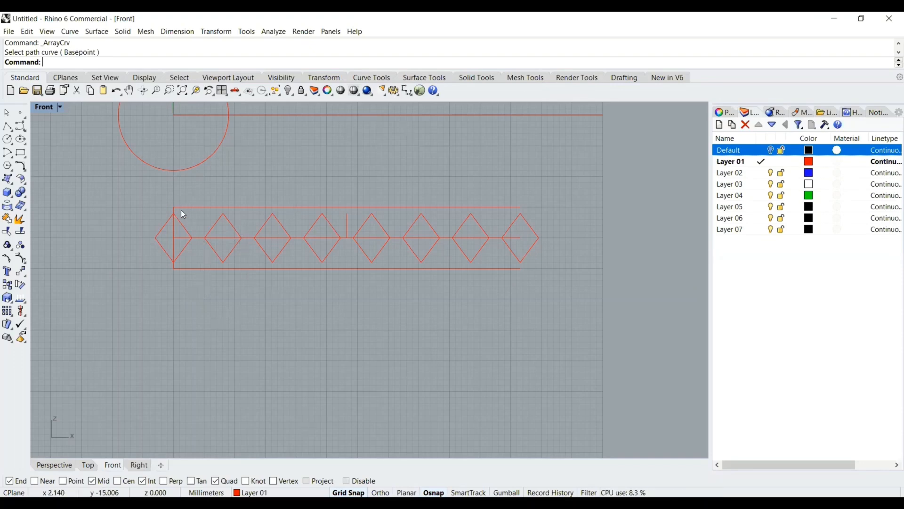
Inspect the row of arrayed diamonds along the band
{"action": "scroll", "coordinate": [191, 219], "scroll_direction": "up", "scroll_amount": 2}
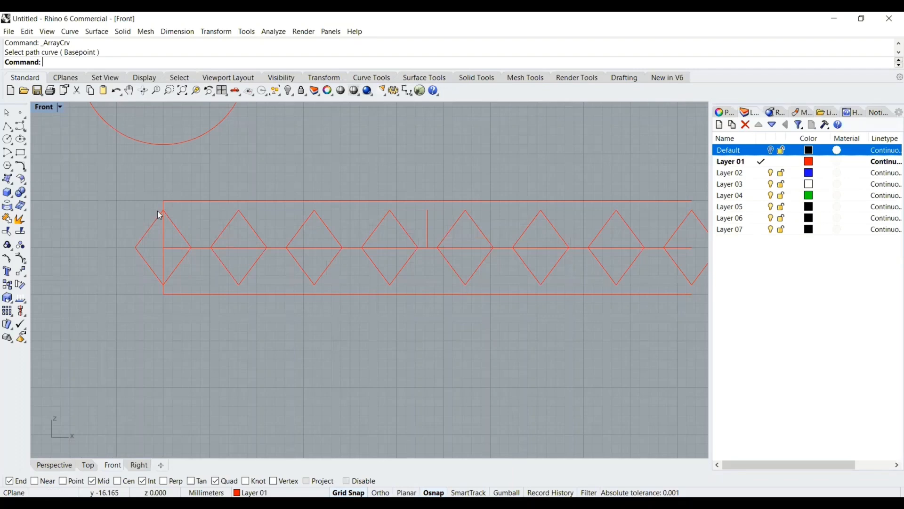
{"action": "scroll", "coordinate": [198, 212], "scroll_direction": "up", "scroll_amount": 2}
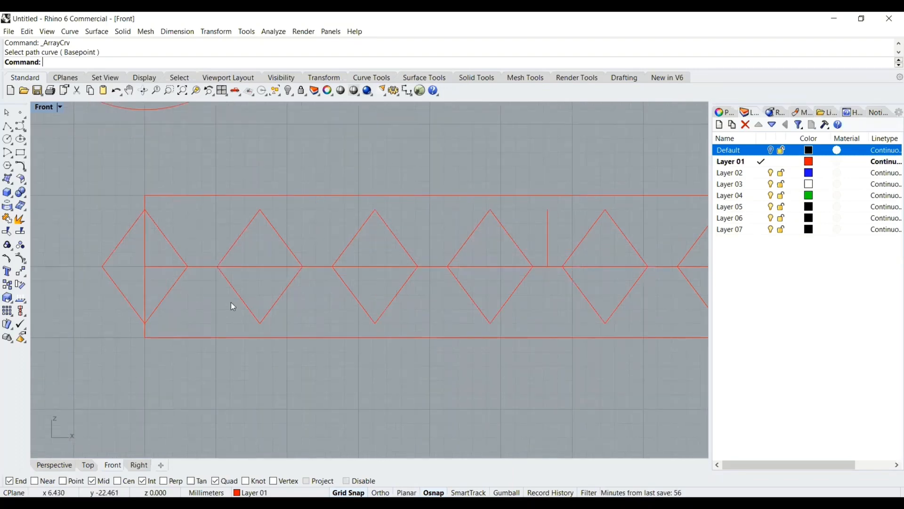
{"action": "scroll", "coordinate": [202, 273], "scroll_direction": "up", "scroll_amount": 2}
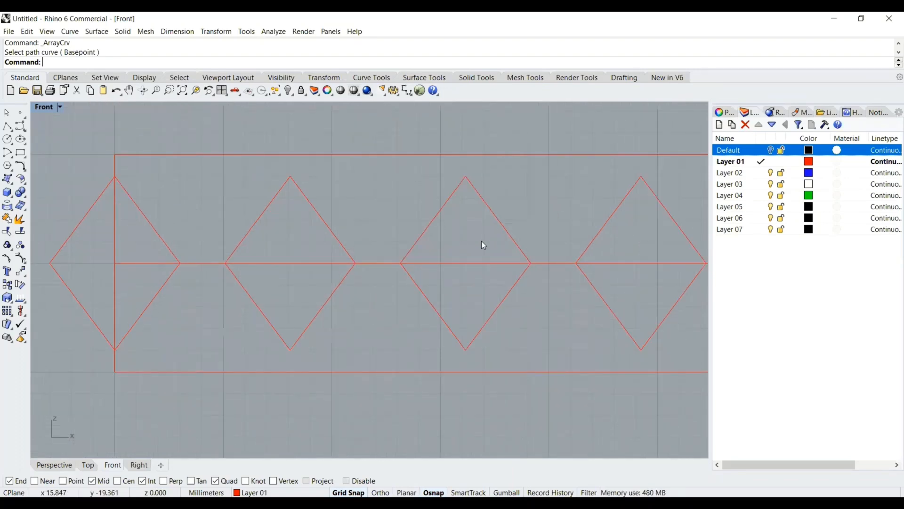
{"action": "scroll", "coordinate": [481, 241], "scroll_direction": "down", "scroll_amount": 8}
{"action": "scroll", "coordinate": [556, 243], "scroll_direction": "down", "scroll_amount": 2}
{"action": "right_click_drag", "start_coordinate": [555, 242], "coordinate": [532, 246]}
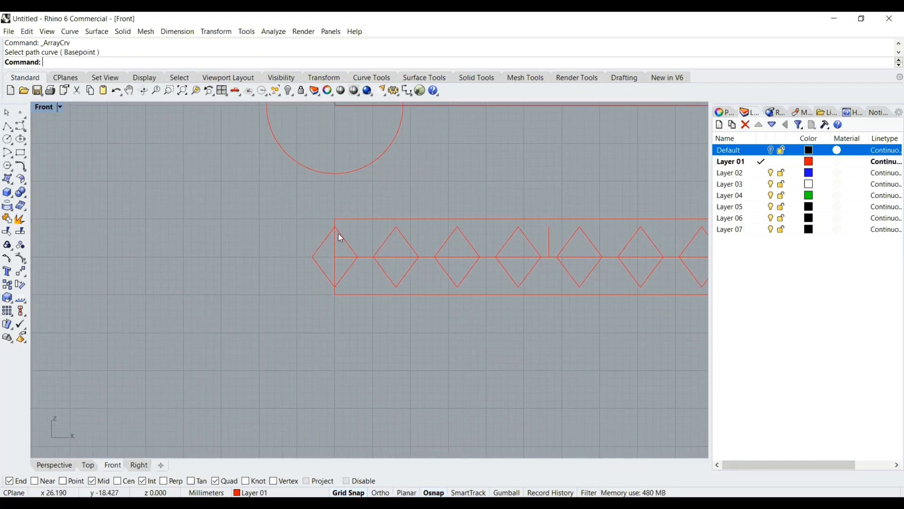
{"action": "scroll", "coordinate": [352, 230], "scroll_direction": "up", "scroll_amount": 1}
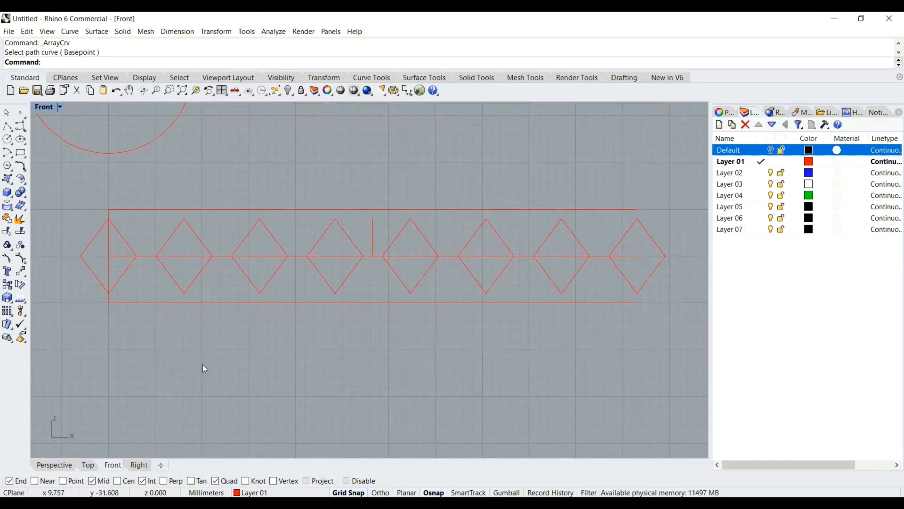
{"action": "scroll", "coordinate": [160, 243], "scroll_direction": "up", "scroll_amount": 2}
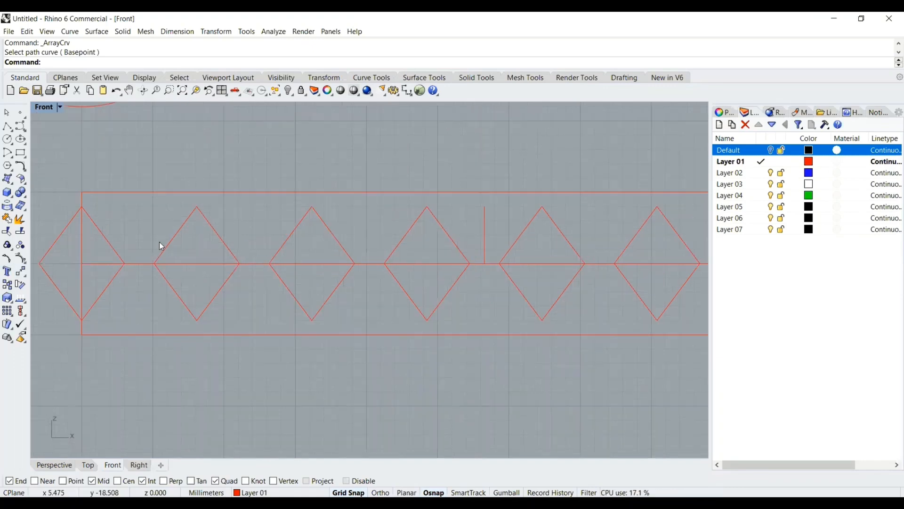
{"action": "scroll", "coordinate": [159, 241], "scroll_direction": "up", "scroll_amount": 1}
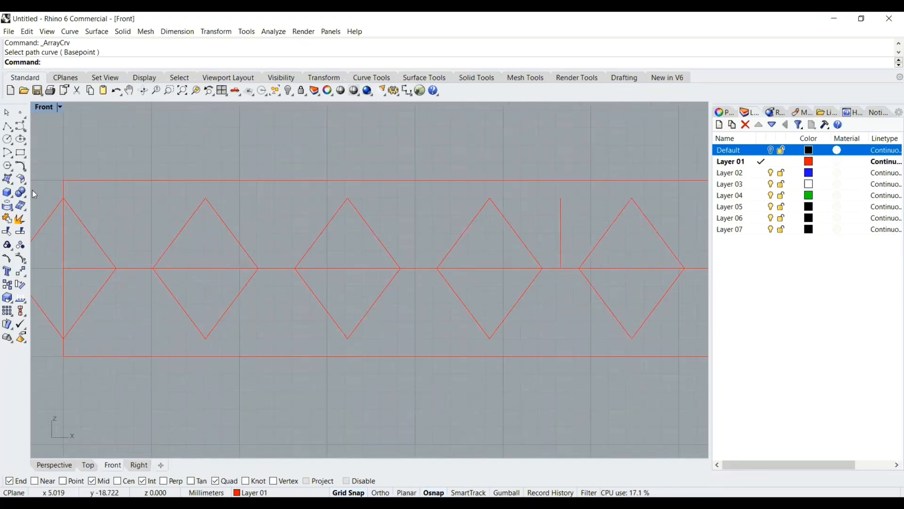
Draw a polyline segment between the facing side tips of the first two diamonds on the middle line
{"action": "left_click", "coordinate": [6, 127]}
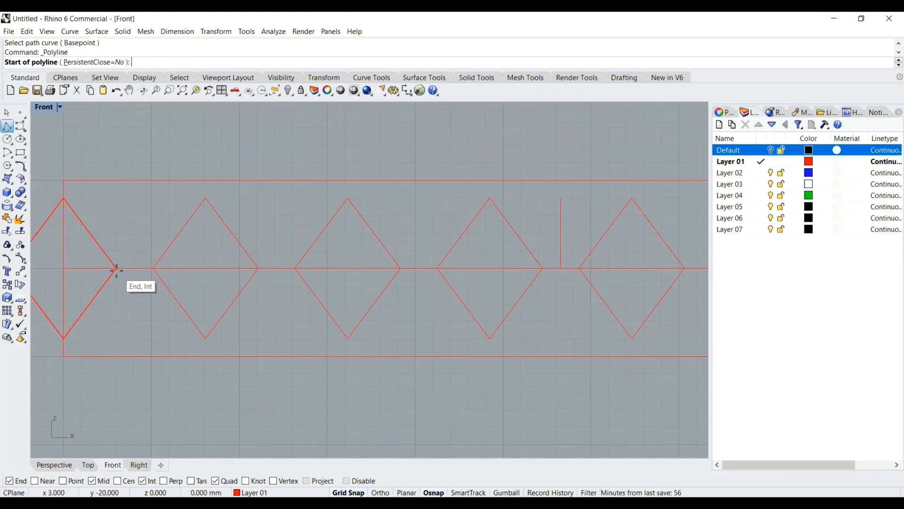
{"action": "left_click", "coordinate": [117, 269]}
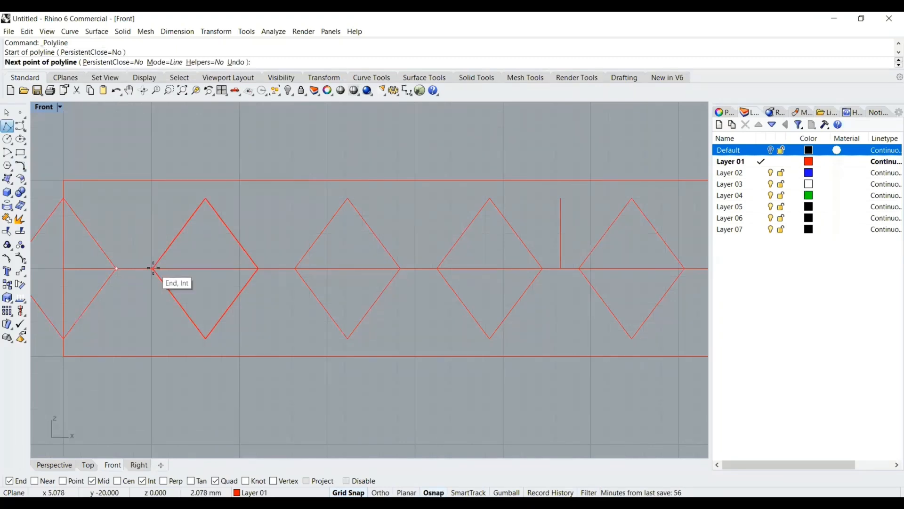
{"action": "left_click", "coordinate": [154, 269]}
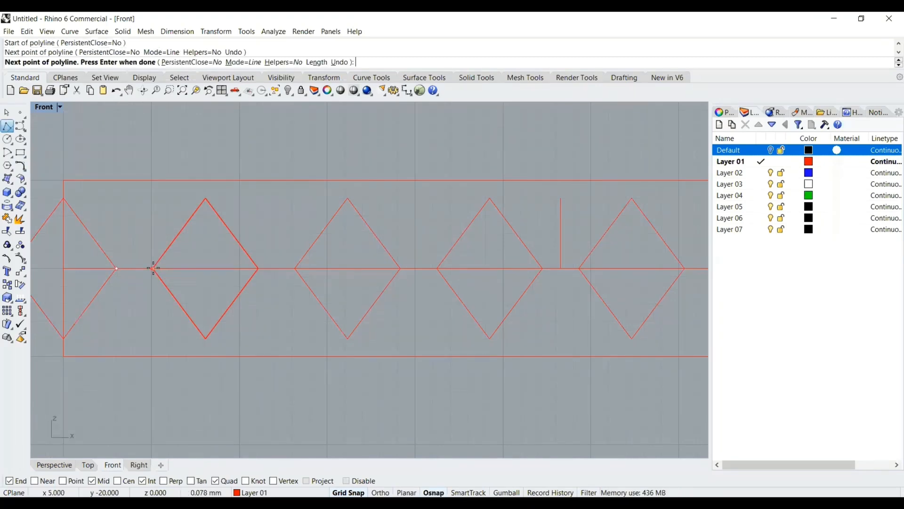
{"action": "key", "text": "Return"}
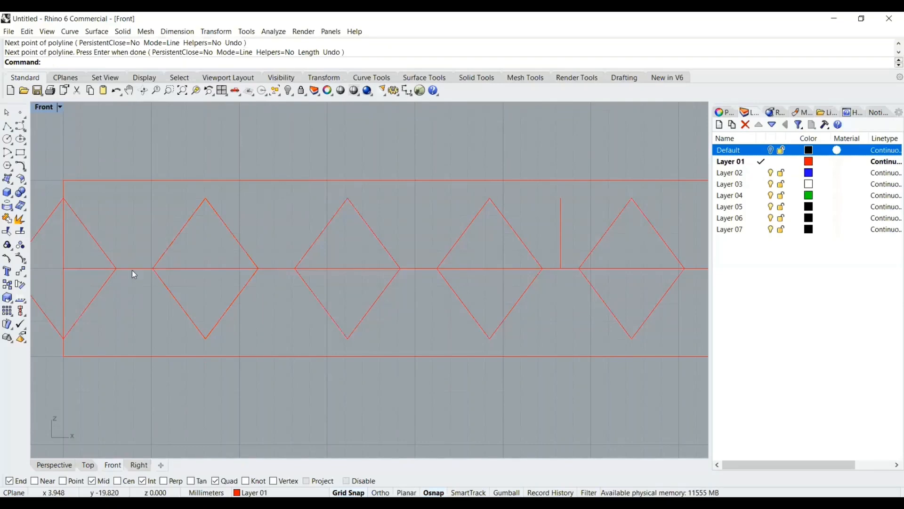
Draw a vertical line from that segment's midpoint up to the top band line
{"action": "left_click", "coordinate": [7, 129]}
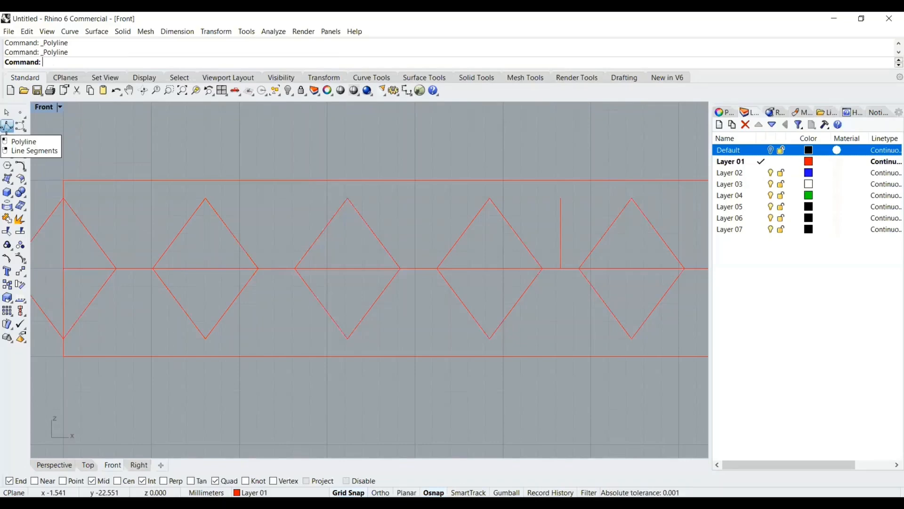
{"action": "left_click", "coordinate": [130, 268]}
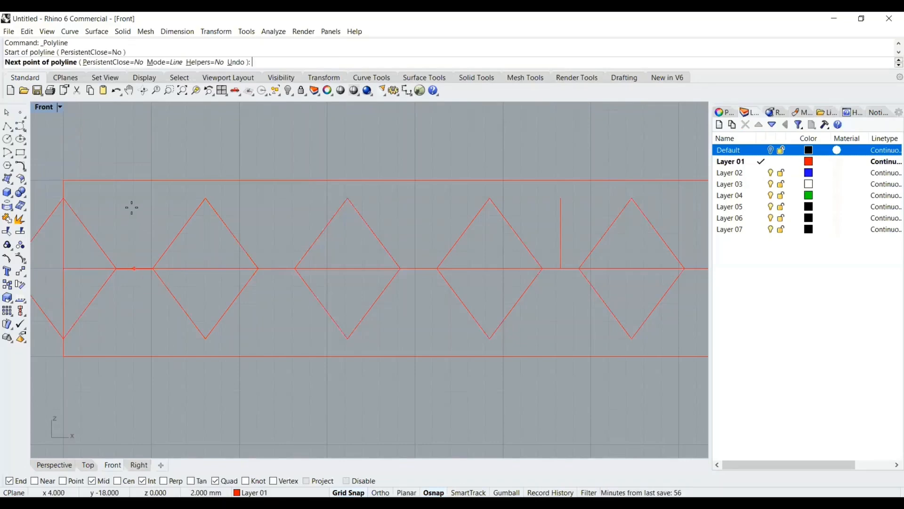
{"action": "left_click", "coordinate": [136, 182]}
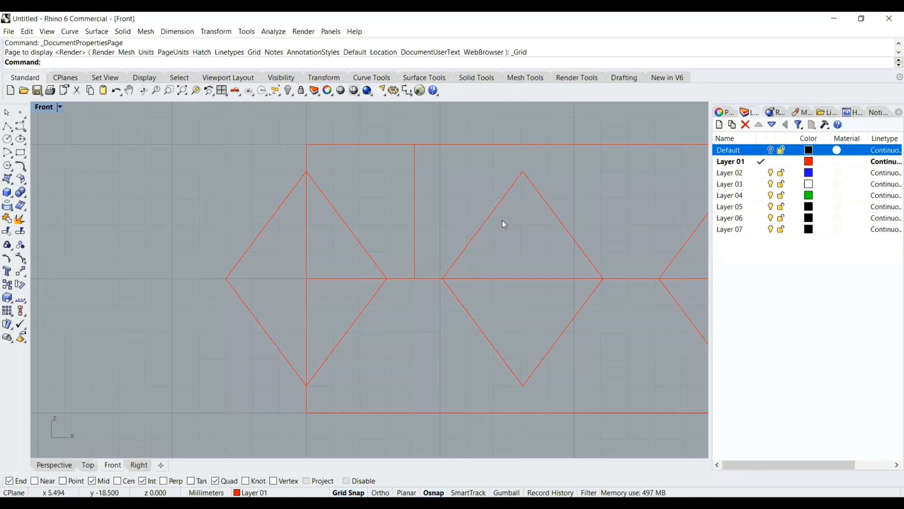
Draw a horizontal line about 4 mm long crossing the vertical line, between the two diamonds
{"action": "scroll", "coordinate": [336, 208], "scroll_direction": "up", "scroll_amount": 3}
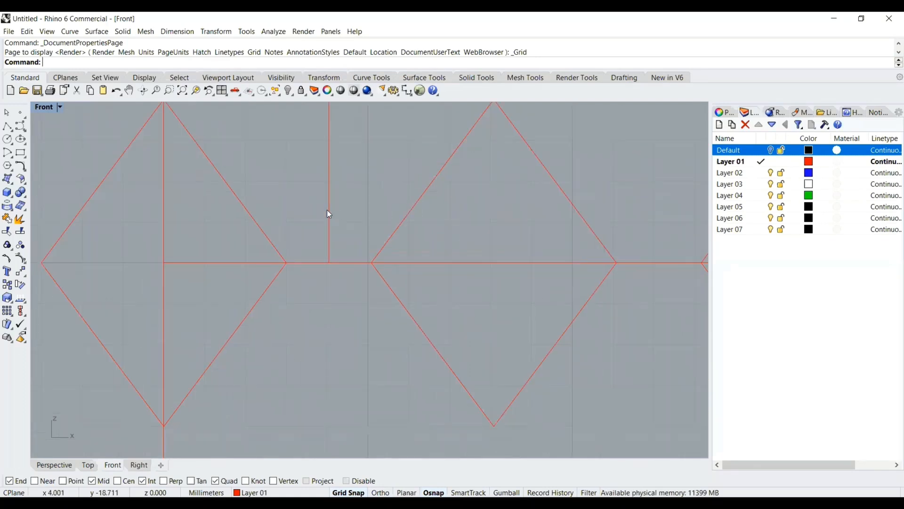
{"action": "scroll", "coordinate": [327, 210], "scroll_direction": "up", "scroll_amount": 1}
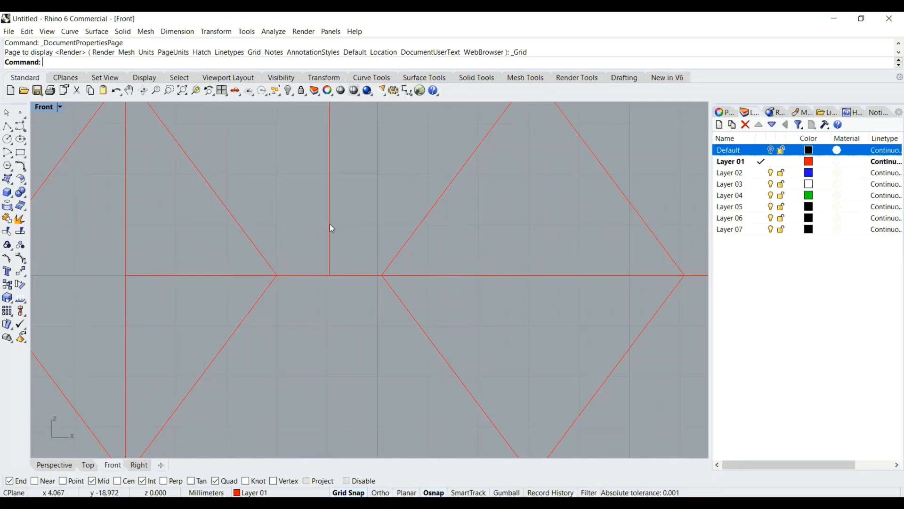
{"action": "left_click", "coordinate": [8, 126]}
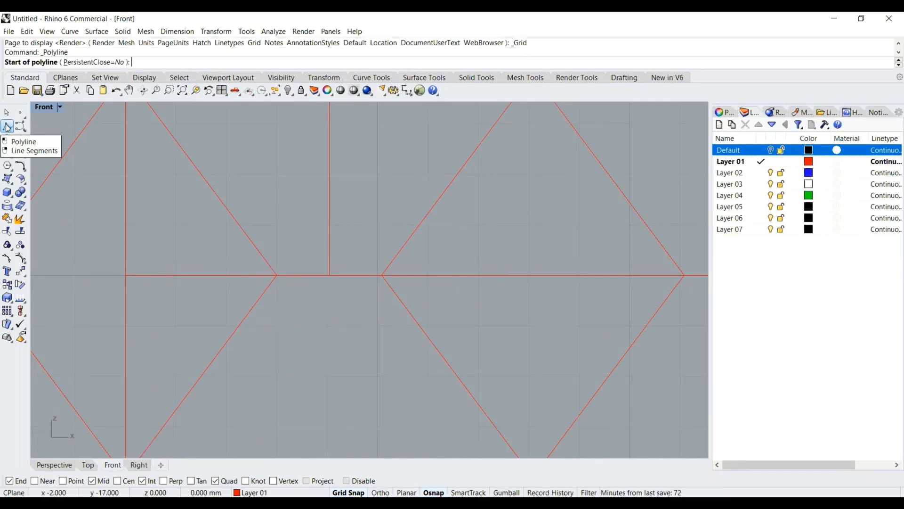
{"action": "left_click", "coordinate": [277, 226]}
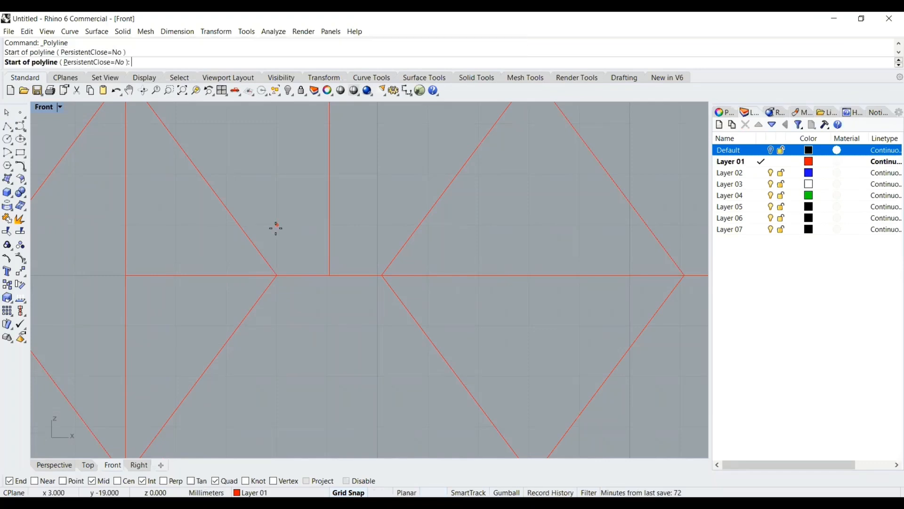
{"action": "left_click", "coordinate": [456, 230]}
{"action": "key", "text": "Return"}
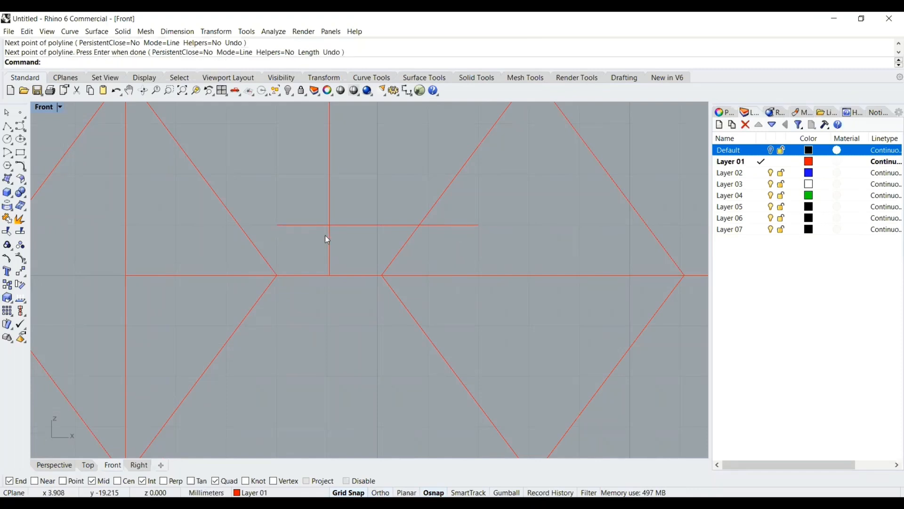
Measure the distance from the cross intersection to the neighbouring diamond's edge along the short horizontal line
{"action": "scroll", "coordinate": [426, 230], "scroll_direction": "down", "scroll_amount": 3}
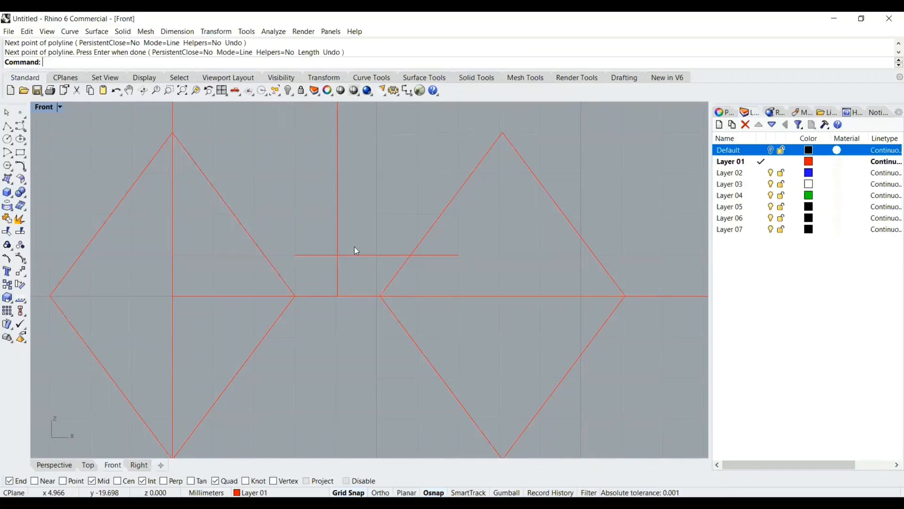
{"action": "left_click", "coordinate": [274, 31]}
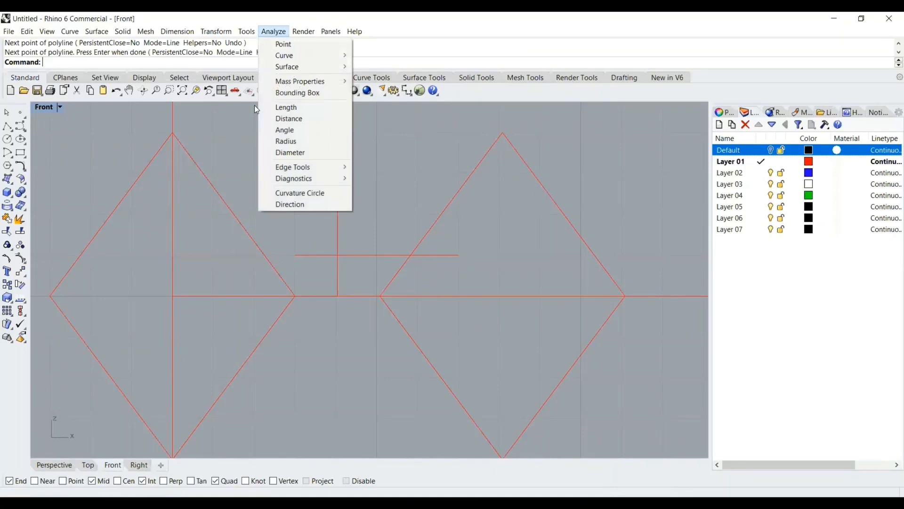
{"action": "left_click", "coordinate": [286, 117]}
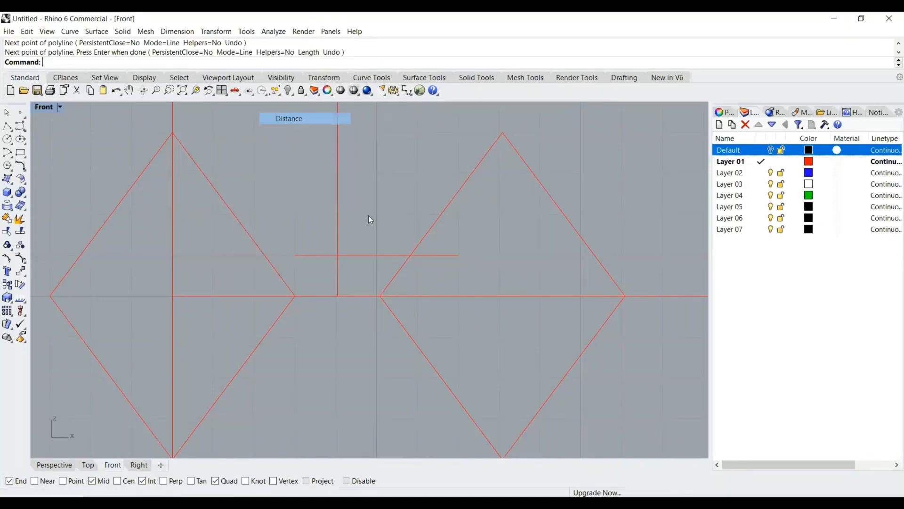
{"action": "left_click", "coordinate": [338, 255]}
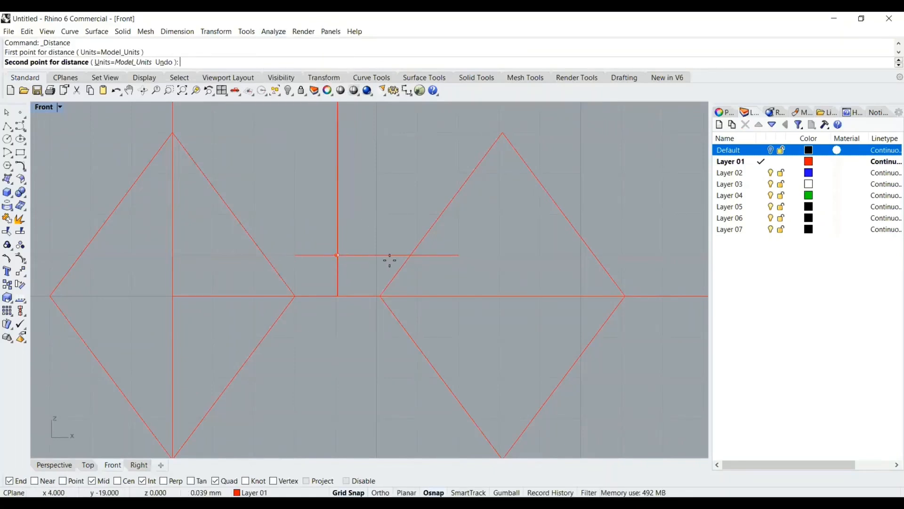
{"action": "left_click", "coordinate": [411, 257]}
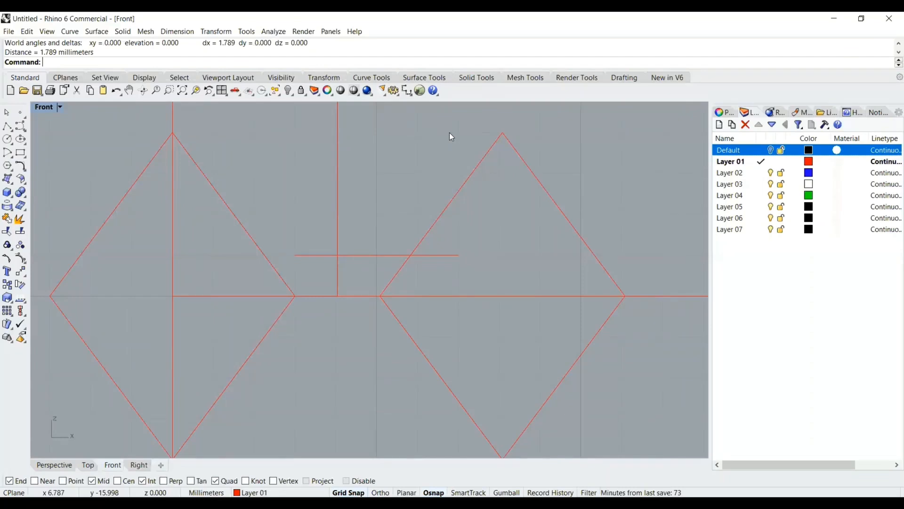
Draw a 1.789 mm horizontal line leftward from the second diamond's top vertex
{"action": "left_click", "coordinate": [8, 125]}
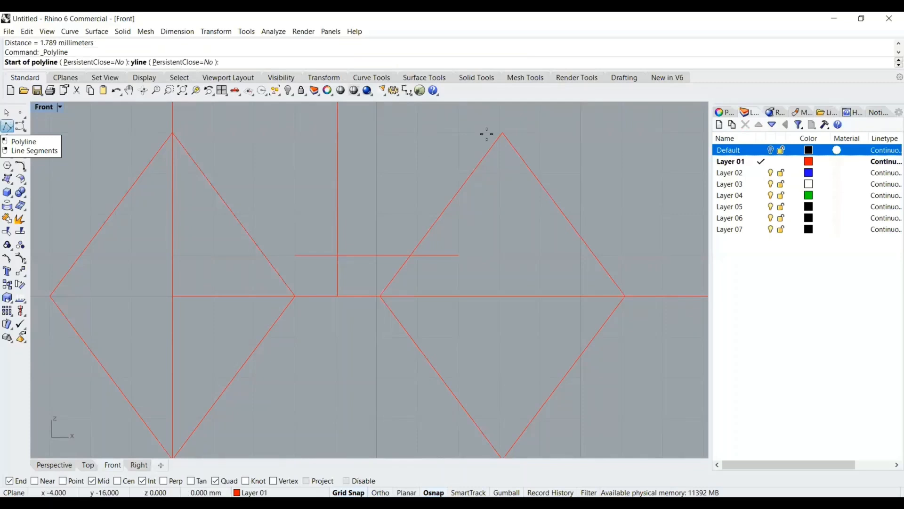
{"action": "scroll", "coordinate": [502, 134], "scroll_direction": "up", "scroll_amount": 2}
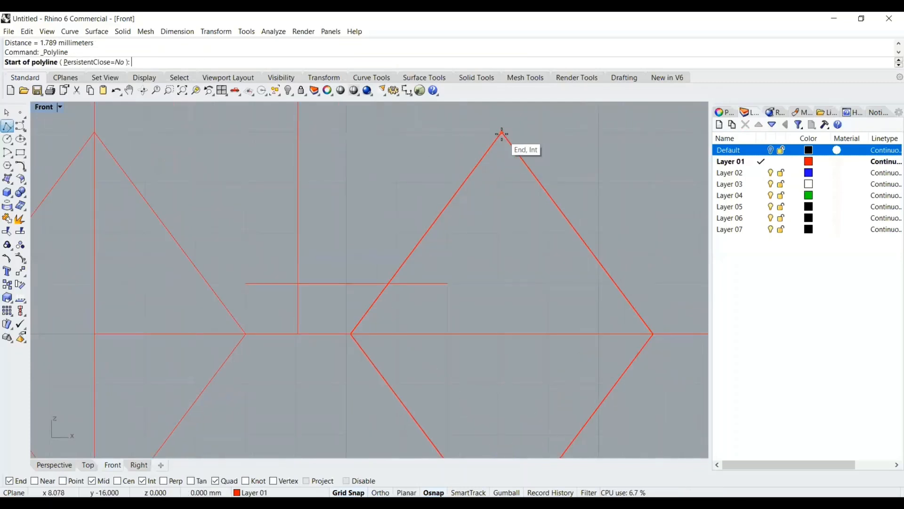
{"action": "left_click", "coordinate": [502, 134]}
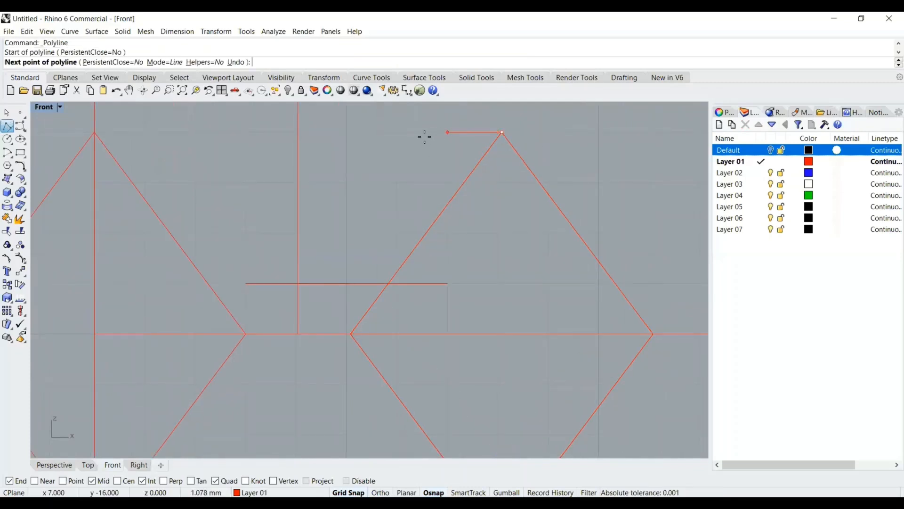
{"action": "type", "text": "1.789"}
{"action": "key", "text": "Return"}
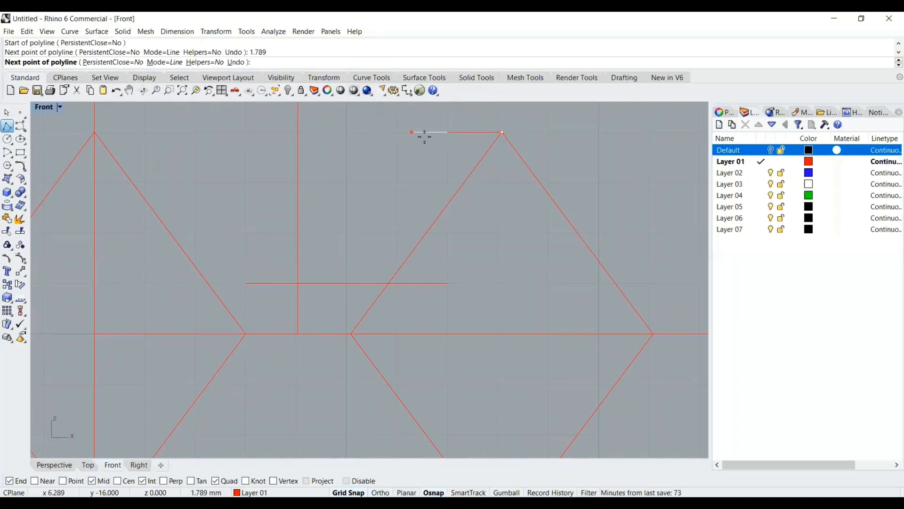
{"action": "key", "text": "F8"}
{"action": "left_click", "coordinate": [413, 133]}
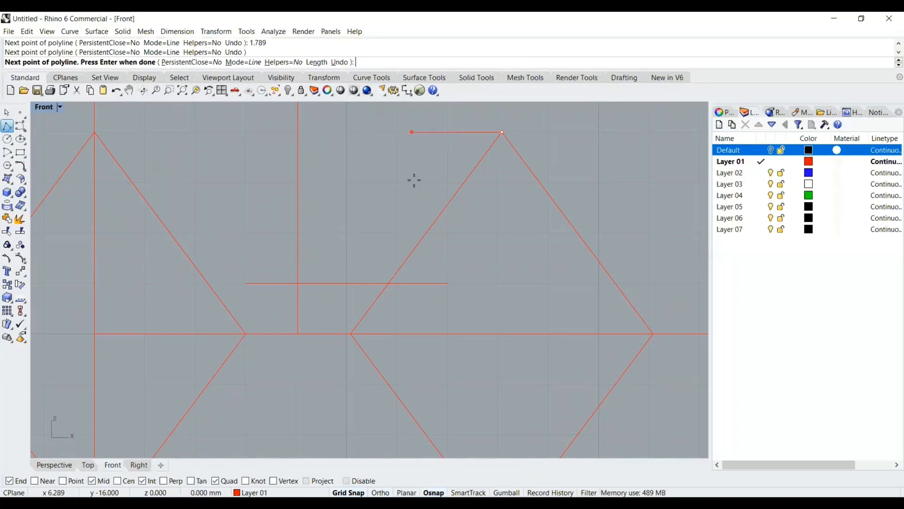
{"action": "key", "text": "Return"}
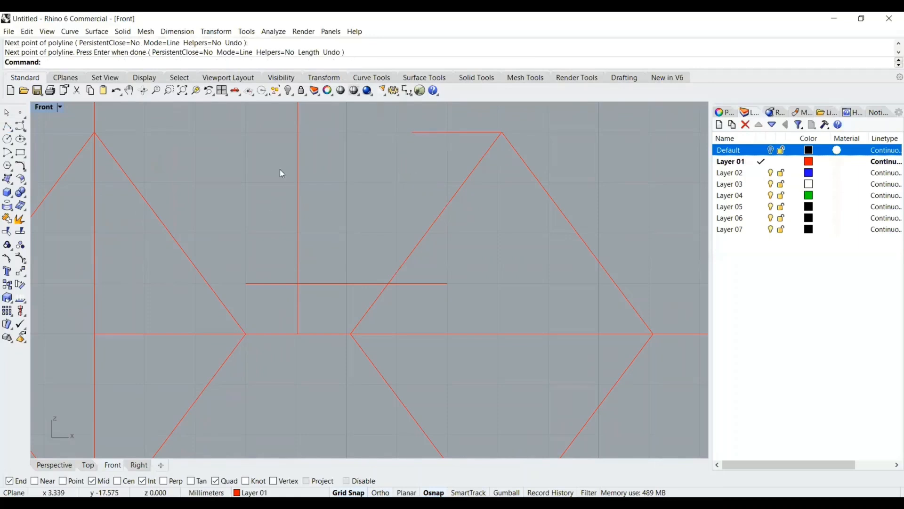
Draw a polyline from the cross intersection to the short line's left end and on to the vertical line at the top band line
{"action": "left_click", "coordinate": [7, 126]}
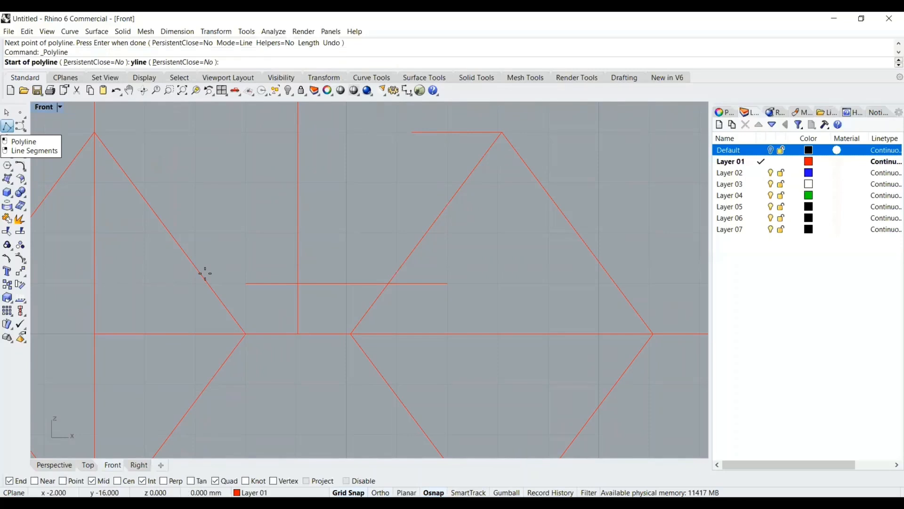
{"action": "left_click", "coordinate": [299, 283]}
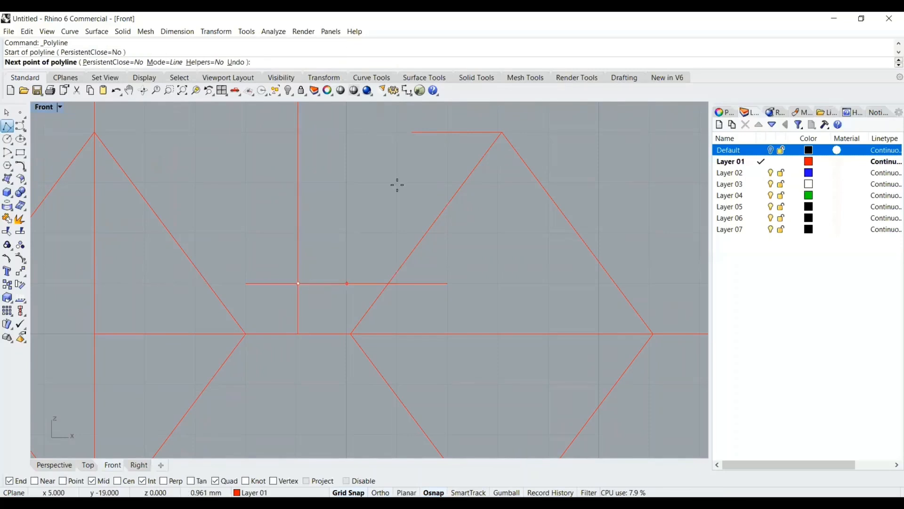
{"action": "left_click", "coordinate": [417, 135]}
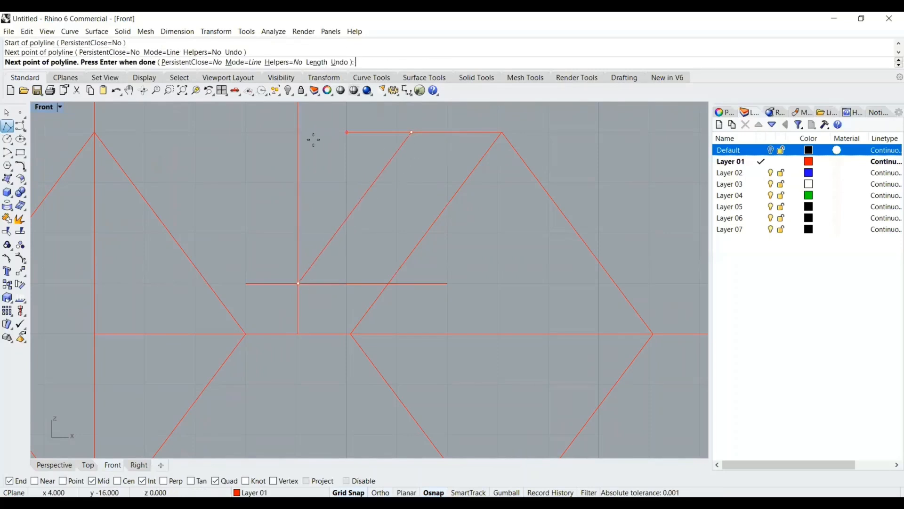
{"action": "scroll", "coordinate": [301, 134], "scroll_direction": "up", "scroll_amount": 2}
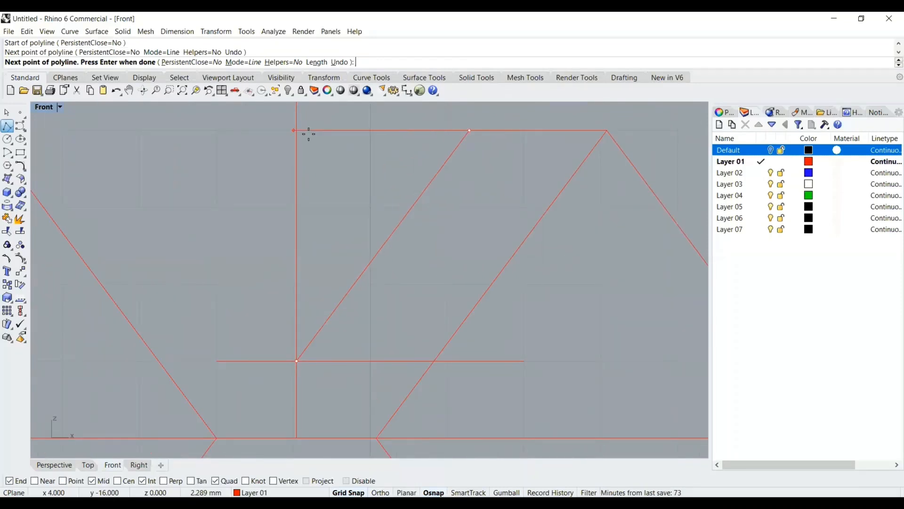
{"action": "scroll", "coordinate": [308, 134], "scroll_direction": "down", "scroll_amount": 4}
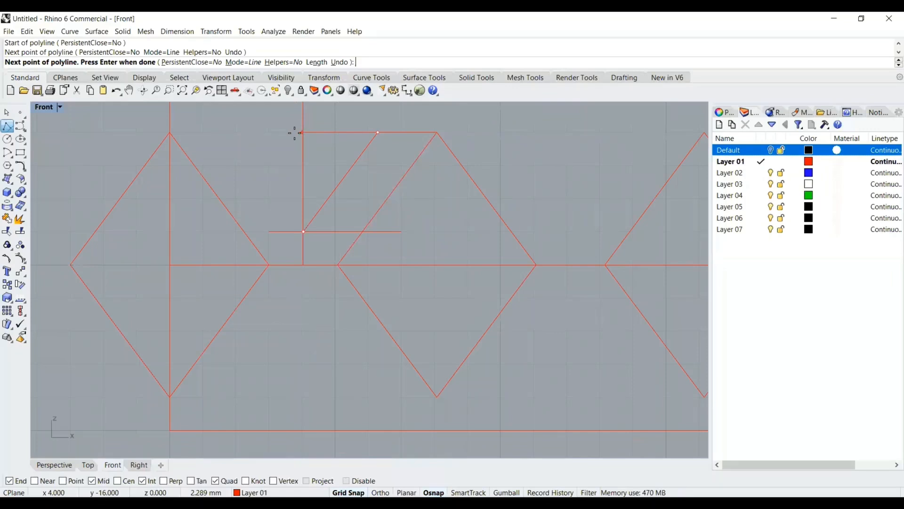
{"action": "scroll", "coordinate": [293, 133], "scroll_direction": "up", "scroll_amount": 5}
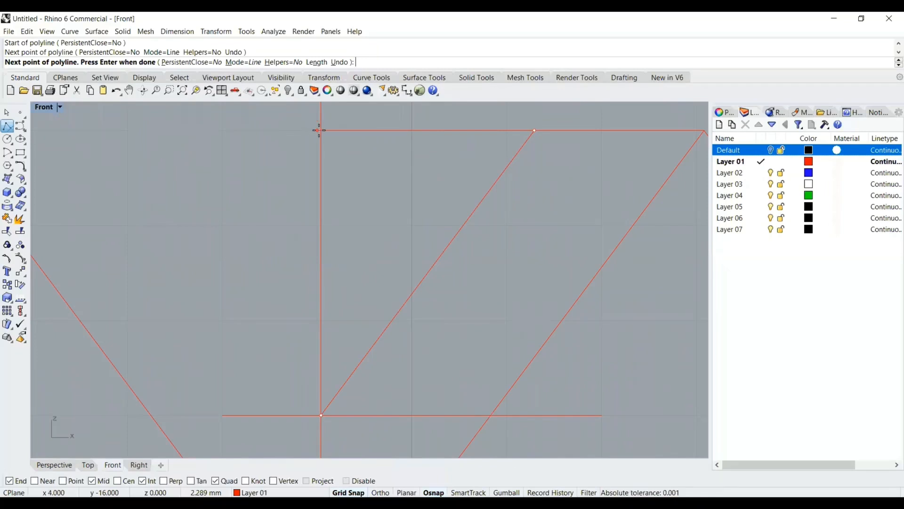
{"action": "left_click", "coordinate": [319, 130]}
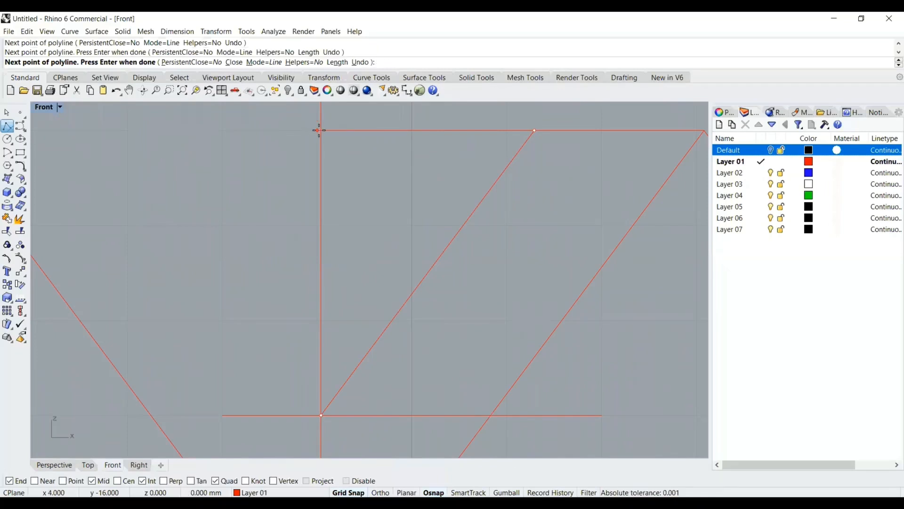
{"action": "key", "text": "Return"}
Trim away the short horizontal line's end that overhangs left of the vertical line
{"action": "scroll", "coordinate": [356, 140], "scroll_direction": "down", "scroll_amount": 3}
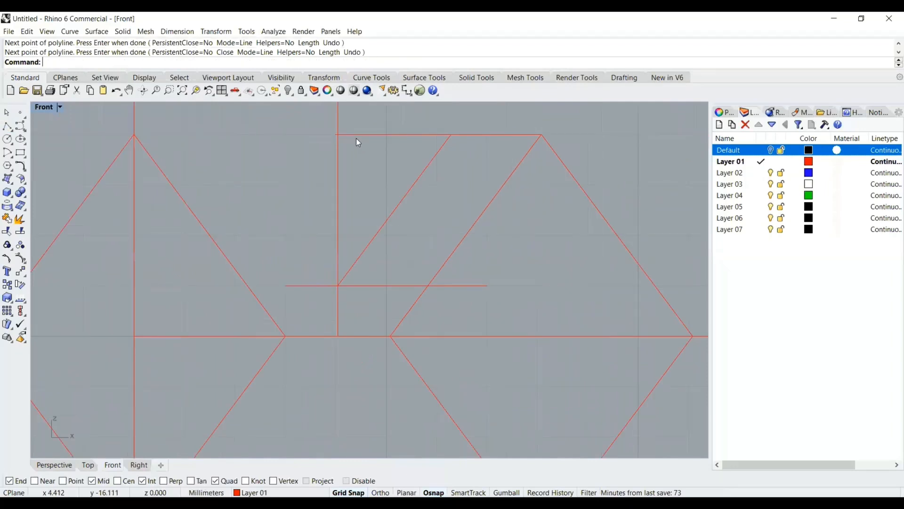
{"action": "scroll", "coordinate": [357, 139], "scroll_direction": "up", "scroll_amount": 2}
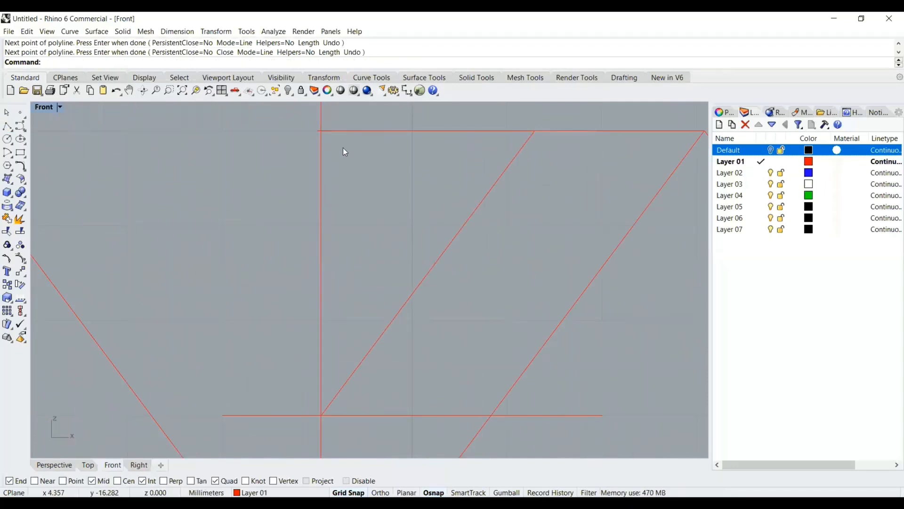
{"action": "right_click_drag", "start_coordinate": [322, 126], "coordinate": [313, 180]}
{"action": "scroll", "coordinate": [313, 180], "scroll_direction": "up", "scroll_amount": 4}
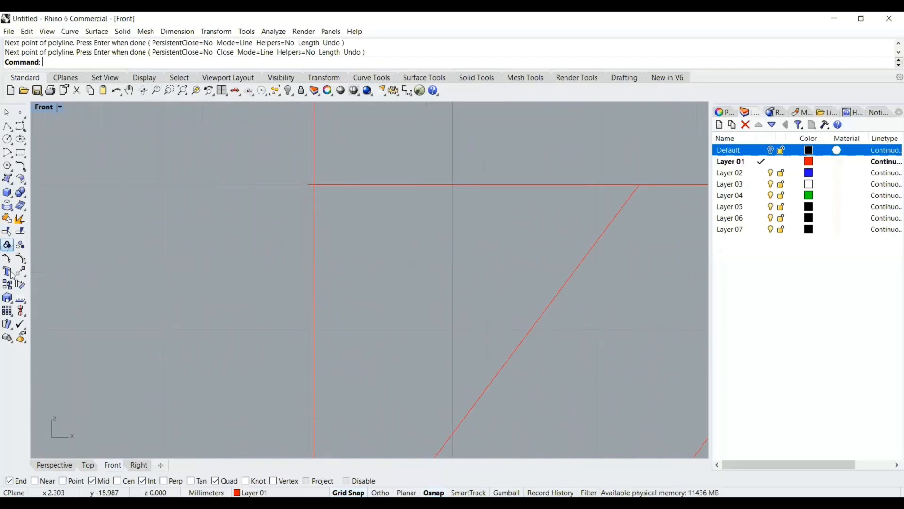
{"action": "left_click", "coordinate": [7, 231]}
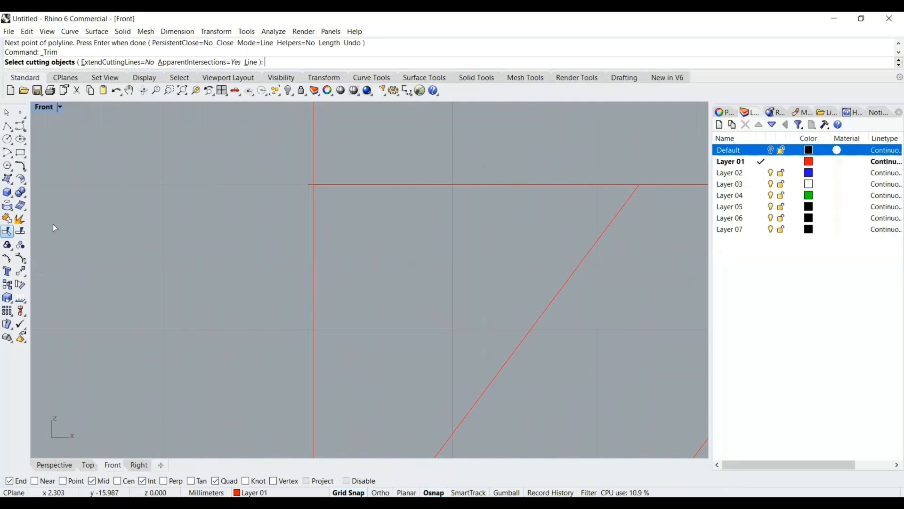
{"action": "left_click", "coordinate": [315, 199]}
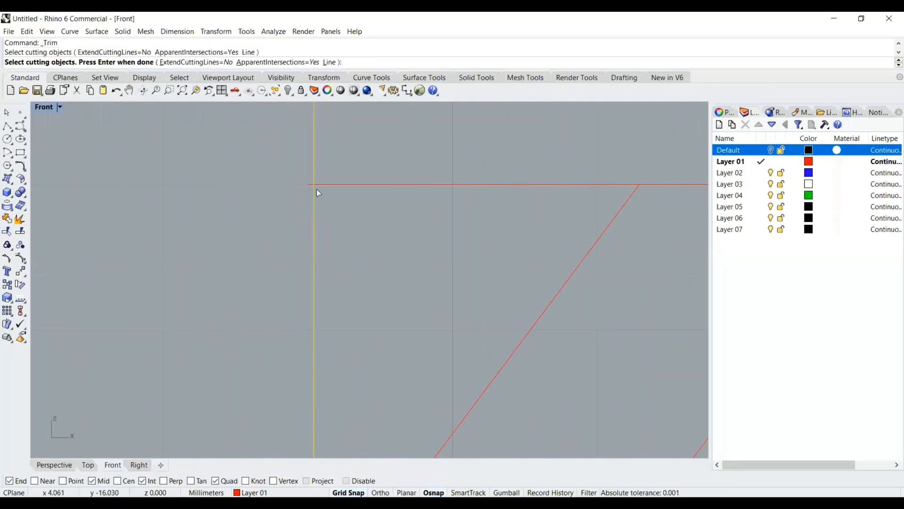
{"action": "key", "text": "Return"}
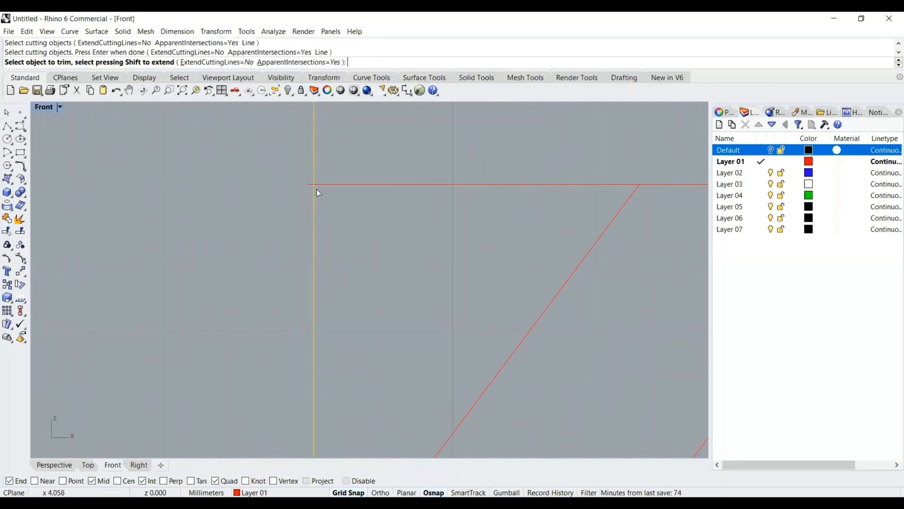
{"action": "left_click", "coordinate": [310, 184]}
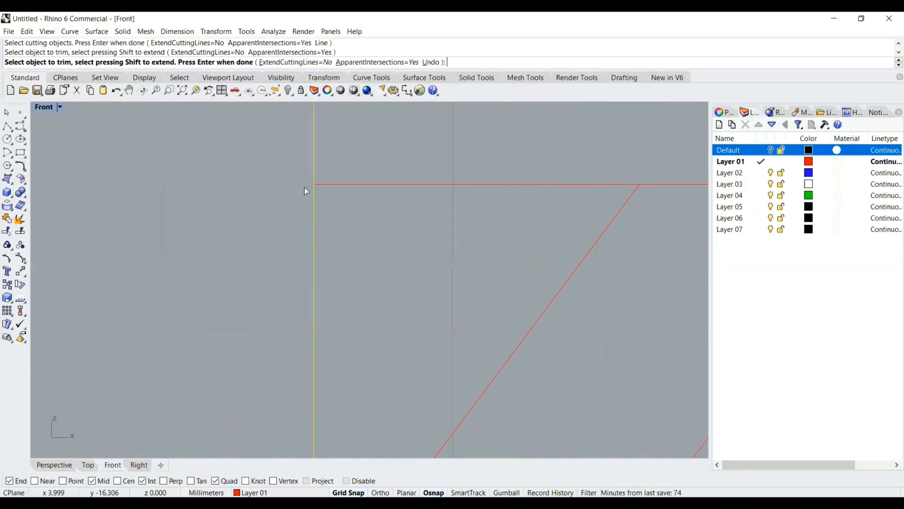
{"action": "key", "text": "Return"}
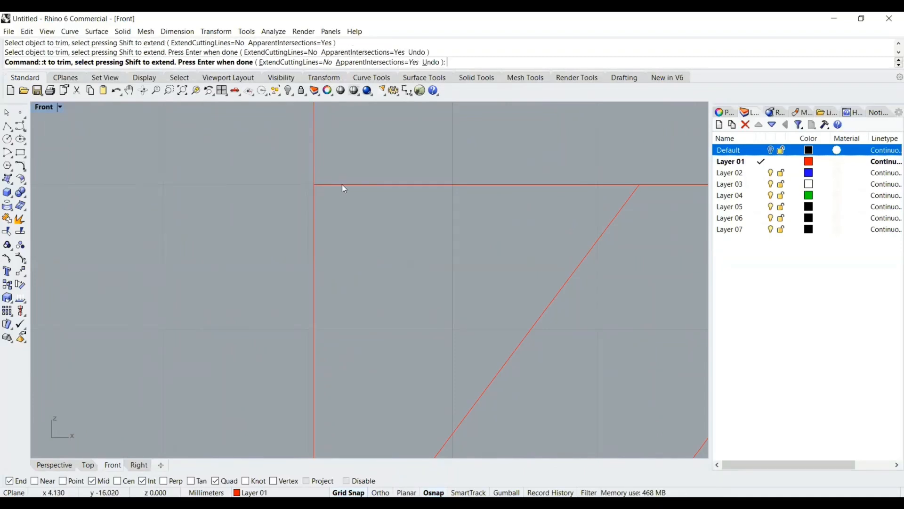
Mirror the polyline about the vertical line through its top end, keeping a copy
{"action": "scroll", "coordinate": [358, 179], "scroll_direction": "down", "scroll_amount": 3}
{"action": "left_click", "coordinate": [381, 183]}
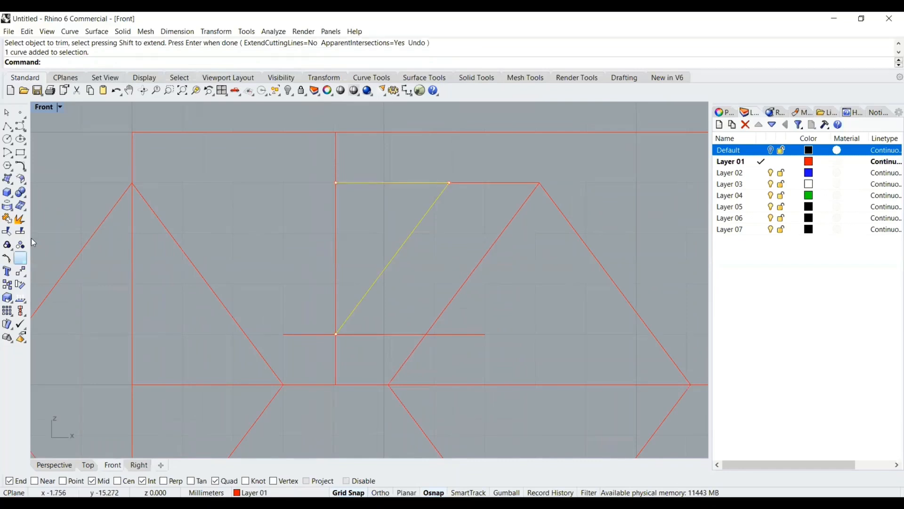
{"action": "left_click", "coordinate": [21, 274]}
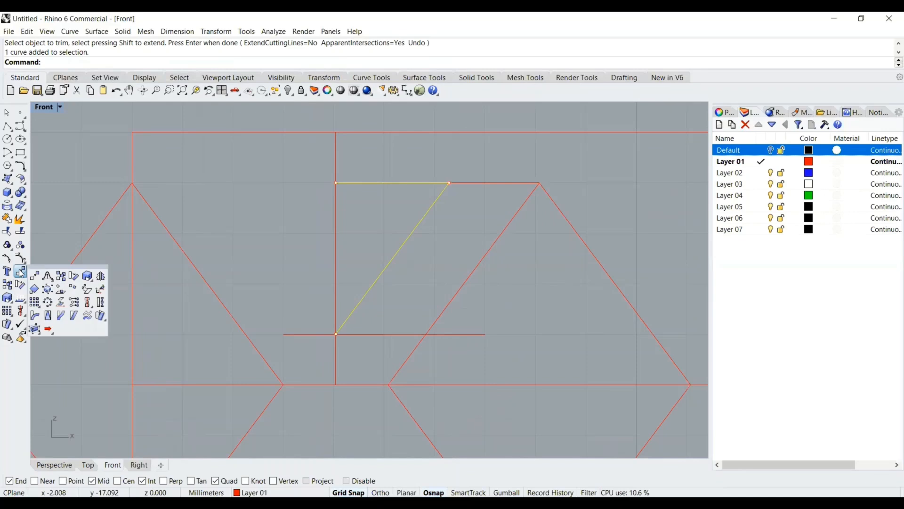
{"action": "left_click", "coordinate": [100, 276]}
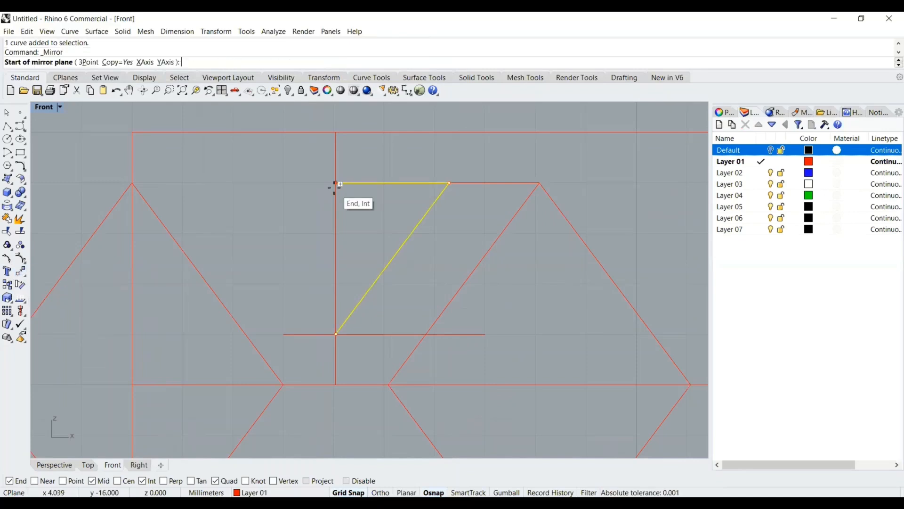
{"action": "left_click", "coordinate": [335, 183]}
{"action": "key", "text": "F8"}
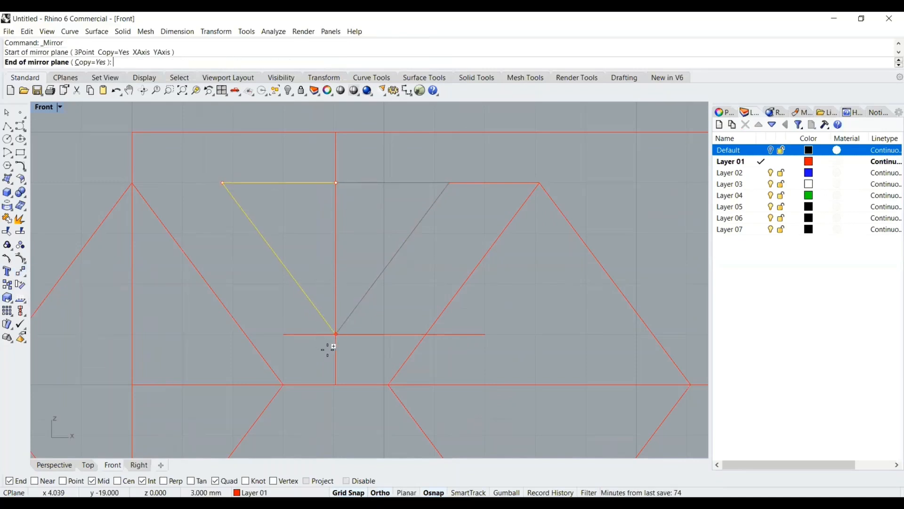
{"action": "left_click", "coordinate": [329, 353]}
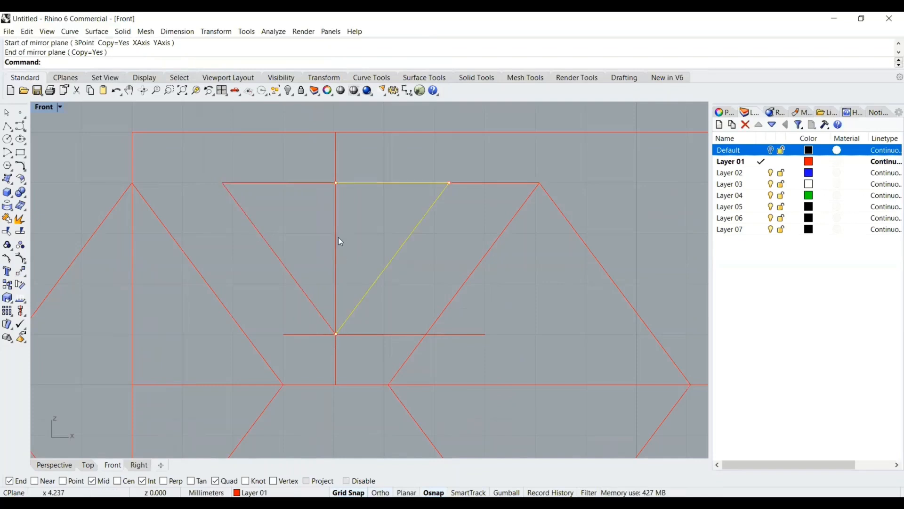
Join the polyline and its mirrored copy into one closed inverted triangle
{"action": "scroll", "coordinate": [507, 201], "scroll_direction": "down", "scroll_amount": 5}
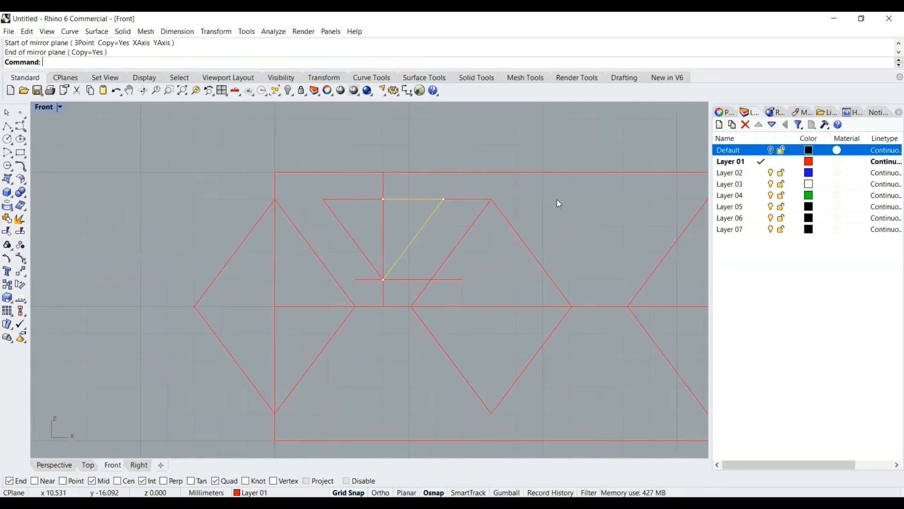
{"action": "right_click_drag", "start_coordinate": [459, 190], "coordinate": [351, 184]}
{"action": "scroll", "coordinate": [416, 200], "scroll_direction": "down", "scroll_amount": 3}
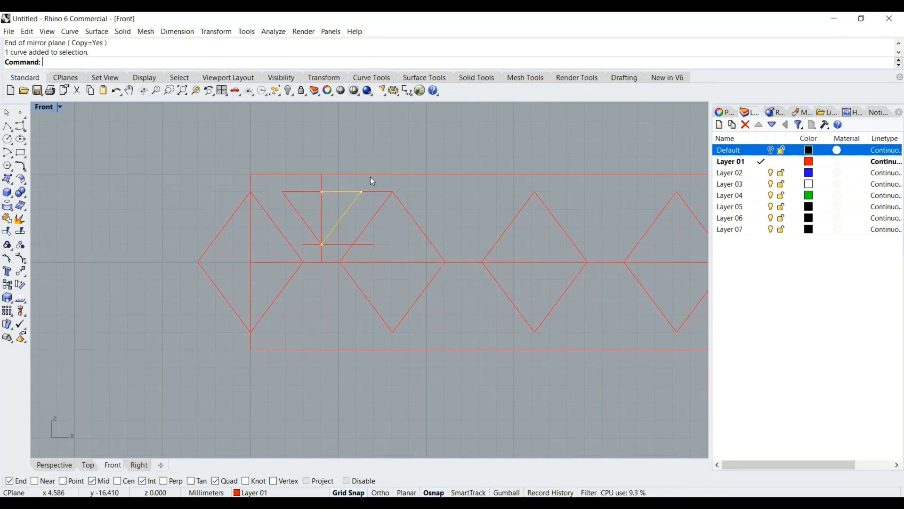
{"action": "left_click", "coordinate": [303, 192]}
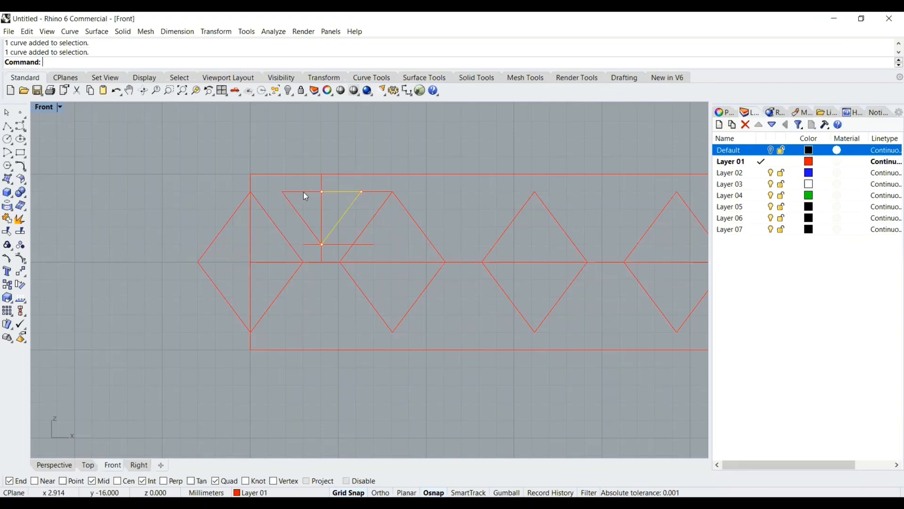
{"action": "left_click", "coordinate": [7, 219]}
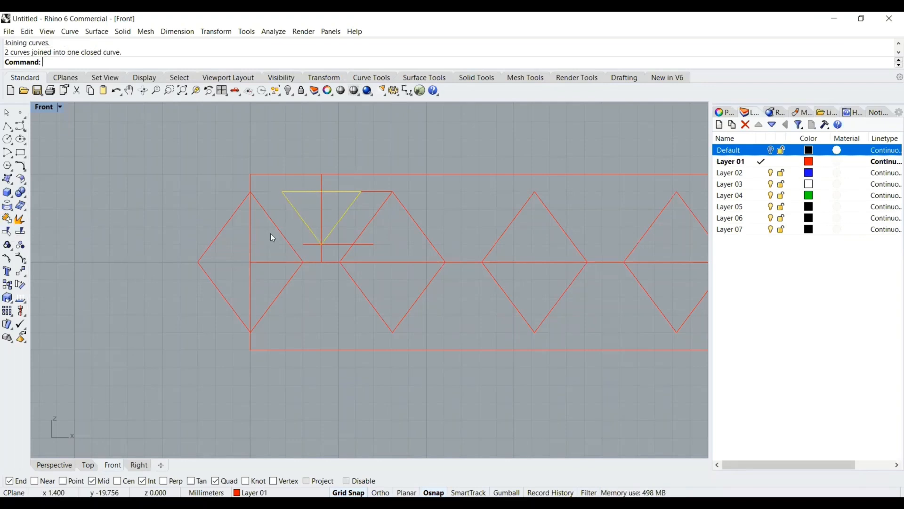
Mirror the triangle about the band's horizontal centre line to make a copy below
{"action": "left_click", "coordinate": [20, 273]}
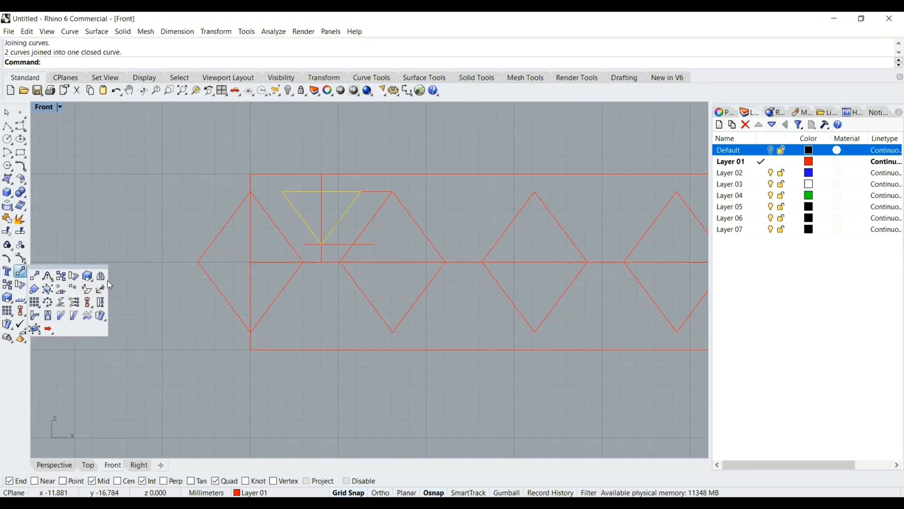
{"action": "left_click", "coordinate": [101, 276]}
{"action": "left_click", "coordinate": [250, 262]}
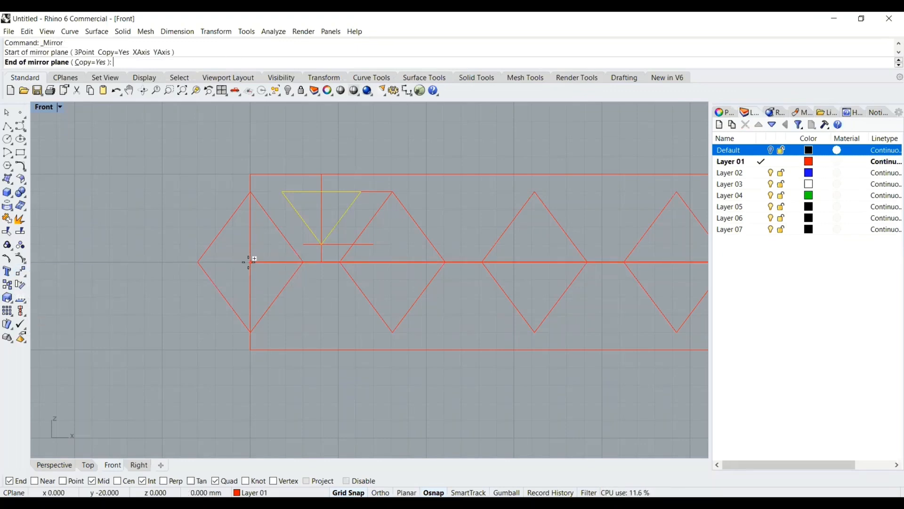
{"action": "key", "text": "F8"}
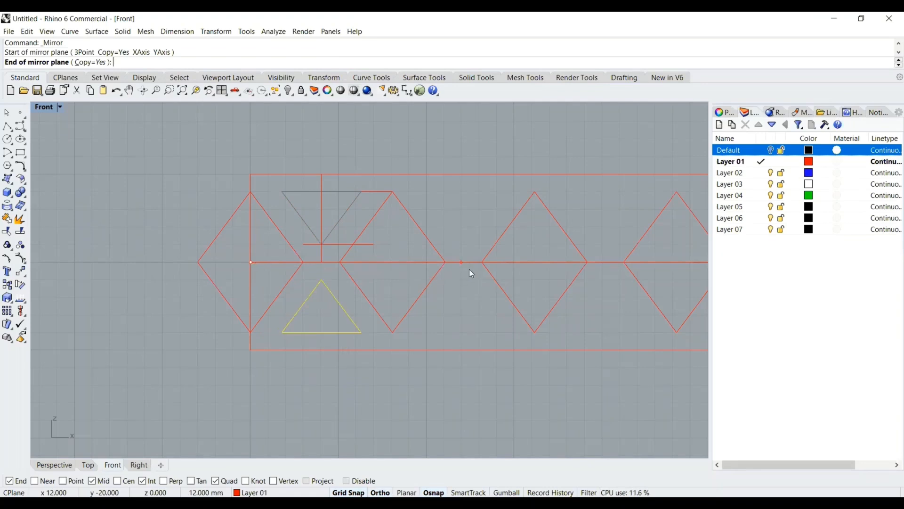
{"action": "left_click", "coordinate": [471, 273]}
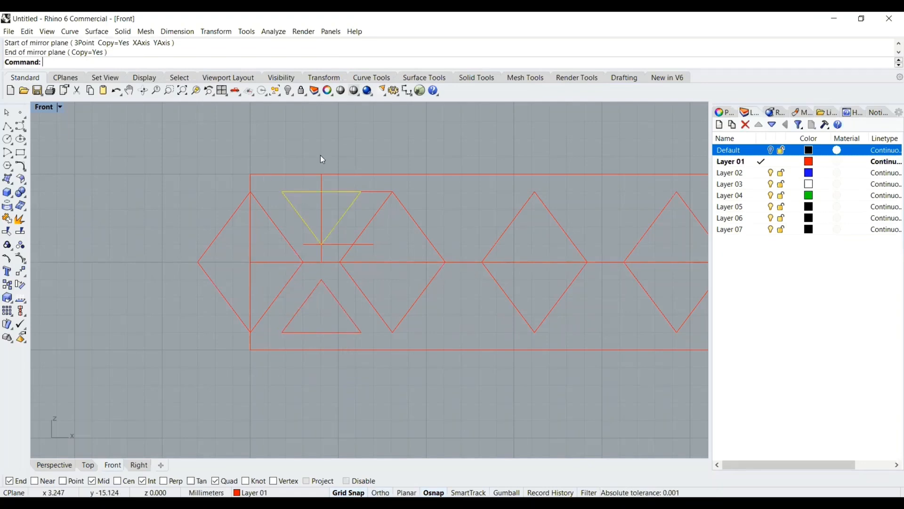
Mirror both triangles about the vertical axis through the second diamond's top vertex
{"action": "left_click", "coordinate": [306, 142]}
{"action": "left_click", "coordinate": [297, 191]}
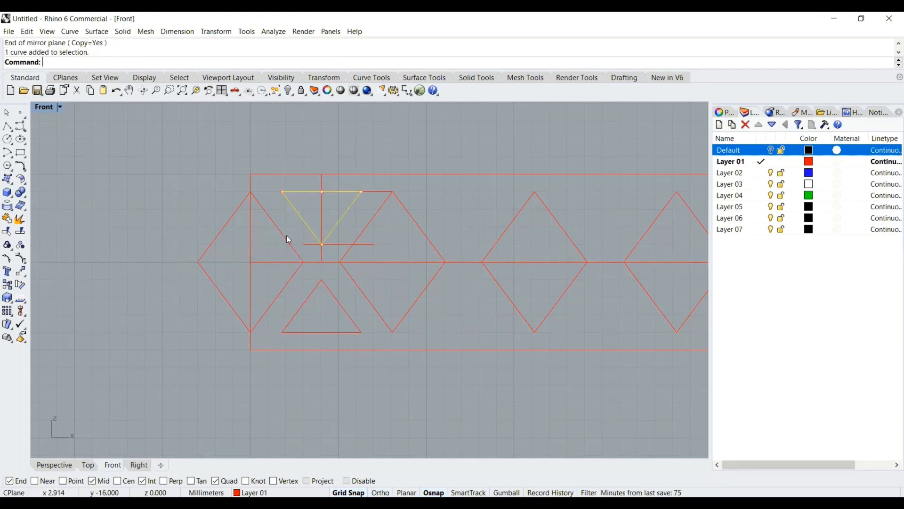
{"action": "left_click", "coordinate": [306, 298]}
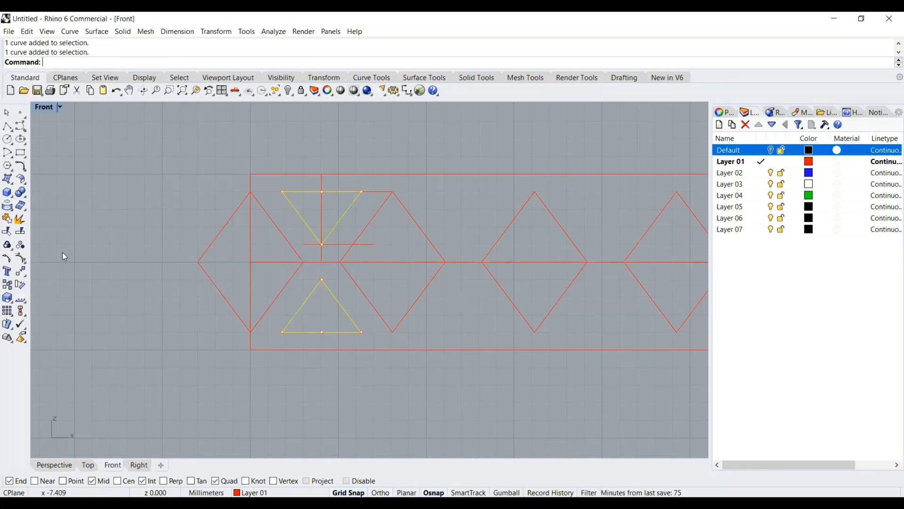
{"action": "left_click", "coordinate": [25, 273]}
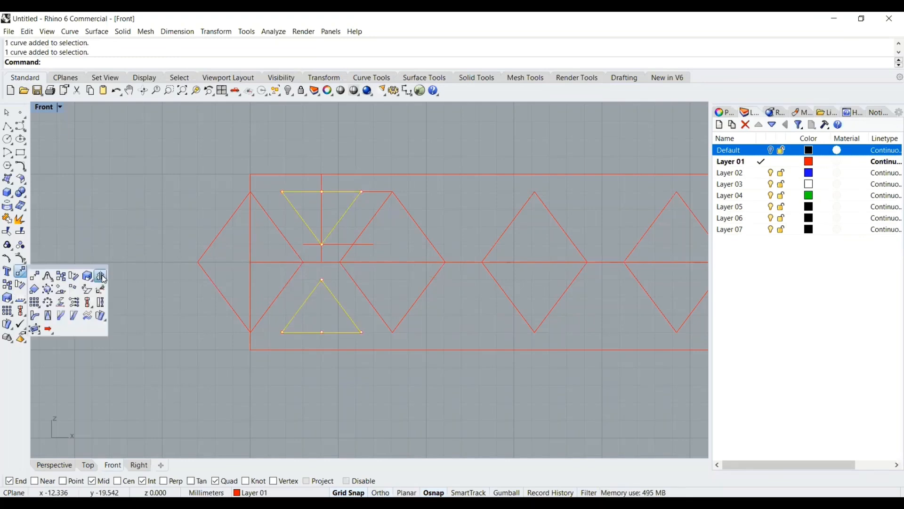
{"action": "left_click", "coordinate": [102, 278]}
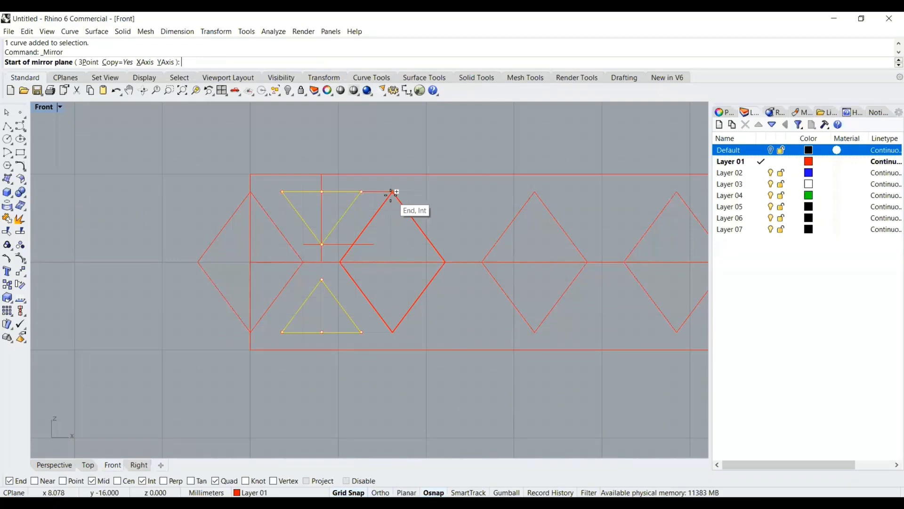
{"action": "left_click", "coordinate": [392, 192]}
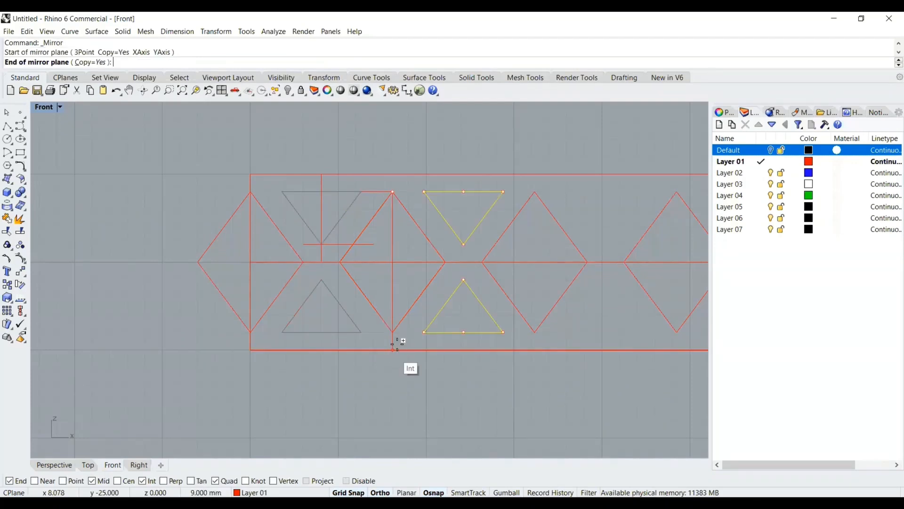
{"action": "left_click", "coordinate": [392, 338]}
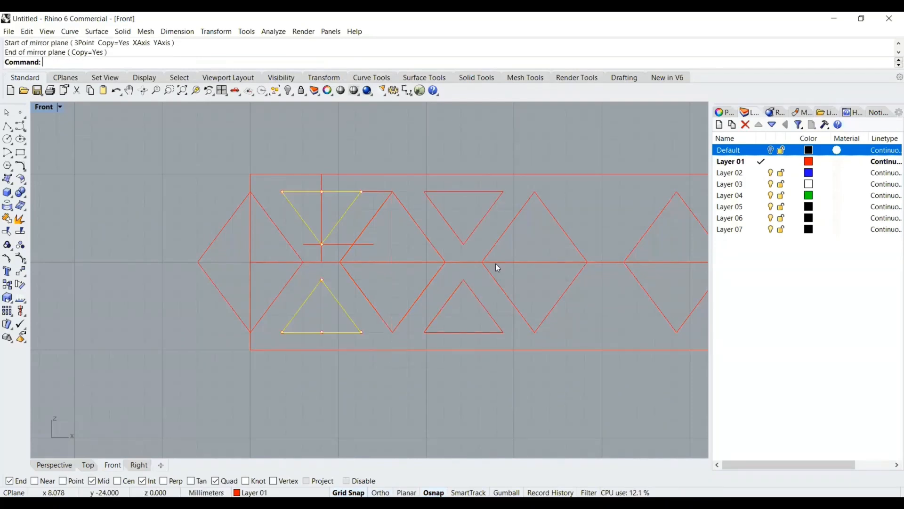
Mirror the new triangle pair about the vertical axis through the next diamond's top vertex
{"action": "left_click", "coordinate": [480, 192]}
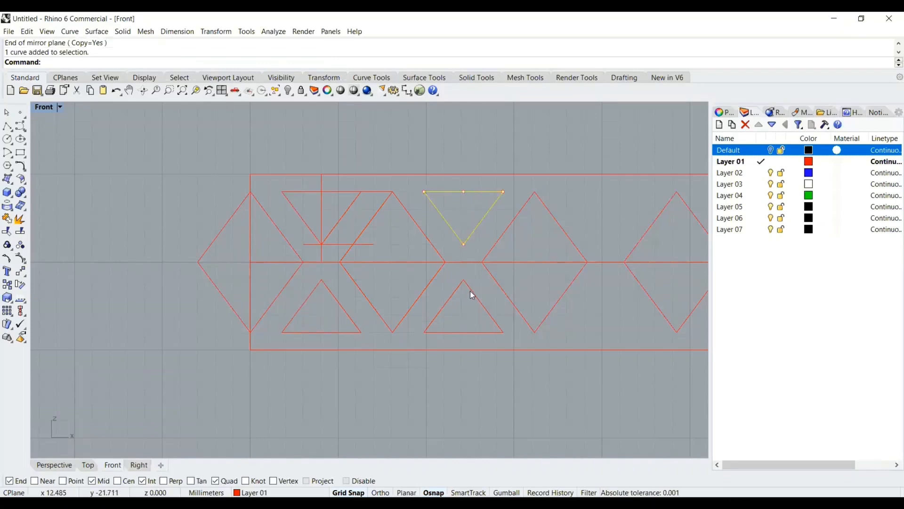
{"action": "left_click", "coordinate": [470, 290]}
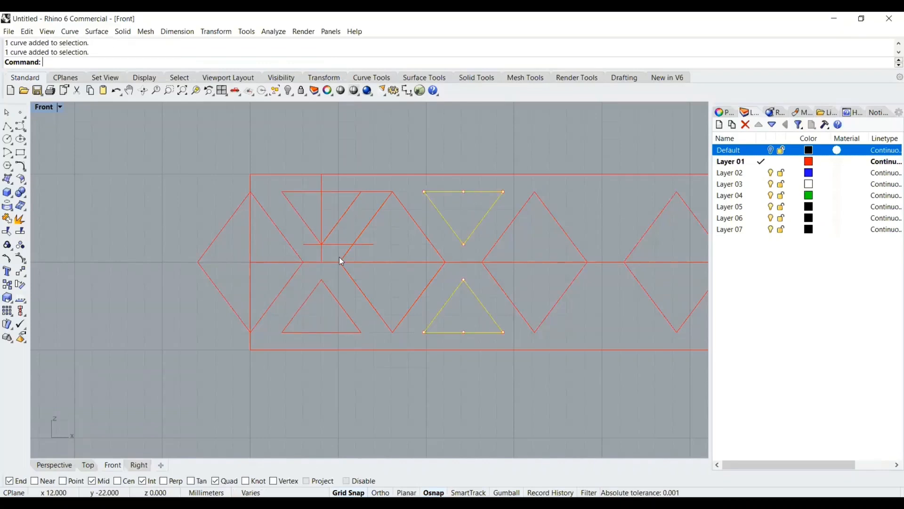
{"action": "left_click", "coordinate": [23, 273]}
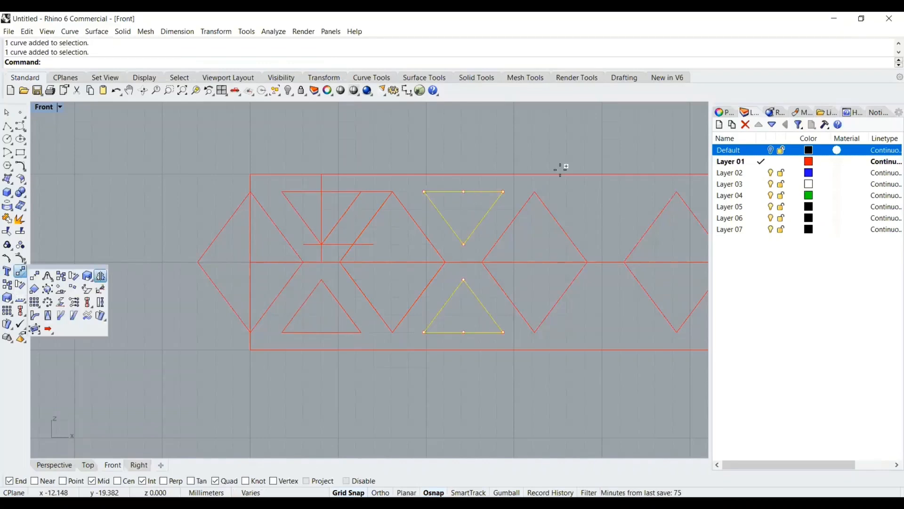
{"action": "scroll", "coordinate": [583, 159], "scroll_direction": "down", "scroll_amount": 4}
{"action": "right_click_drag", "start_coordinate": [588, 158], "coordinate": [336, 144]}
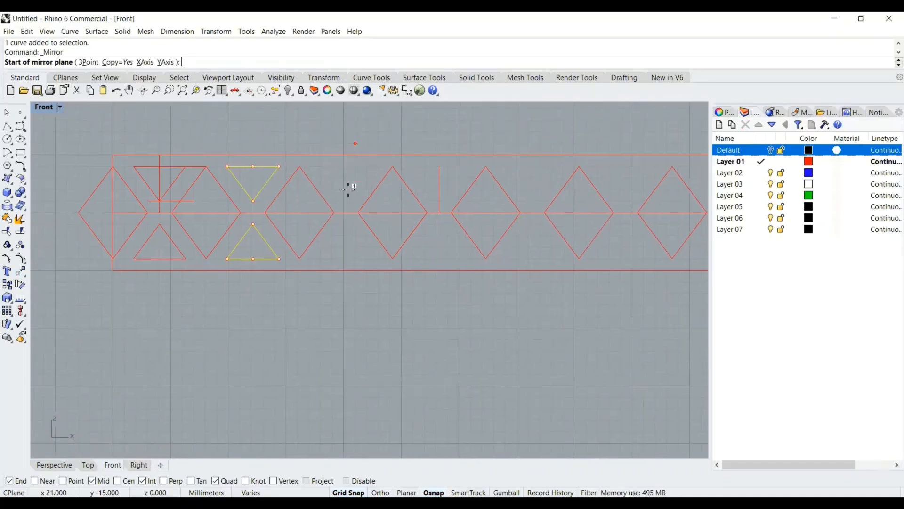
{"action": "left_click", "coordinate": [300, 166]}
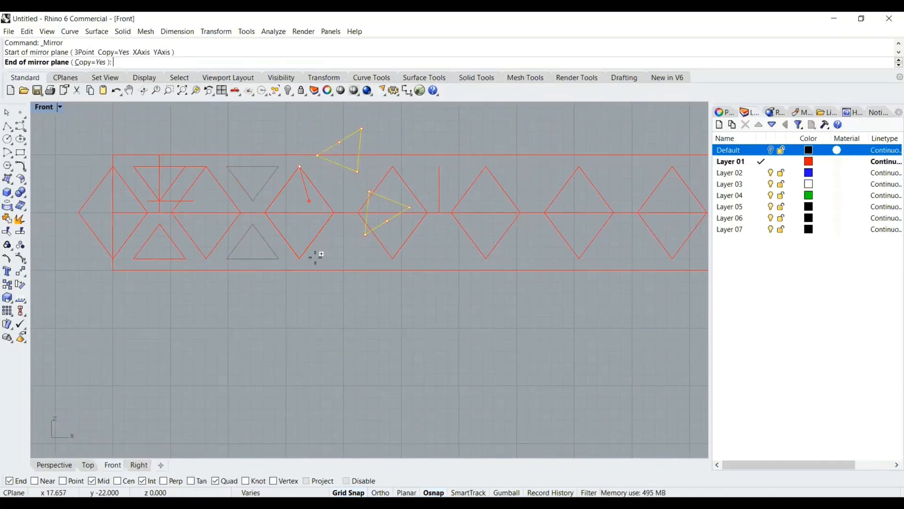
{"action": "left_click", "coordinate": [299, 272]}
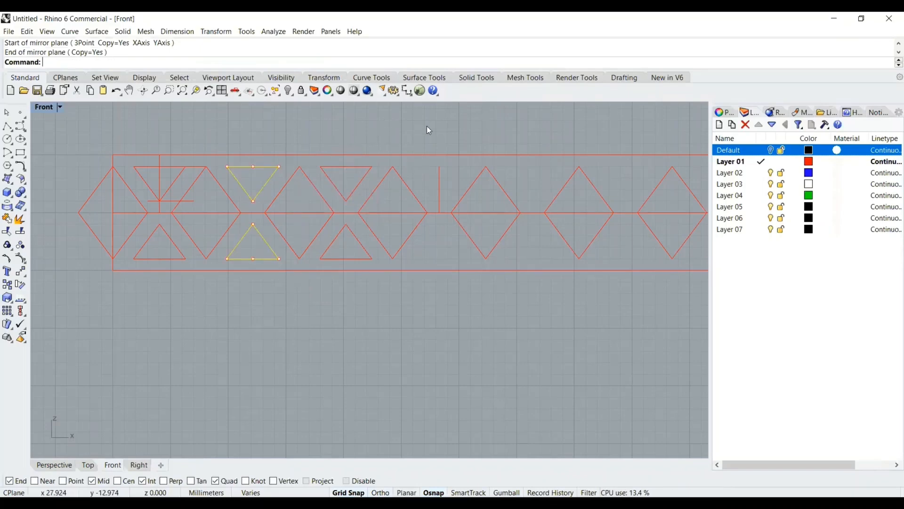
Mirror the newest triangle pair about the vertical axis through the following diamond's top vertex
{"action": "scroll", "coordinate": [423, 126], "scroll_direction": "down", "scroll_amount": 2}
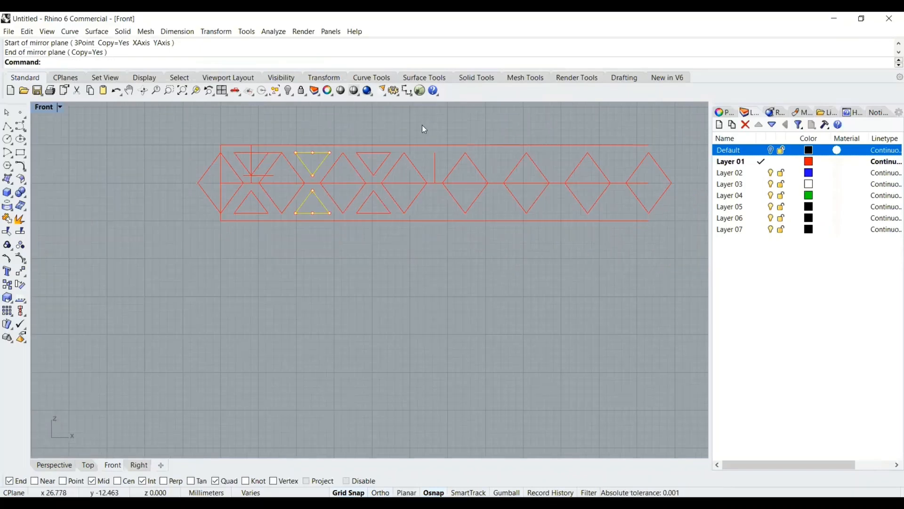
{"action": "left_click", "coordinate": [372, 153]}
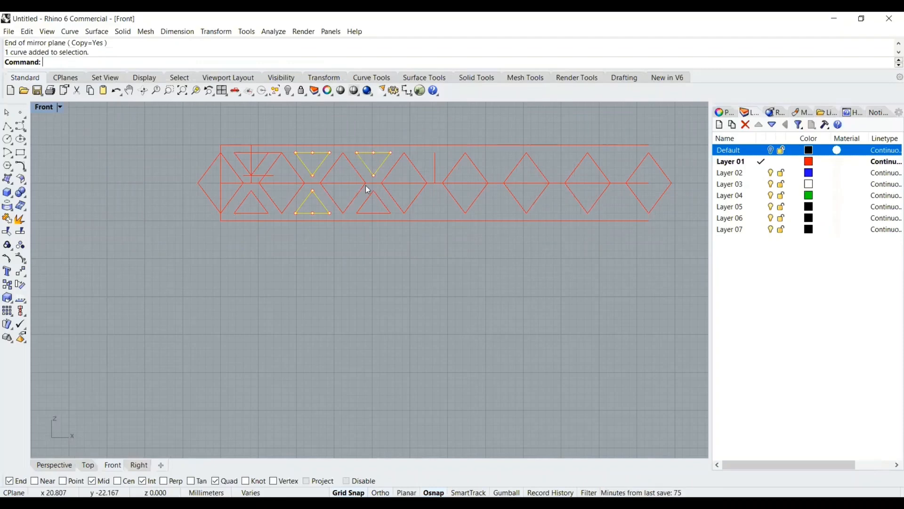
{"action": "left_click", "coordinate": [337, 126]}
{"action": "left_click", "coordinate": [375, 174]}
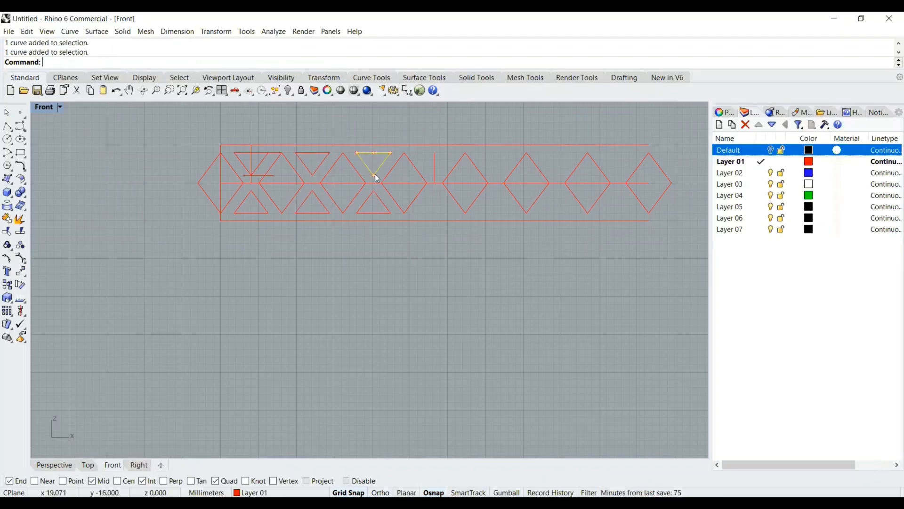
{"action": "left_click", "coordinate": [24, 274]}
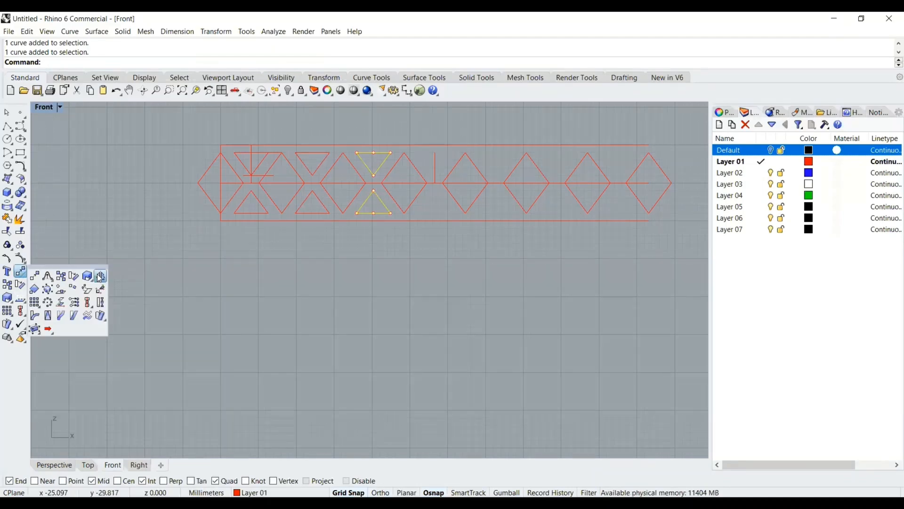
{"action": "left_click", "coordinate": [100, 276]}
{"action": "scroll", "coordinate": [405, 154], "scroll_direction": "up", "scroll_amount": 3}
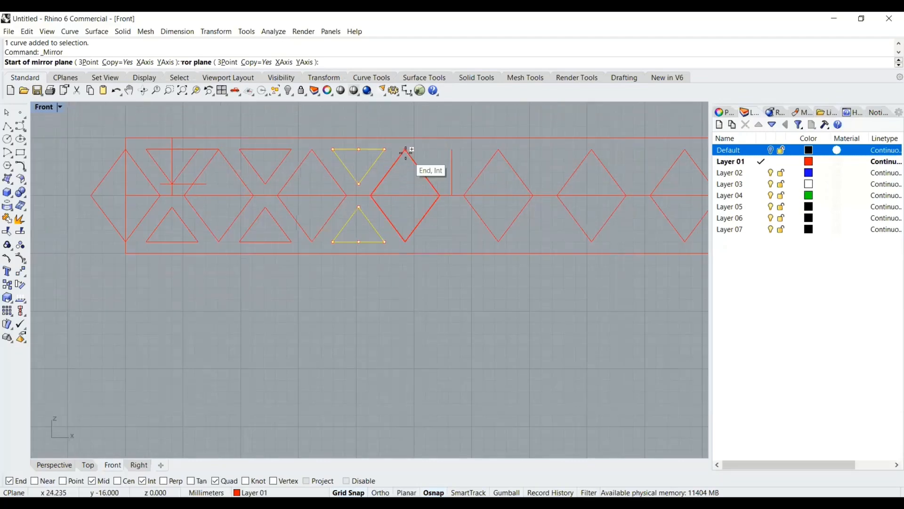
{"action": "left_click", "coordinate": [405, 150]}
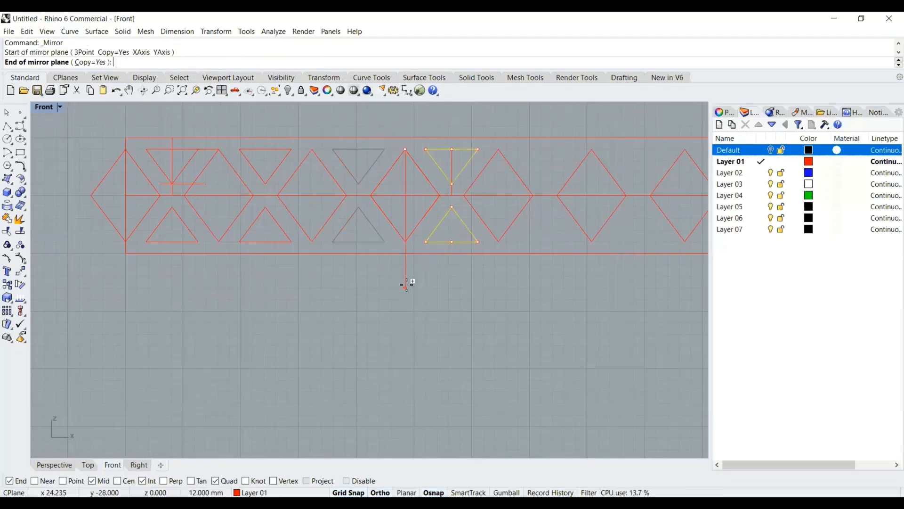
{"action": "left_click", "coordinate": [407, 286]}
Mirror the three left triangle pairs about the vertical line at the band's middle to fill the right half
{"action": "left_click", "coordinate": [433, 109]}
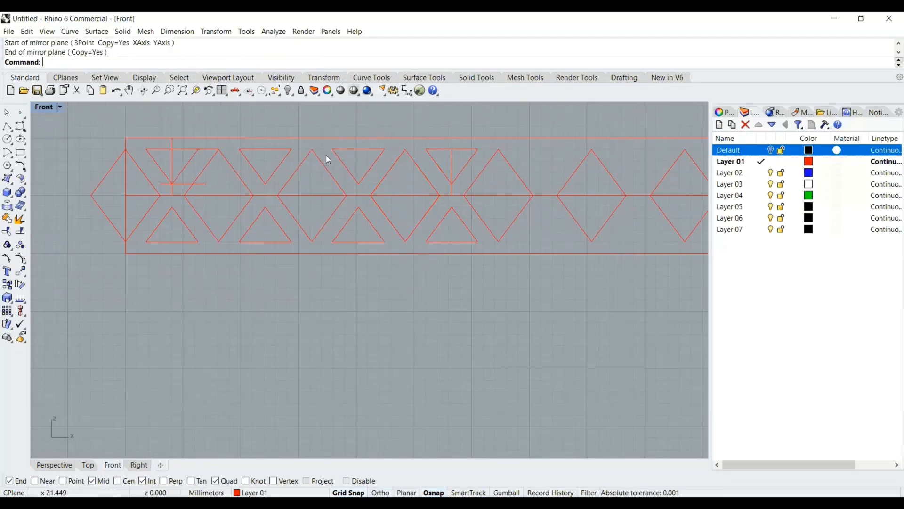
{"action": "left_click", "coordinate": [187, 159]}
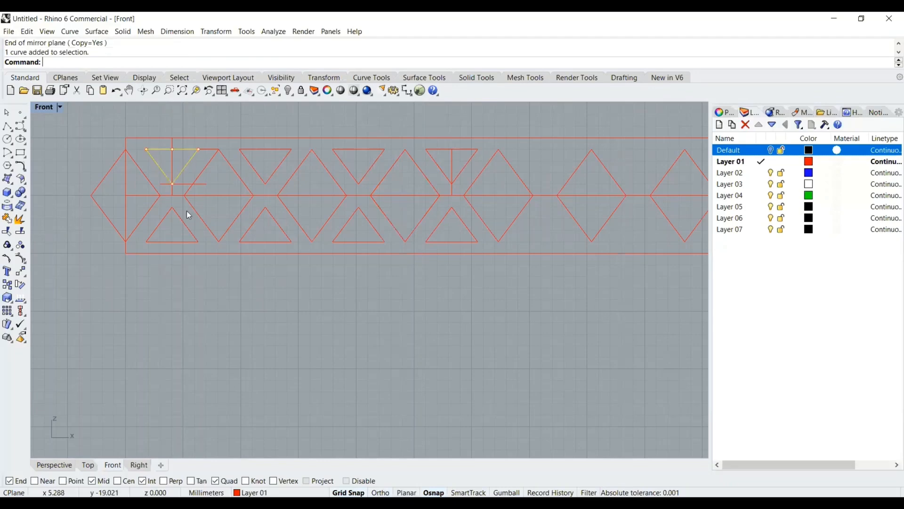
{"action": "left_click", "coordinate": [185, 224], "text": "shift"}
{"action": "left_click", "coordinate": [253, 172], "text": "shift"}
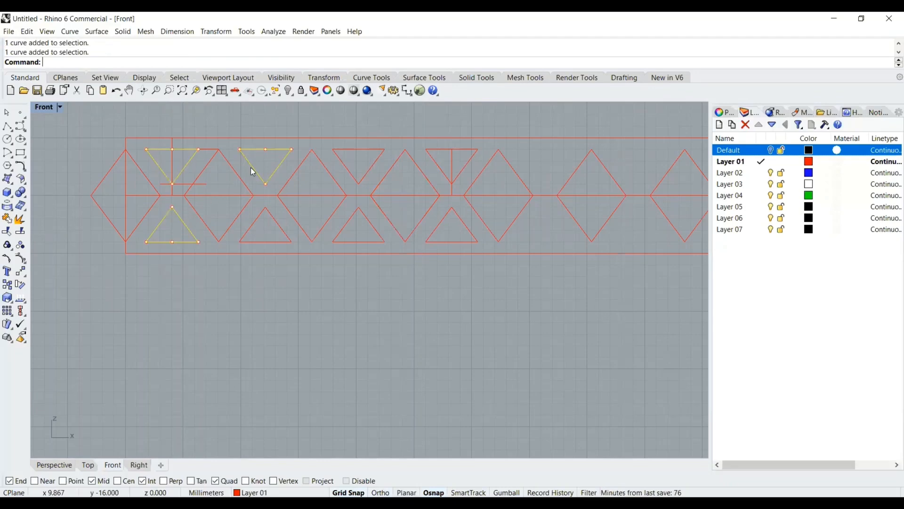
{"action": "left_click", "coordinate": [283, 230], "text": "shift"}
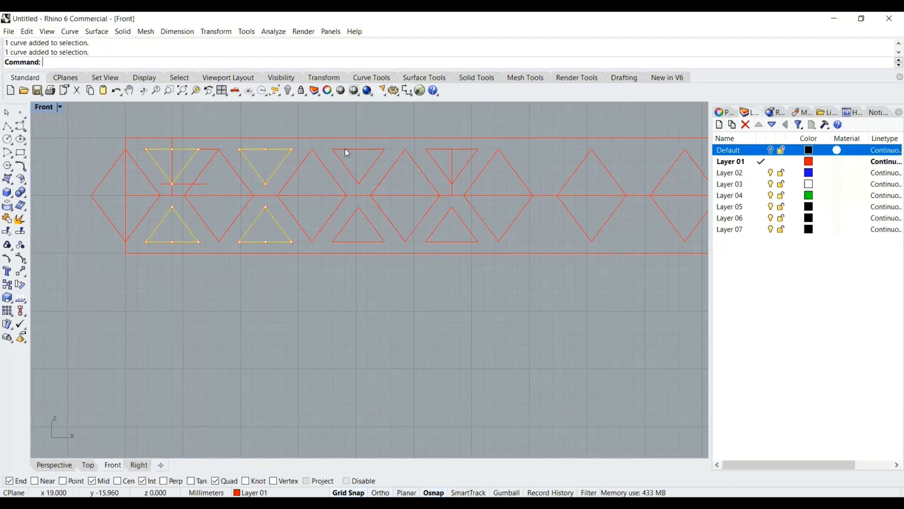
{"action": "left_click", "coordinate": [346, 149], "text": "shift"}
{"action": "scroll", "coordinate": [518, 120], "scroll_direction": "down", "scroll_amount": 4}
{"action": "scroll", "coordinate": [504, 132], "scroll_direction": "up", "scroll_amount": 2}
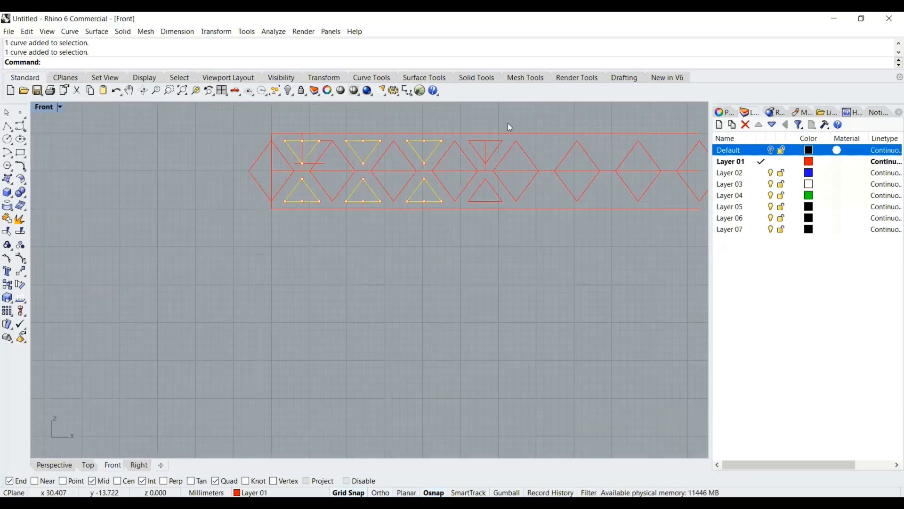
{"action": "right_click_drag", "start_coordinate": [435, 154], "coordinate": [376, 162]}
{"action": "scroll", "coordinate": [358, 181], "scroll_direction": "up", "scroll_amount": 1}
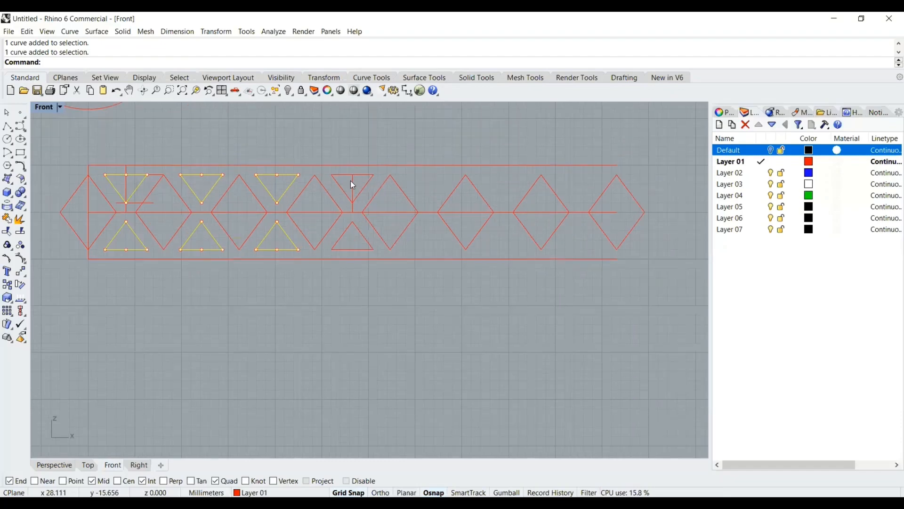
{"action": "left_click", "coordinate": [20, 272]}
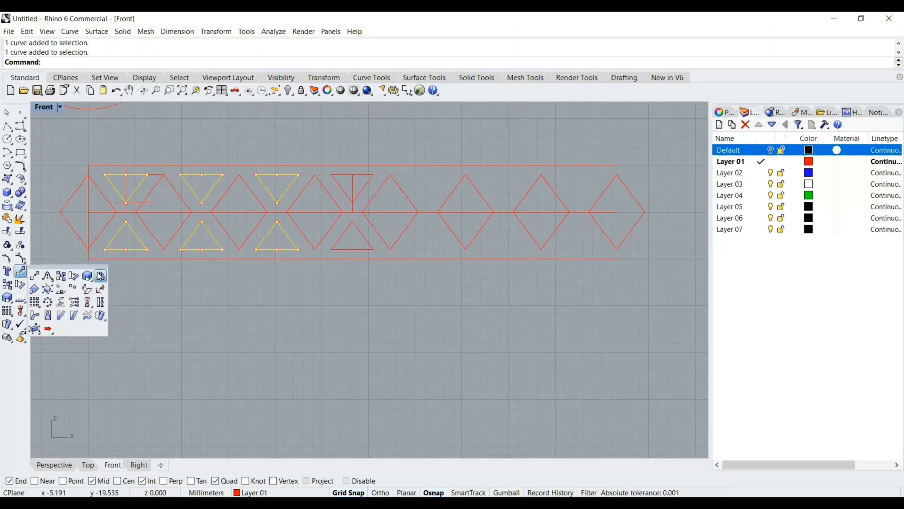
{"action": "left_click", "coordinate": [100, 275]}
{"action": "scroll", "coordinate": [353, 178], "scroll_direction": "up", "scroll_amount": 3}
{"action": "left_click", "coordinate": [356, 169]}
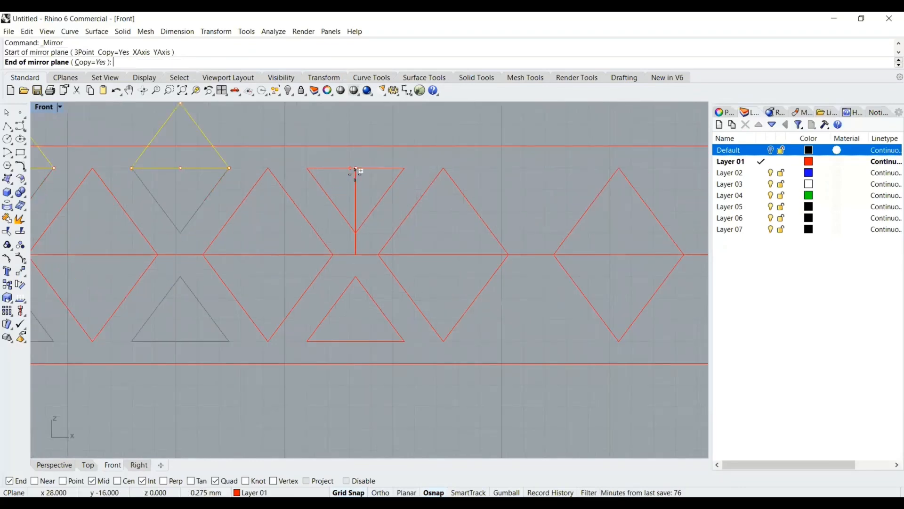
{"action": "key", "text": "shift"}
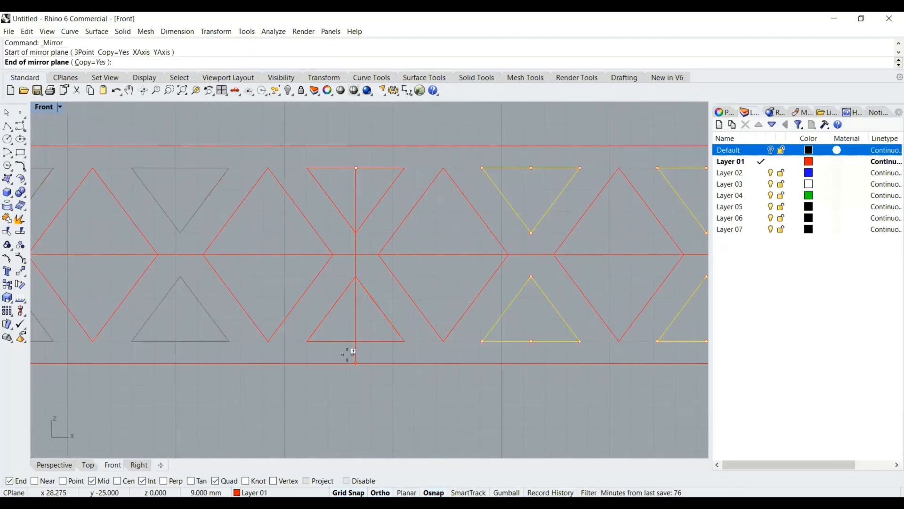
{"action": "scroll", "coordinate": [353, 352], "scroll_direction": "down", "scroll_amount": 5}
{"action": "scroll", "coordinate": [354, 365], "scroll_direction": "up", "scroll_amount": 3}
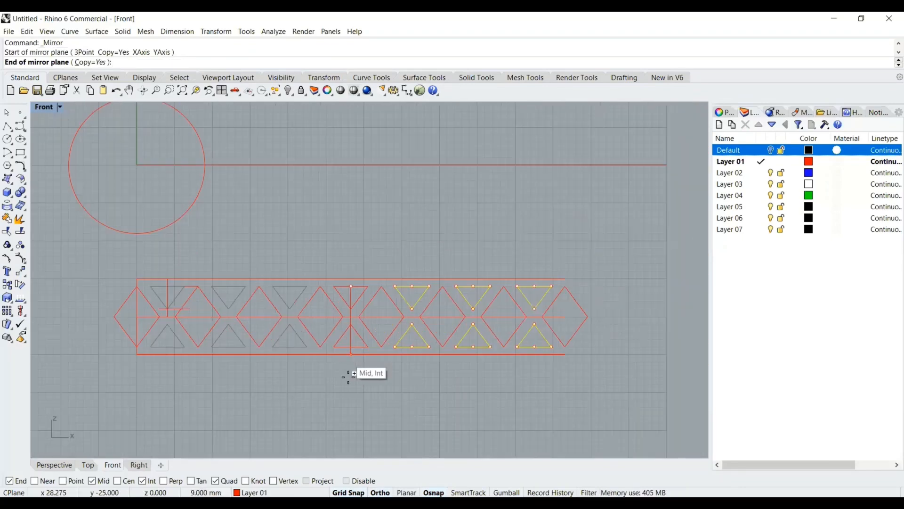
{"action": "left_click", "coordinate": [350, 379]}
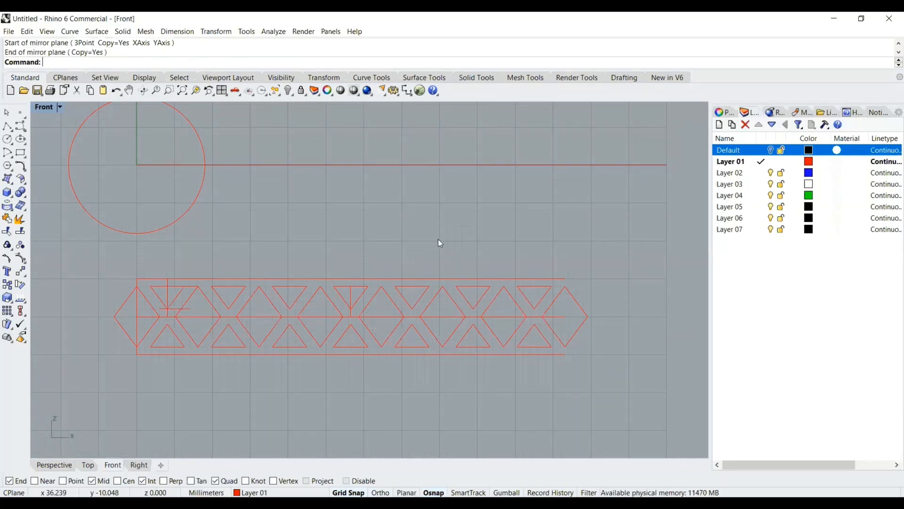
Delete the leftover short vertical and horizontal construction lines near the band's left end
{"action": "right_click_drag", "start_coordinate": [449, 216], "coordinate": [479, 148]}
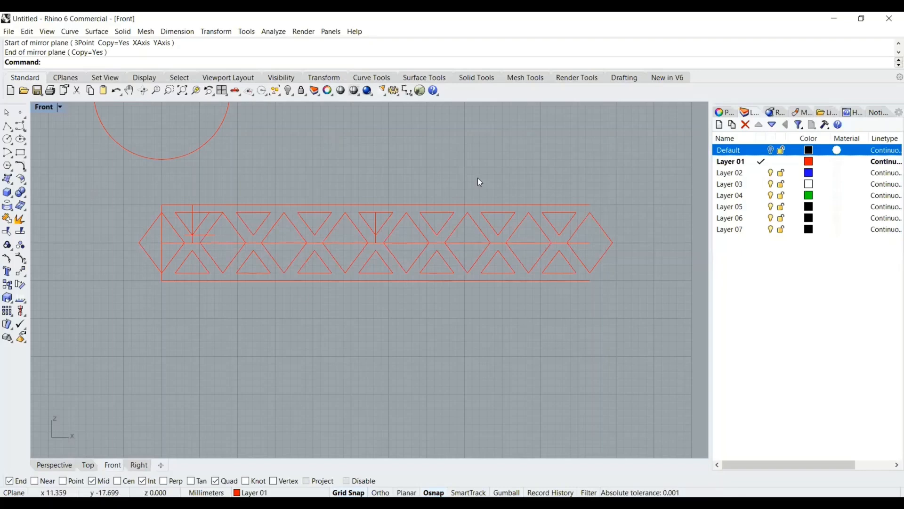
{"action": "scroll", "coordinate": [213, 214], "scroll_direction": "up", "scroll_amount": 1}
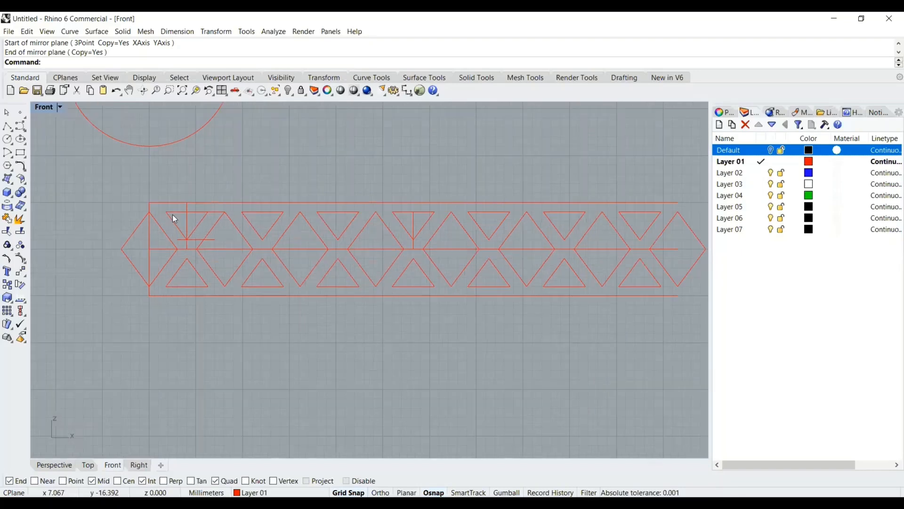
{"action": "left_click", "coordinate": [187, 220]}
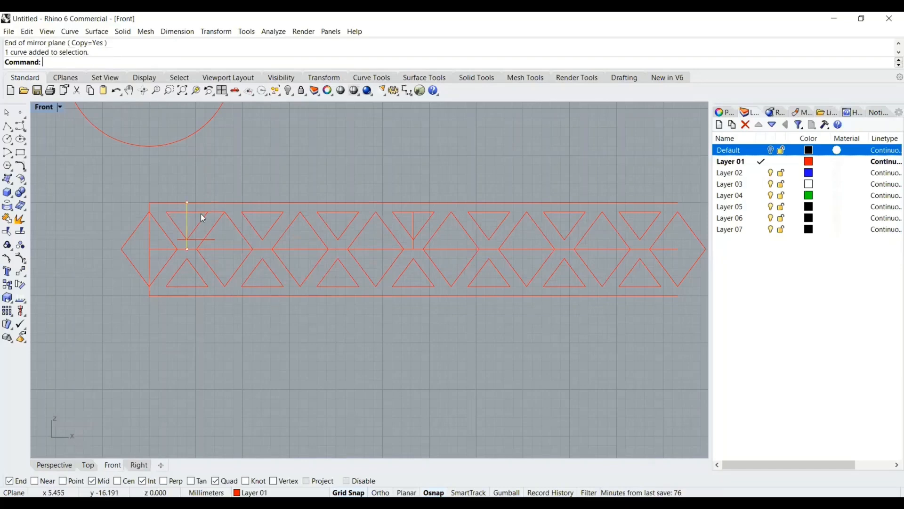
{"action": "key", "text": "Delete"}
{"action": "left_click", "coordinate": [194, 239]}
{"action": "key", "text": "Delete"}
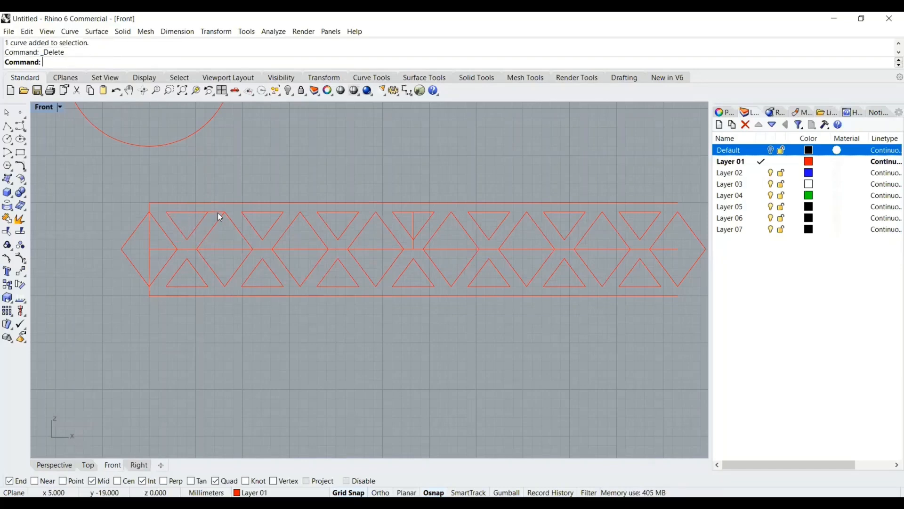
Draw a vertical polyline at the band's right end from the top edge to the bottom edge
{"action": "scroll", "coordinate": [151, 225], "scroll_direction": "down", "scroll_amount": 4}
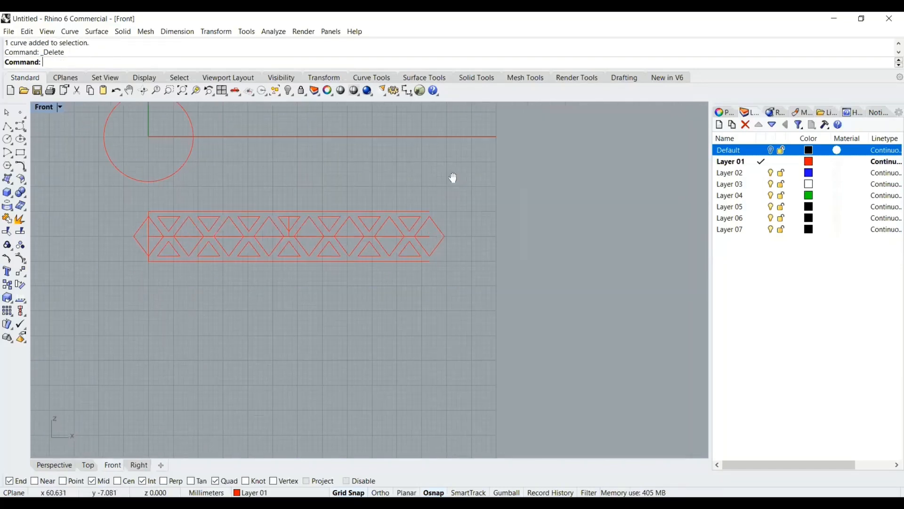
{"action": "scroll", "coordinate": [406, 232], "scroll_direction": "up", "scroll_amount": 2}
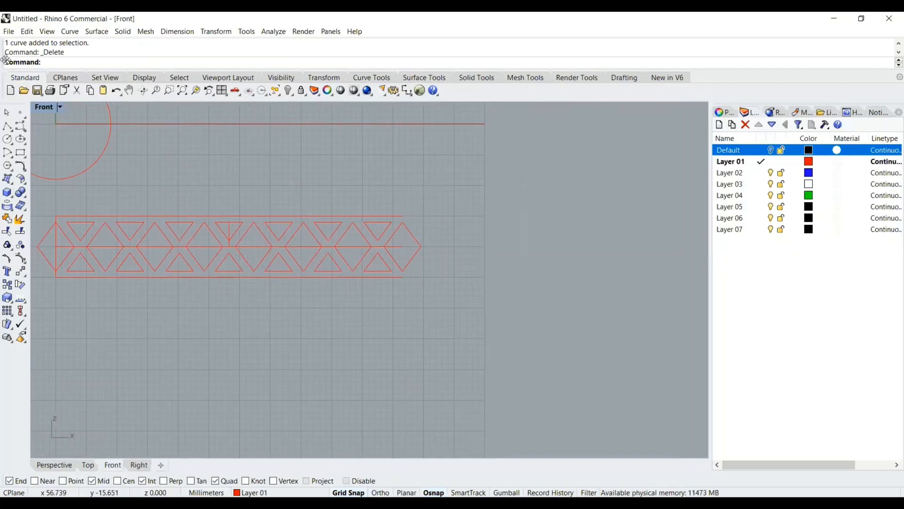
{"action": "left_click", "coordinate": [7, 126]}
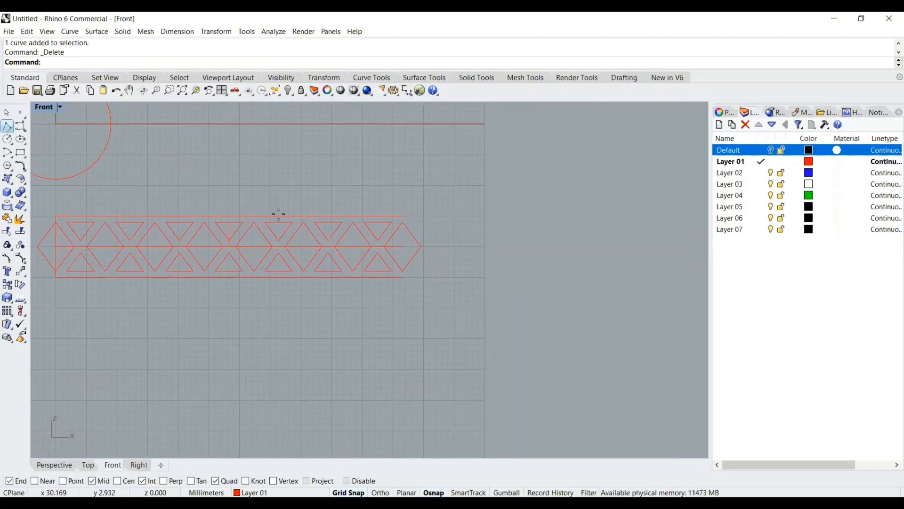
{"action": "left_click", "coordinate": [403, 217]}
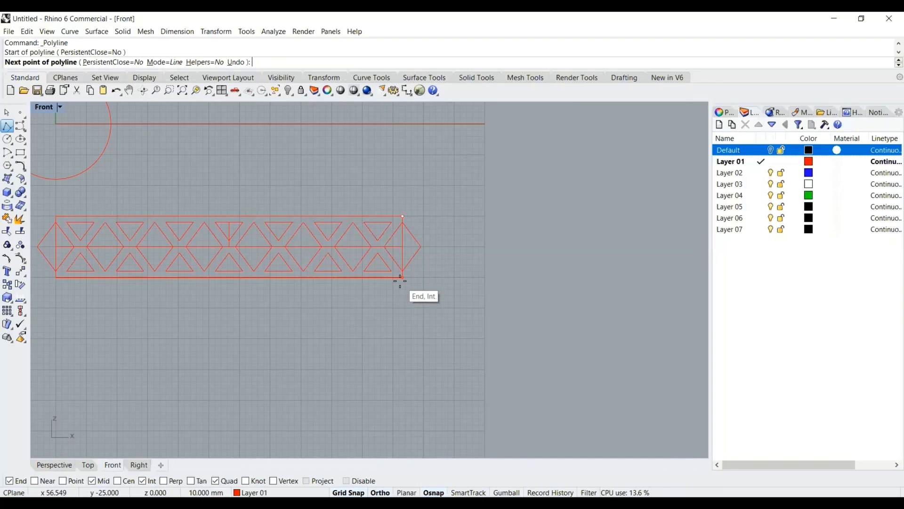
{"action": "left_click", "coordinate": [400, 281]}
{"action": "key", "text": "Return"}
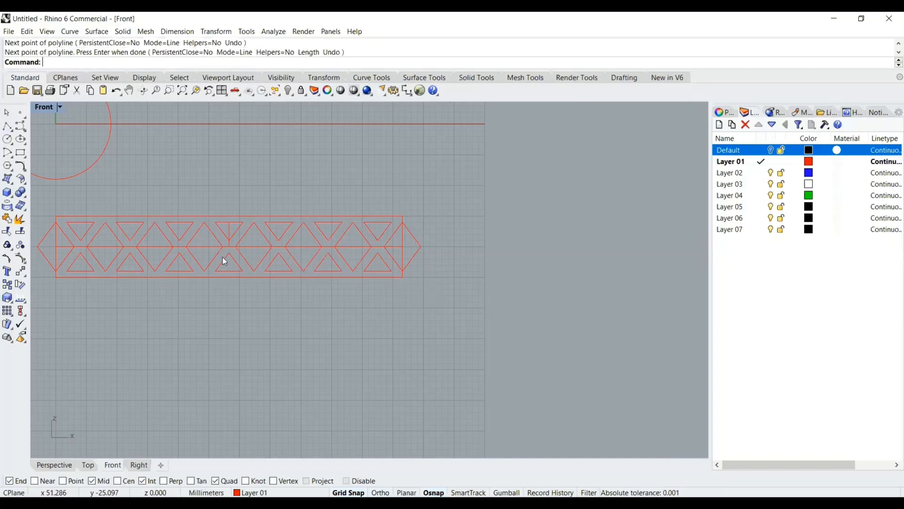
Trim the left diamond's tip that sticks out beyond the band's left edge line
{"action": "scroll", "coordinate": [222, 257], "scroll_direction": "down", "scroll_amount": 5}
{"action": "scroll", "coordinate": [210, 221], "scroll_direction": "up", "scroll_amount": 3}
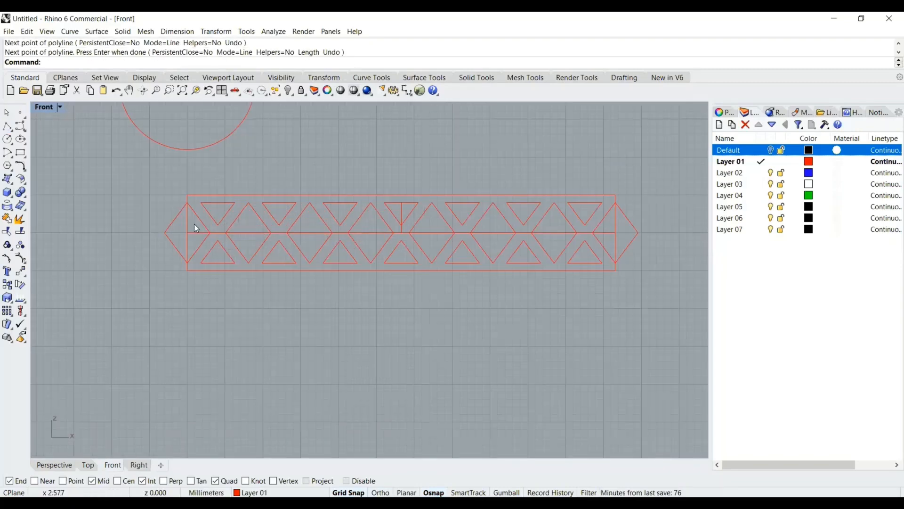
{"action": "left_click", "coordinate": [186, 216]}
{"action": "key", "text": "Escape"}
{"action": "scroll", "coordinate": [248, 169], "scroll_direction": "down", "scroll_amount": 3}
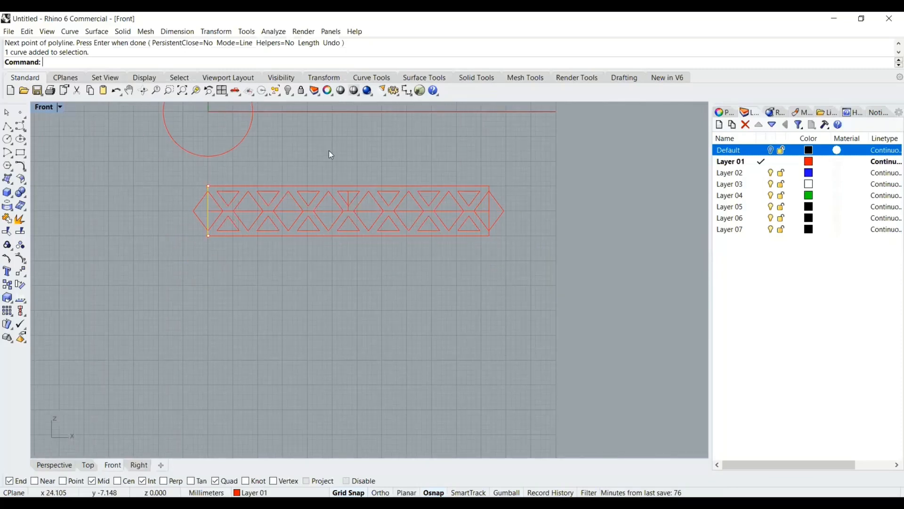
{"action": "scroll", "coordinate": [308, 162], "scroll_direction": "up", "scroll_amount": 3}
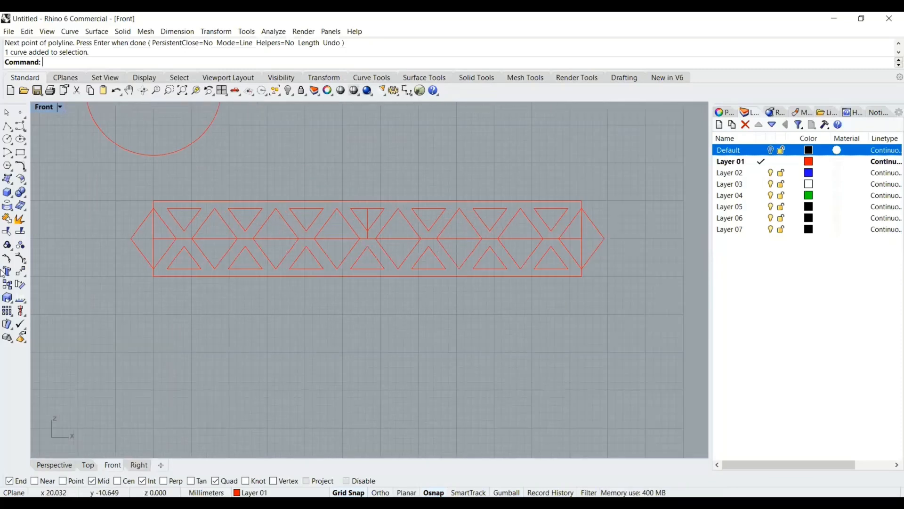
{"action": "left_click", "coordinate": [8, 231]}
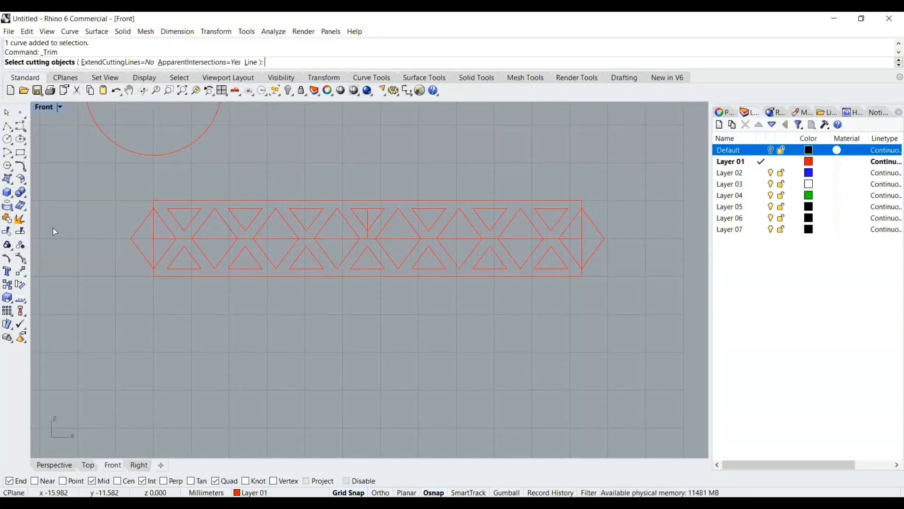
{"action": "left_click", "coordinate": [154, 227]}
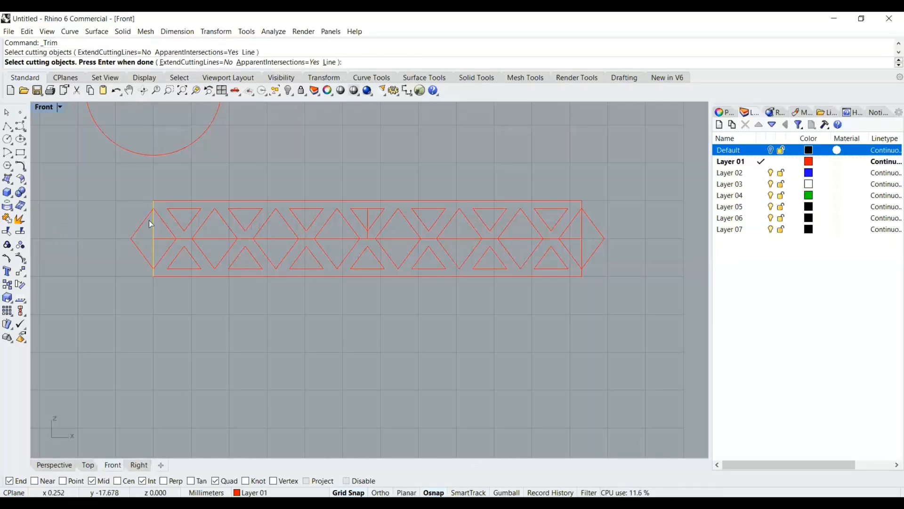
{"action": "key", "text": "Return"}
{"action": "left_click", "coordinate": [144, 219]}
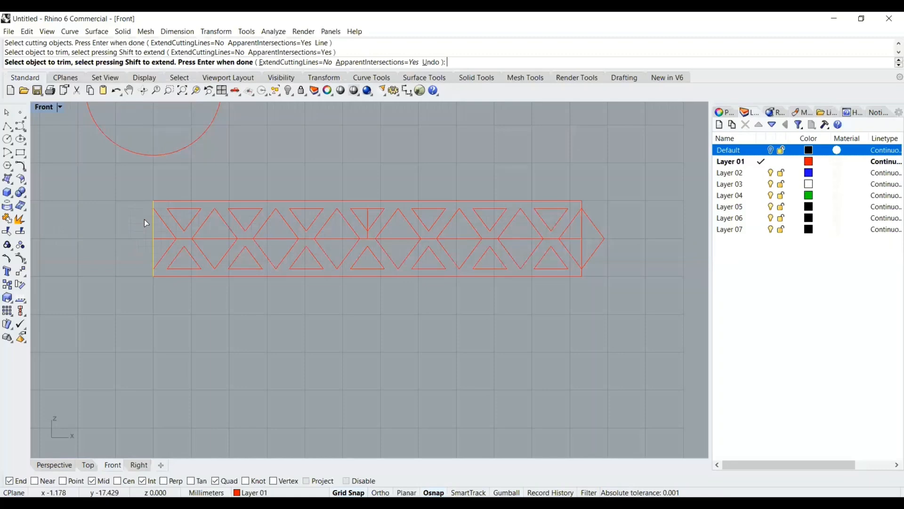
{"action": "key", "text": "Return"}
Trim the right diamond's tip that sticks out beyond the new right edge line
{"action": "right_click_drag", "start_coordinate": [664, 224], "coordinate": [603, 247]}
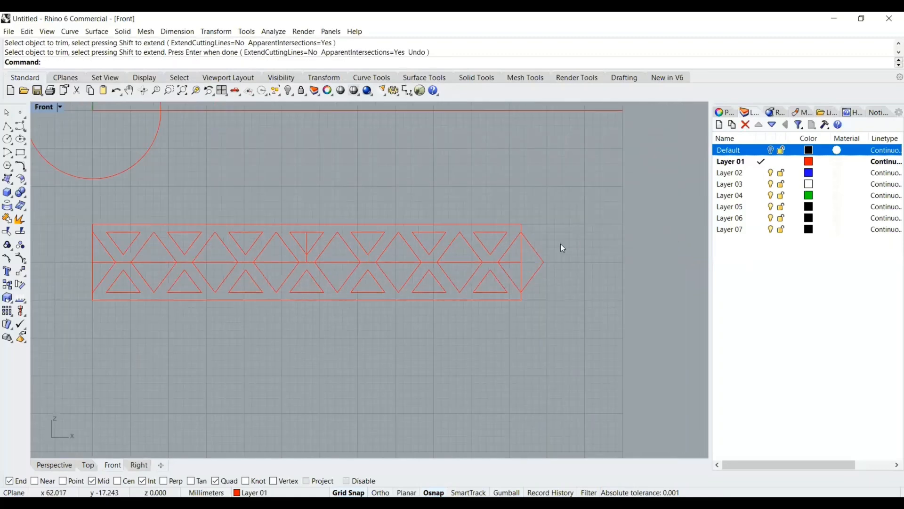
{"action": "key", "text": "Return"}
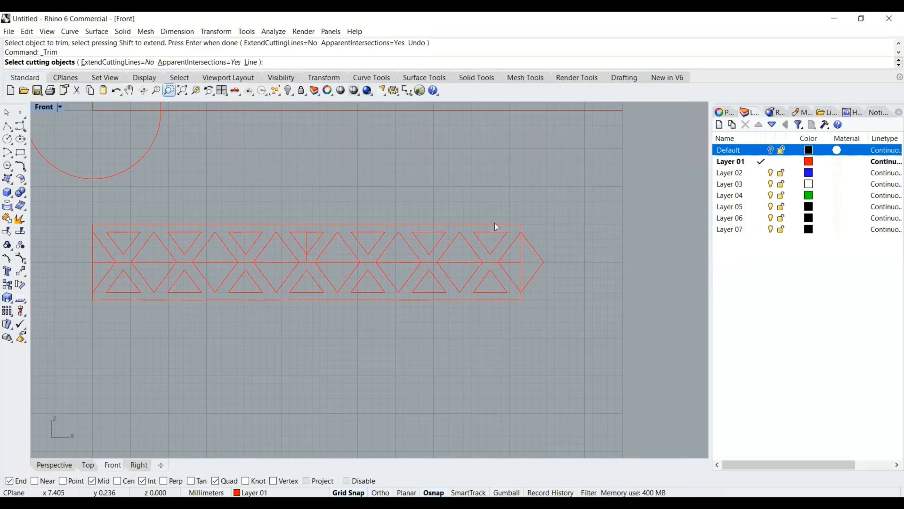
{"action": "left_click", "coordinate": [521, 250]}
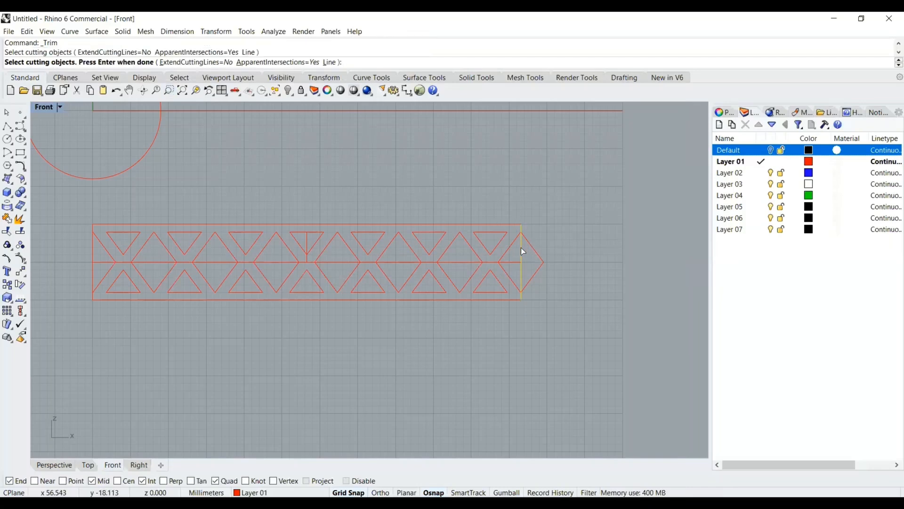
{"action": "key", "text": "Return"}
{"action": "left_click", "coordinate": [532, 245]}
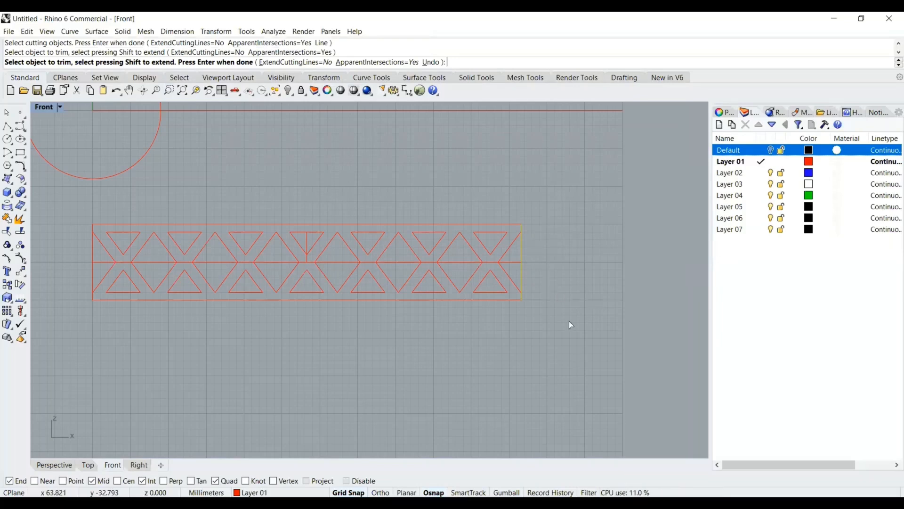
{"action": "key", "text": "Return"}
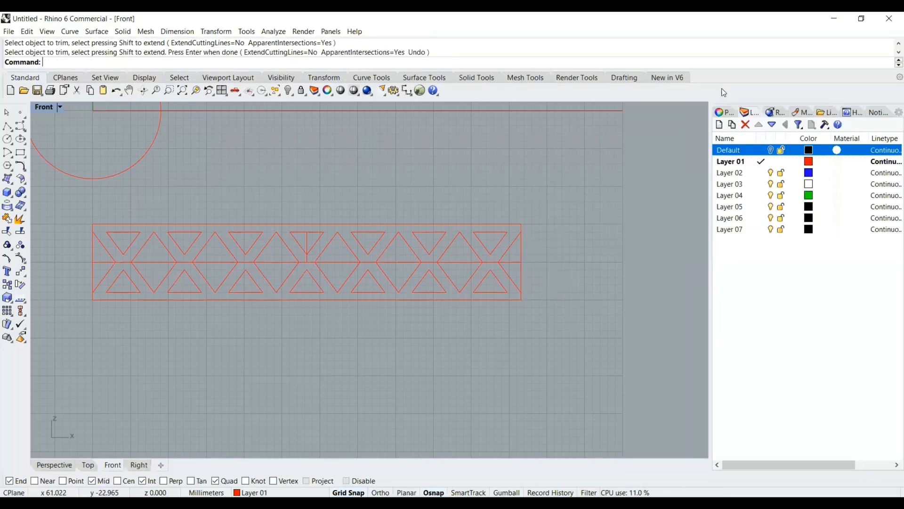
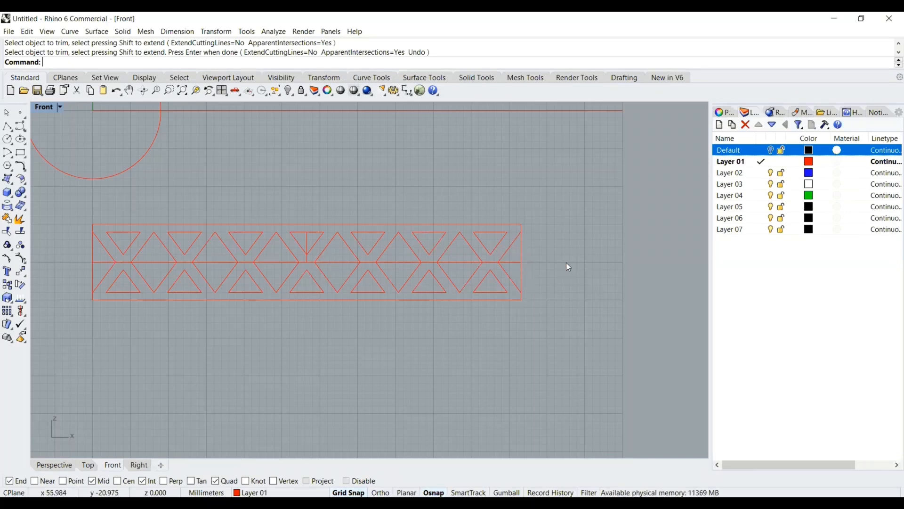
Trim away the band's right edge line between the points of the right-end half-diamond
{"action": "scroll", "coordinate": [531, 258], "scroll_direction": "up", "scroll_amount": 3}
{"action": "scroll", "coordinate": [533, 257], "scroll_direction": "up", "scroll_amount": 2}
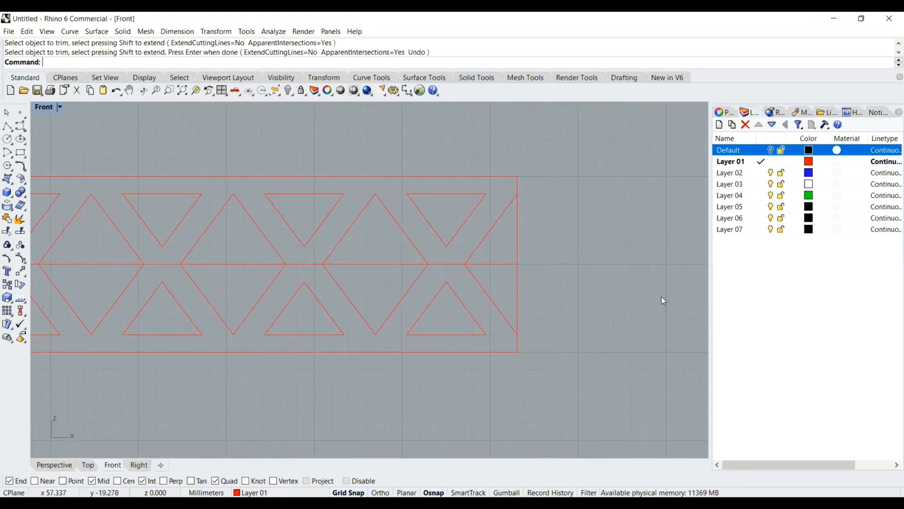
{"action": "left_click", "coordinate": [8, 232]}
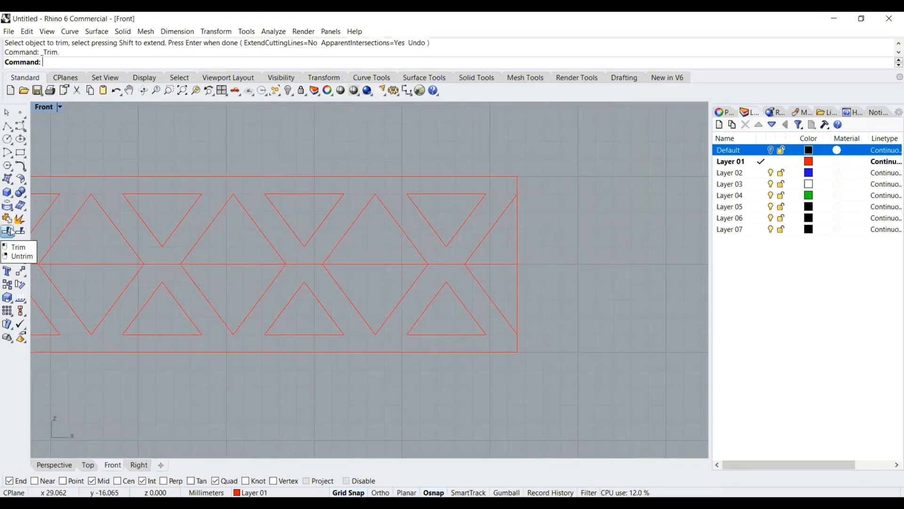
{"action": "left_click", "coordinate": [504, 209]}
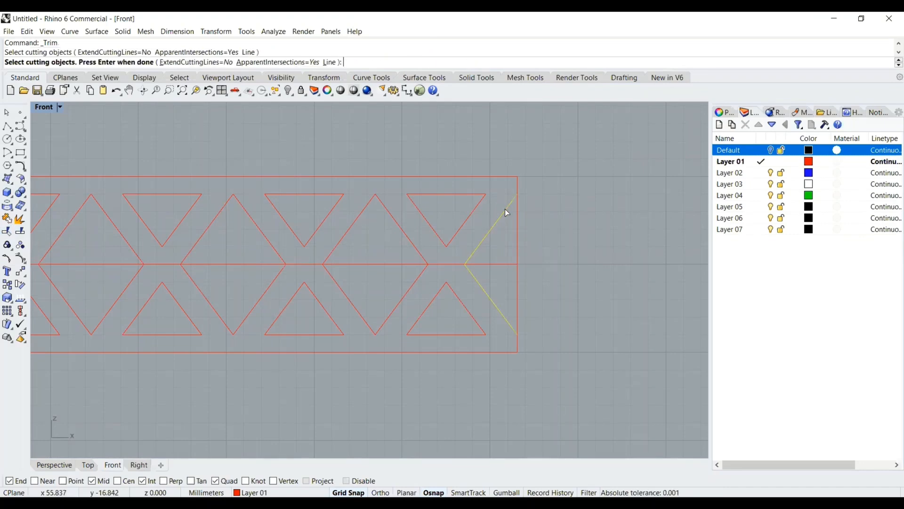
{"action": "key", "text": "Return"}
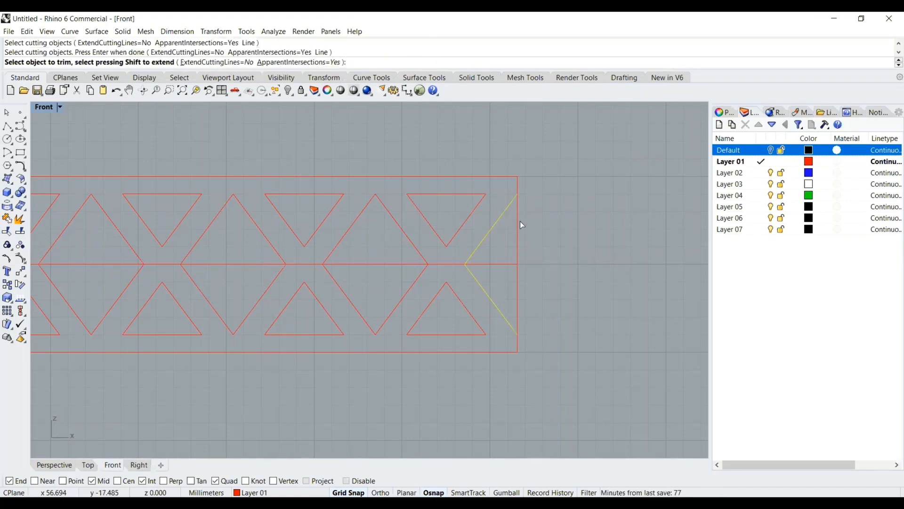
{"action": "left_click", "coordinate": [517, 230]}
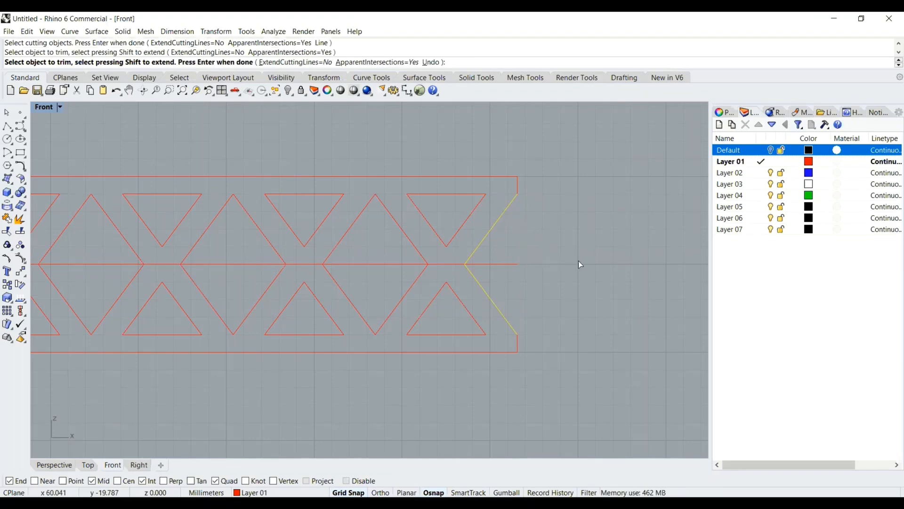
{"action": "key", "text": "Return"}
{"action": "scroll", "coordinate": [144, 279], "scroll_direction": "down", "scroll_amount": 5}
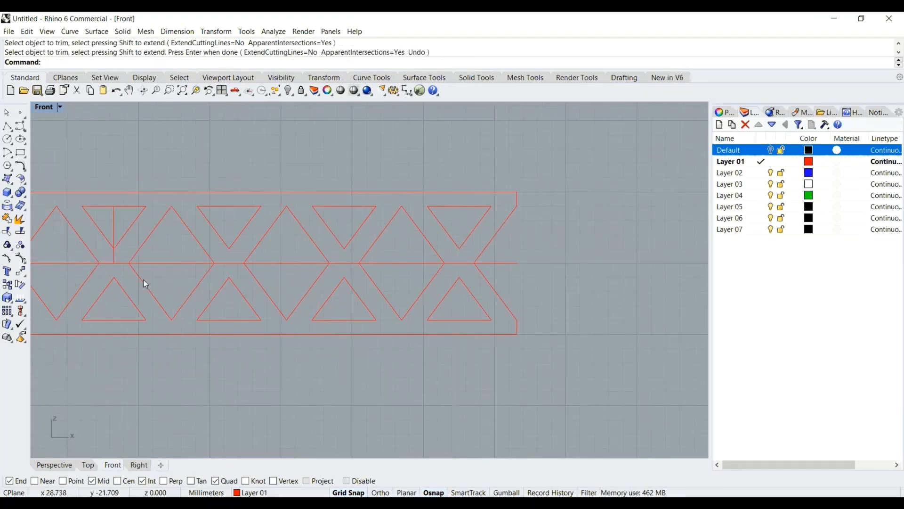
Trim away the band's left edge line between the points of the left-end half-diamond
{"action": "right_click_drag", "start_coordinate": [309, 261], "coordinate": [644, 229]}
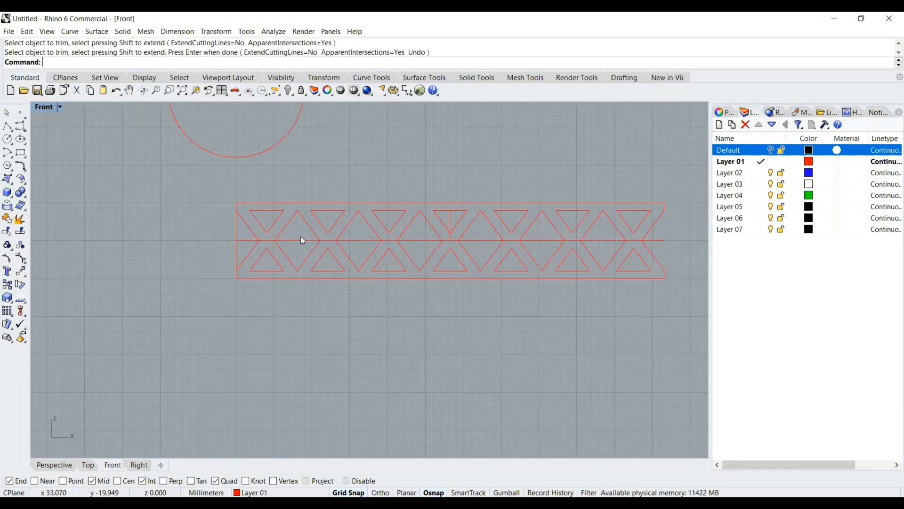
{"action": "scroll", "coordinate": [301, 236], "scroll_direction": "up", "scroll_amount": 4}
{"action": "scroll", "coordinate": [220, 228], "scroll_direction": "up", "scroll_amount": 2}
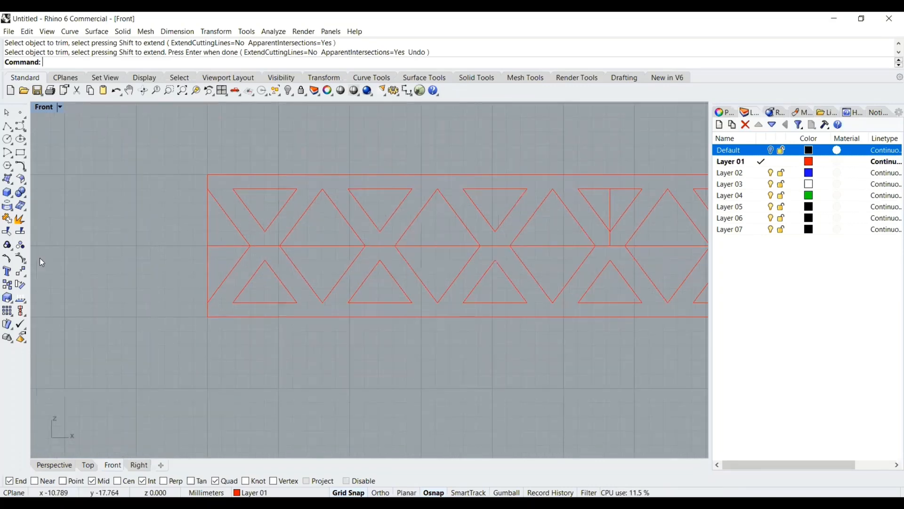
{"action": "left_click", "coordinate": [9, 232]}
{"action": "left_click", "coordinate": [217, 203]}
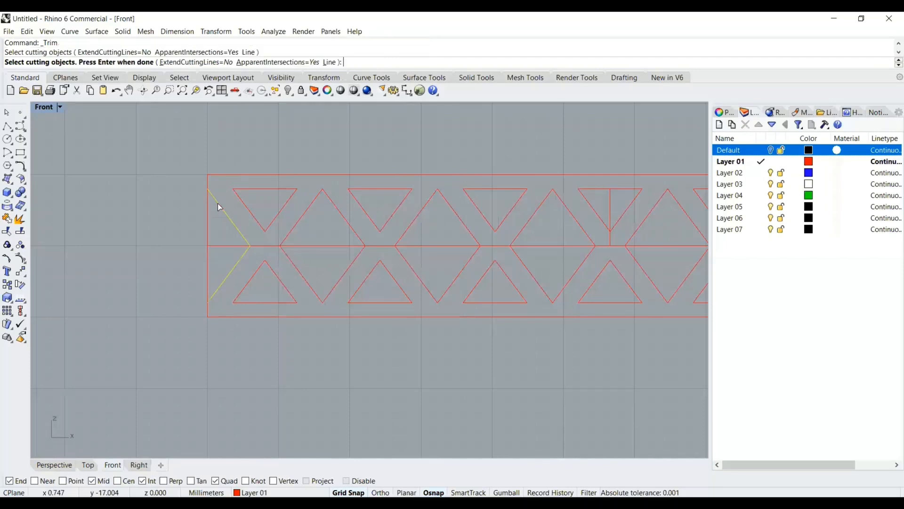
{"action": "key", "text": "Return"}
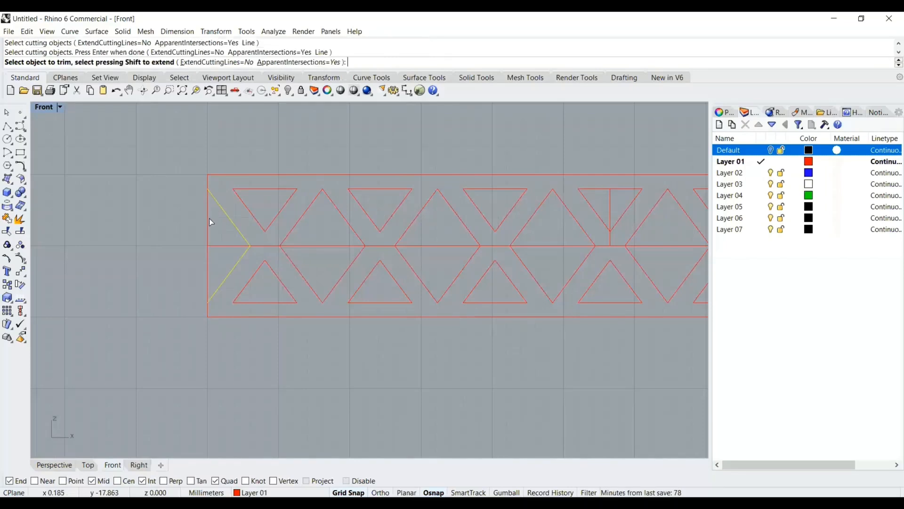
{"action": "left_click", "coordinate": [208, 221]}
{"action": "key", "text": "Return"}
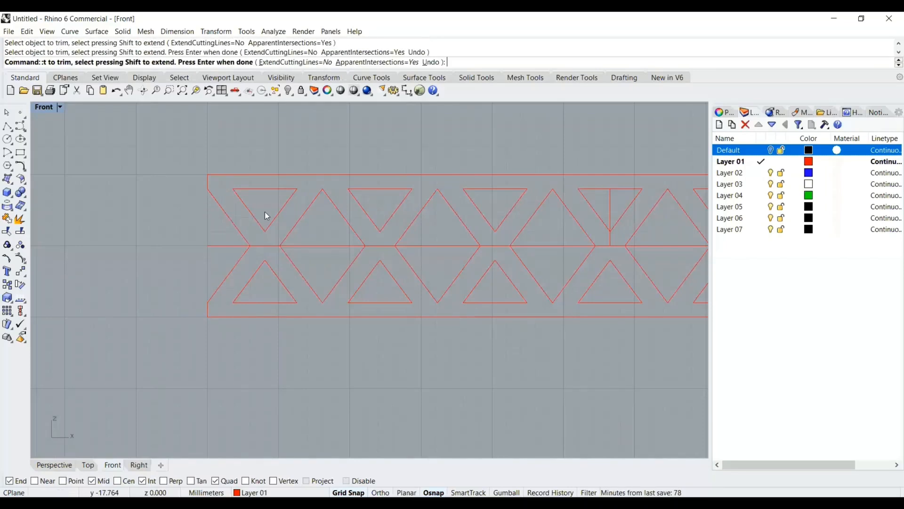
Delete the short leftover vertical construction line in the middle of the band
{"action": "scroll", "coordinate": [262, 211], "scroll_direction": "down", "scroll_amount": 2}
{"action": "scroll", "coordinate": [287, 240], "scroll_direction": "up", "scroll_amount": 3}
{"action": "left_click", "coordinate": [311, 229]}
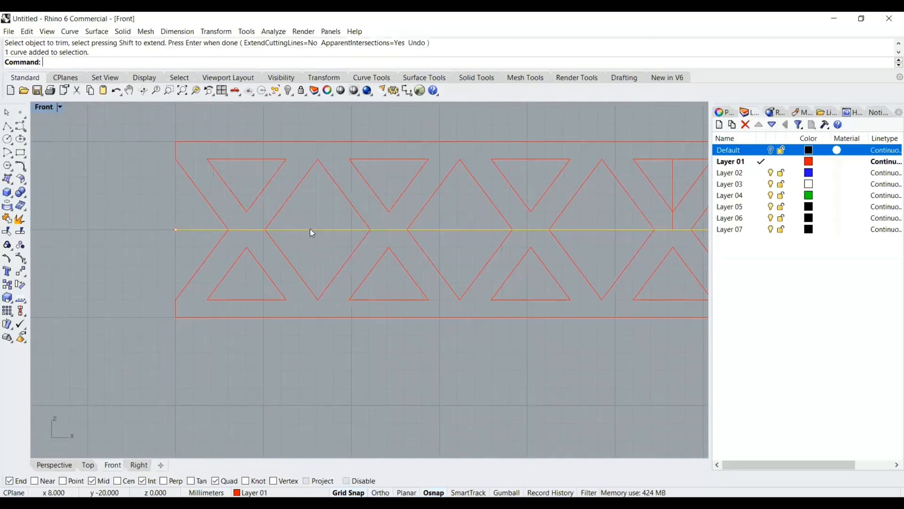
{"action": "scroll", "coordinate": [312, 222], "scroll_direction": "down", "scroll_amount": 2}
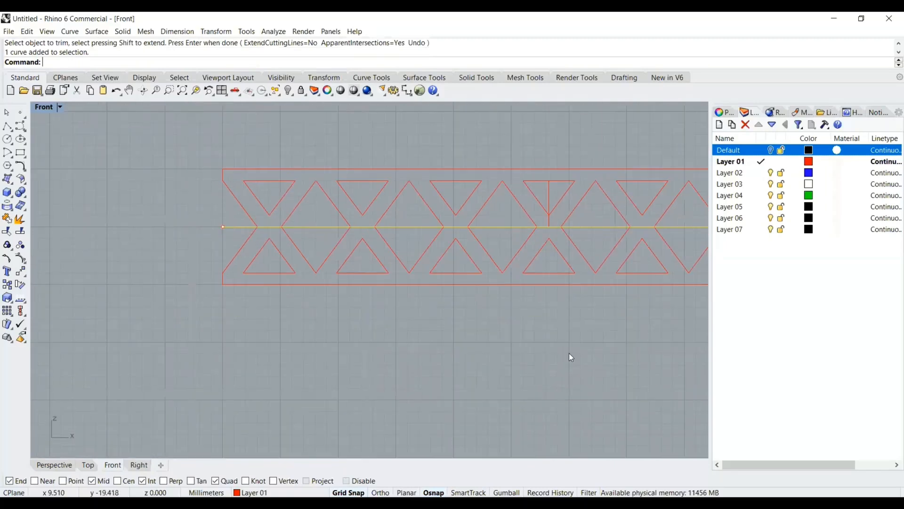
{"action": "scroll", "coordinate": [563, 349], "scroll_direction": "down", "scroll_amount": 1}
{"action": "scroll", "coordinate": [513, 350], "scroll_direction": "down", "scroll_amount": 4}
{"action": "right_click_drag", "start_coordinate": [513, 350], "coordinate": [436, 339]}
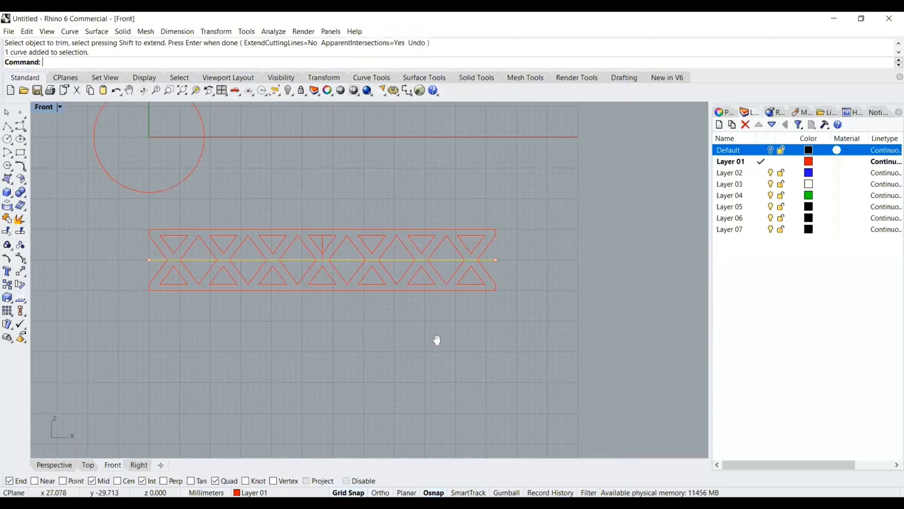
{"action": "left_click", "coordinate": [338, 316]}
{"action": "scroll", "coordinate": [277, 265], "scroll_direction": "up", "scroll_amount": 1}
{"action": "left_click", "coordinate": [353, 243]}
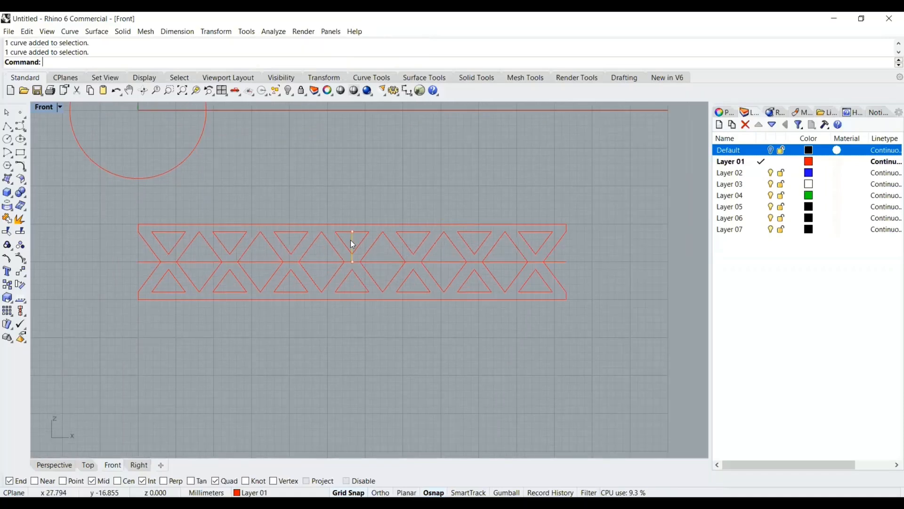
{"action": "key", "text": "Delete"}
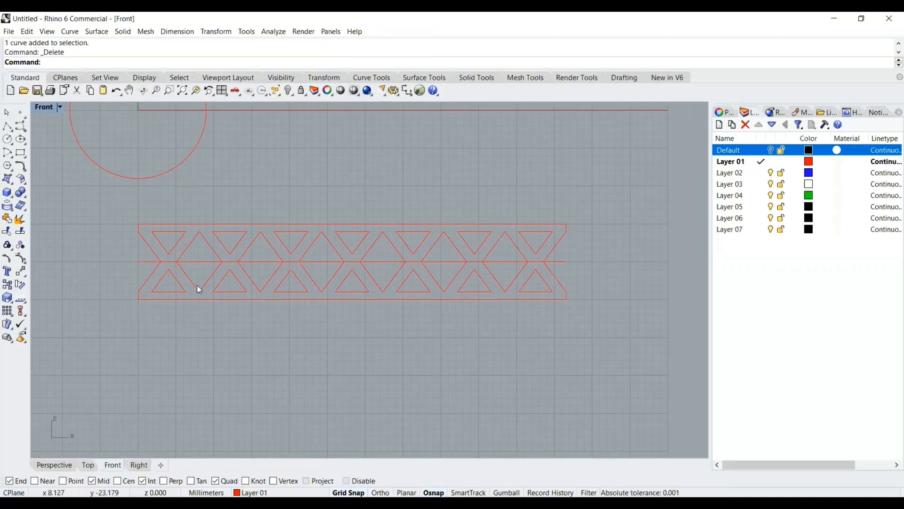
Join the band's top and bottom edges and both end half-diamonds into one closed outline curve
{"action": "scroll", "coordinate": [197, 284], "scroll_direction": "up", "scroll_amount": 2}
{"action": "scroll", "coordinate": [181, 277], "scroll_direction": "down", "scroll_amount": 1}
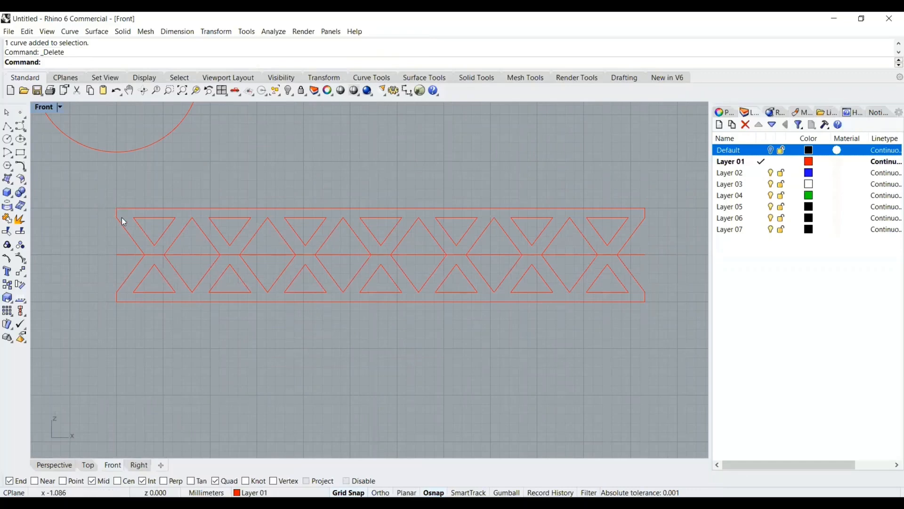
{"action": "scroll", "coordinate": [116, 214], "scroll_direction": "up", "scroll_amount": 1}
{"action": "left_click", "coordinate": [115, 213]}
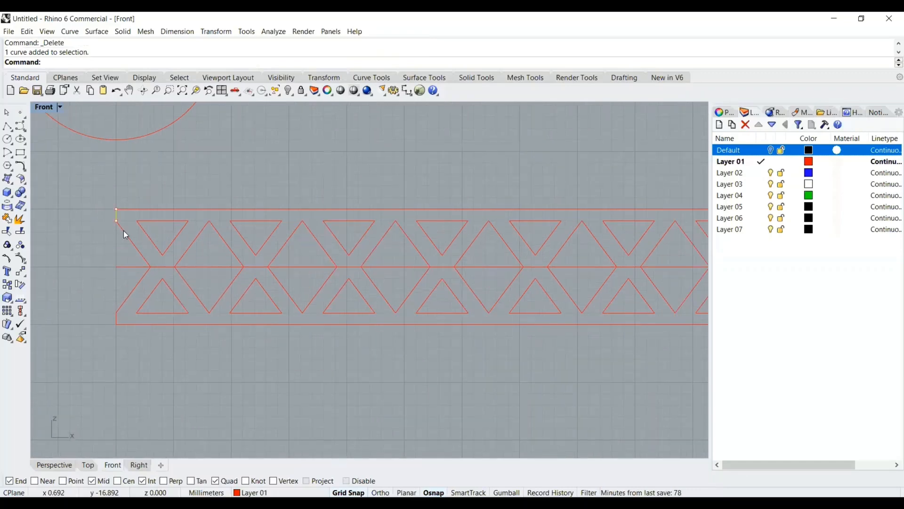
{"action": "left_click", "coordinate": [123, 230], "text": "shift"}
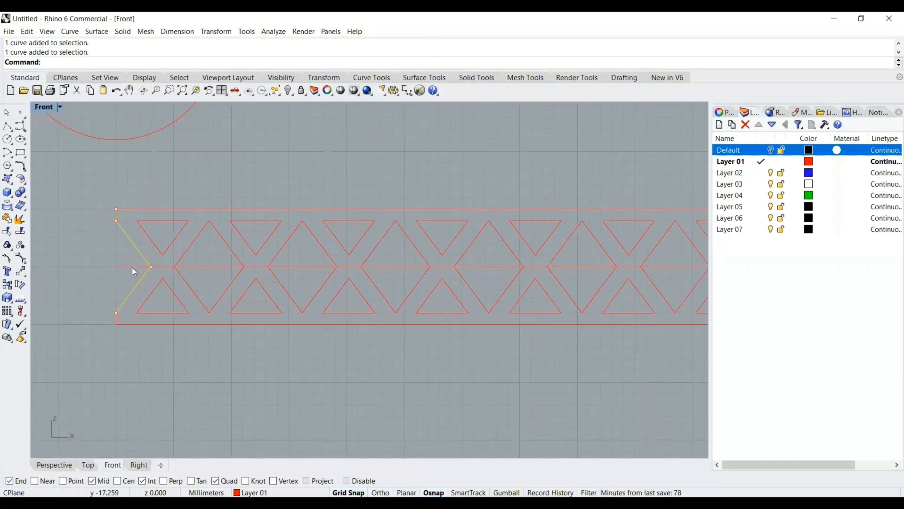
{"action": "left_click", "coordinate": [178, 324], "text": "shift"}
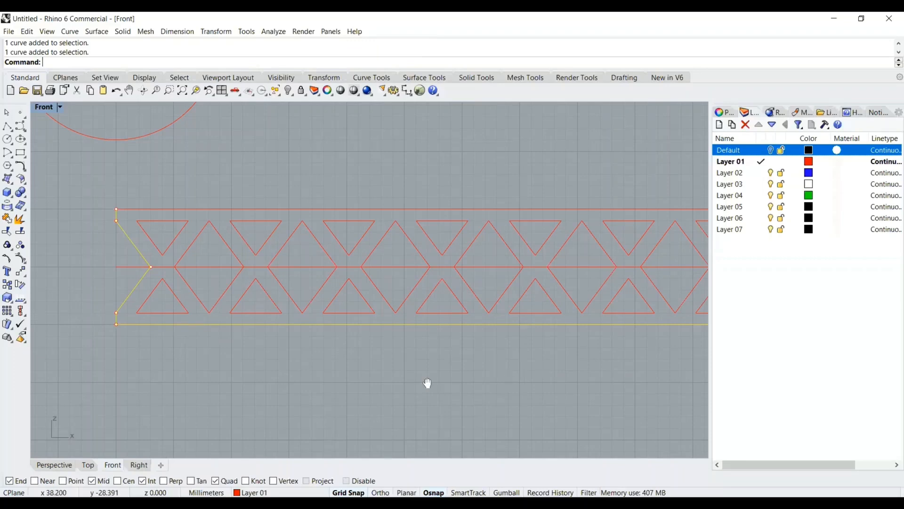
{"action": "scroll", "coordinate": [428, 381], "scroll_direction": "down", "scroll_amount": 2}
{"action": "scroll", "coordinate": [532, 325], "scroll_direction": "up", "scroll_amount": 2}
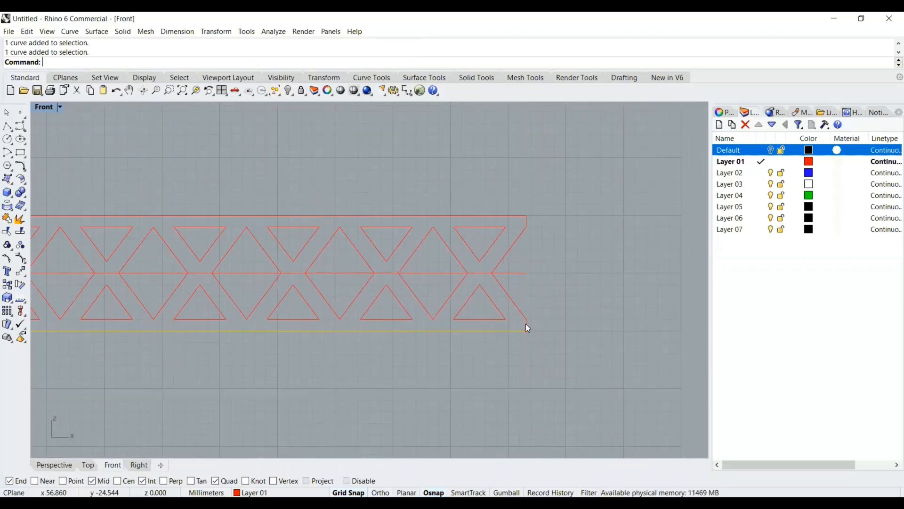
{"action": "left_click", "coordinate": [515, 303], "text": "shift"}
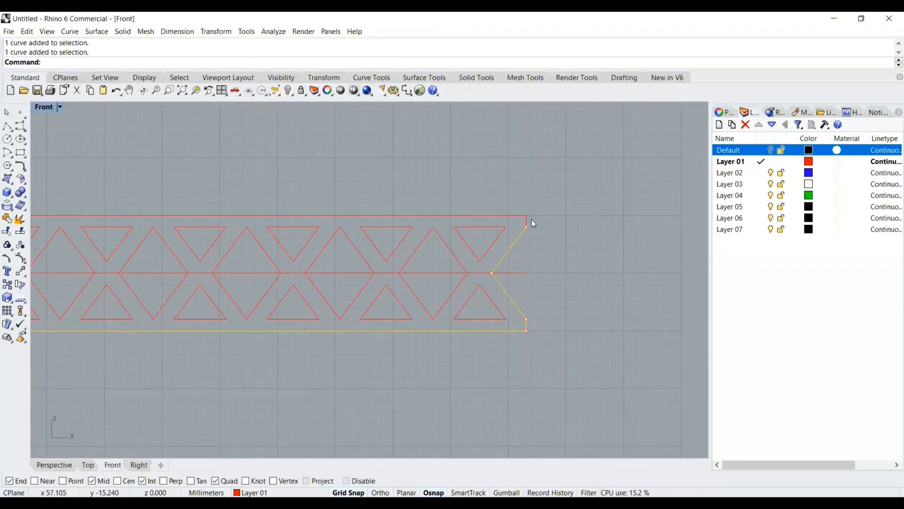
{"action": "left_click", "coordinate": [502, 215], "text": "shift"}
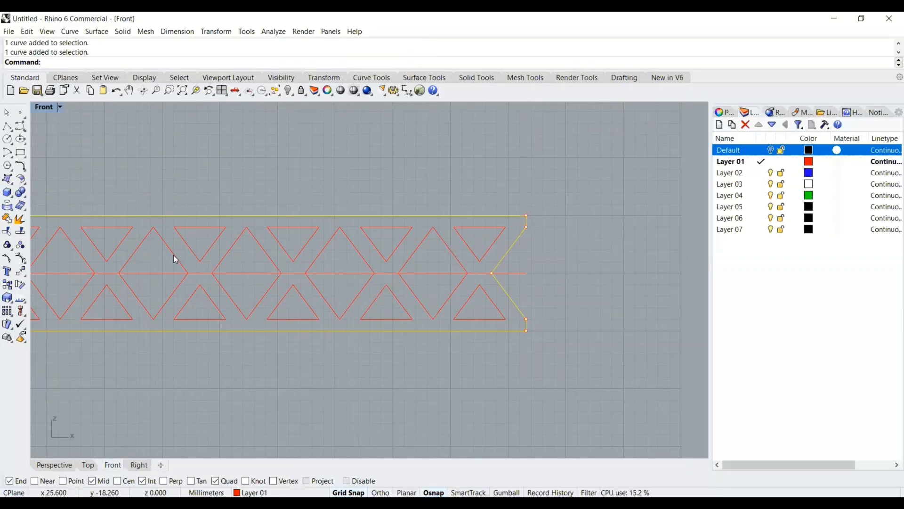
{"action": "scroll", "coordinate": [173, 254], "scroll_direction": "down", "scroll_amount": 3}
{"action": "right_click_drag", "start_coordinate": [348, 186], "coordinate": [526, 163]}
{"action": "scroll", "coordinate": [193, 205], "scroll_direction": "up", "scroll_amount": 6}
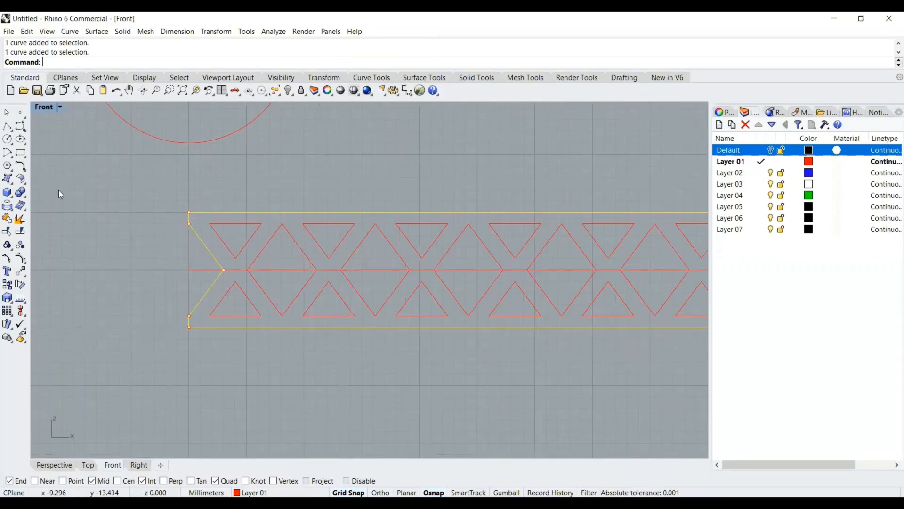
{"action": "left_click", "coordinate": [9, 220]}
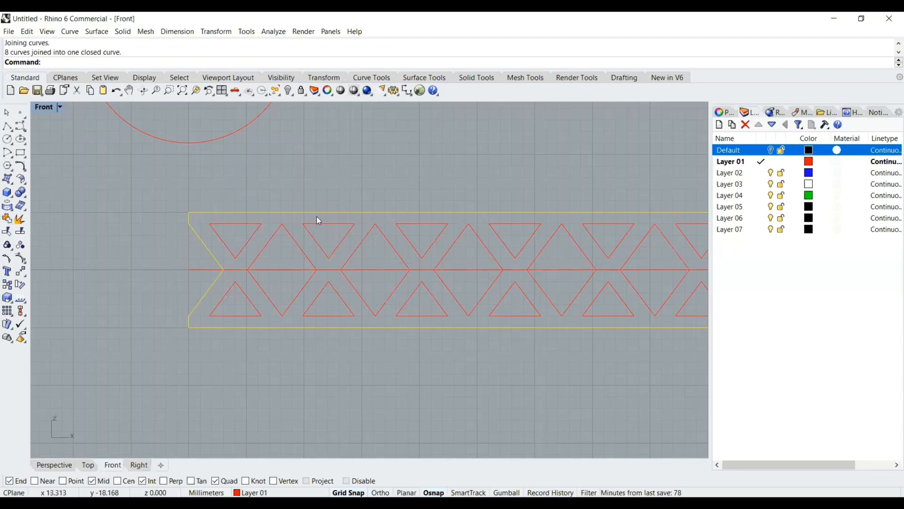
Move the band's middle horizontal construction line to Layer 02
{"action": "scroll", "coordinate": [396, 164], "scroll_direction": "down", "scroll_amount": 6}
{"action": "right_click_drag", "start_coordinate": [397, 164], "coordinate": [324, 195]}
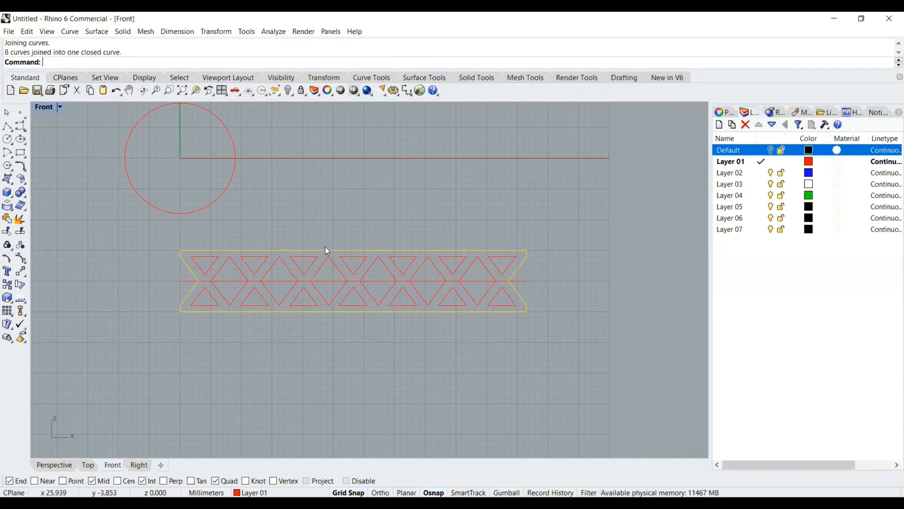
{"action": "left_click", "coordinate": [235, 281]}
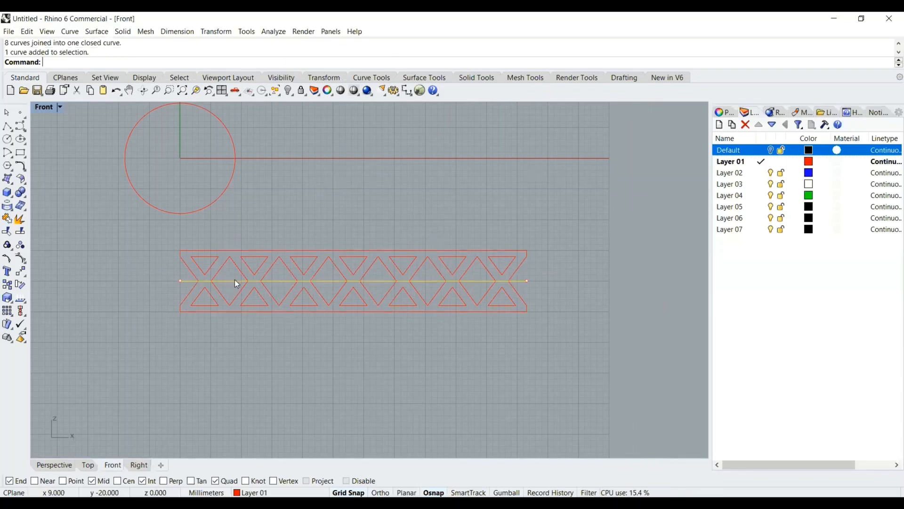
{"action": "right_click", "coordinate": [748, 173]}
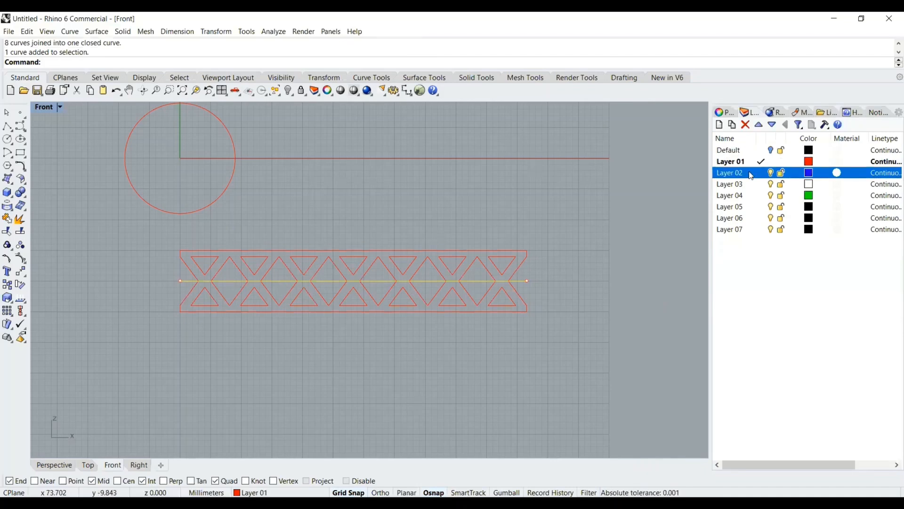
{"action": "left_click", "coordinate": [781, 350]}
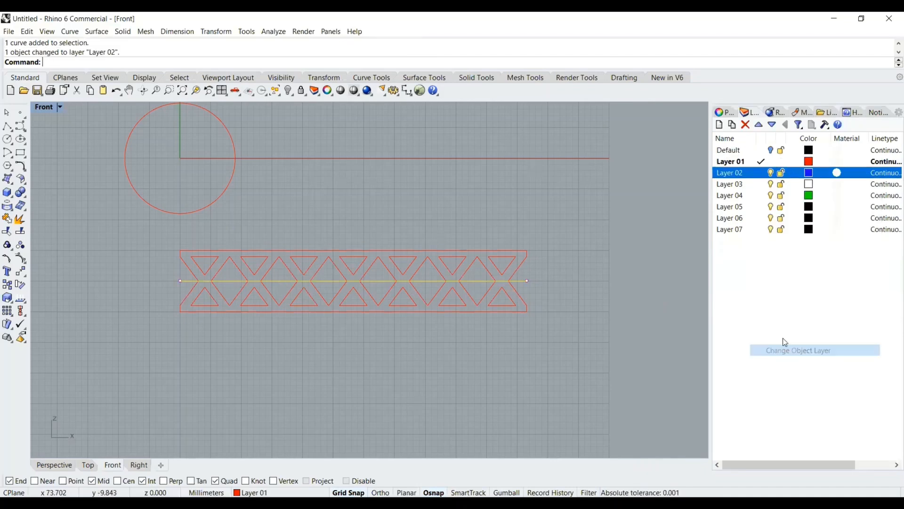
{"action": "key", "text": "Escape"}
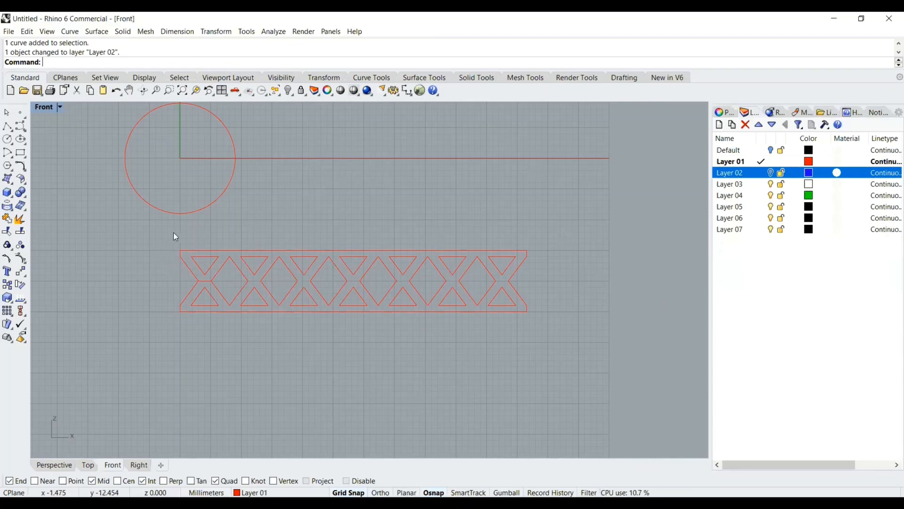
Try extruding all the band's pattern curves straight by 2 mm, then undo the extrusion
{"action": "left_click_drag", "start_coordinate": [172, 233], "coordinate": [573, 353]}
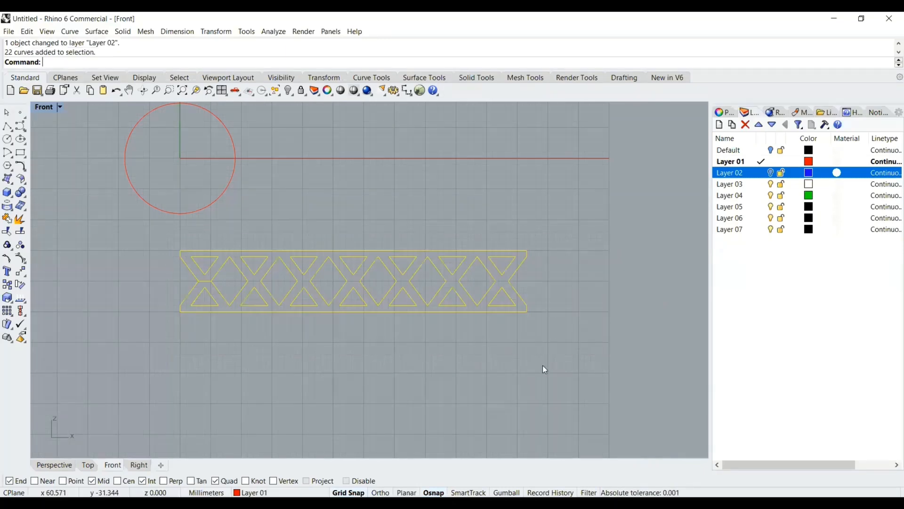
{"action": "left_click", "coordinate": [7, 179]}
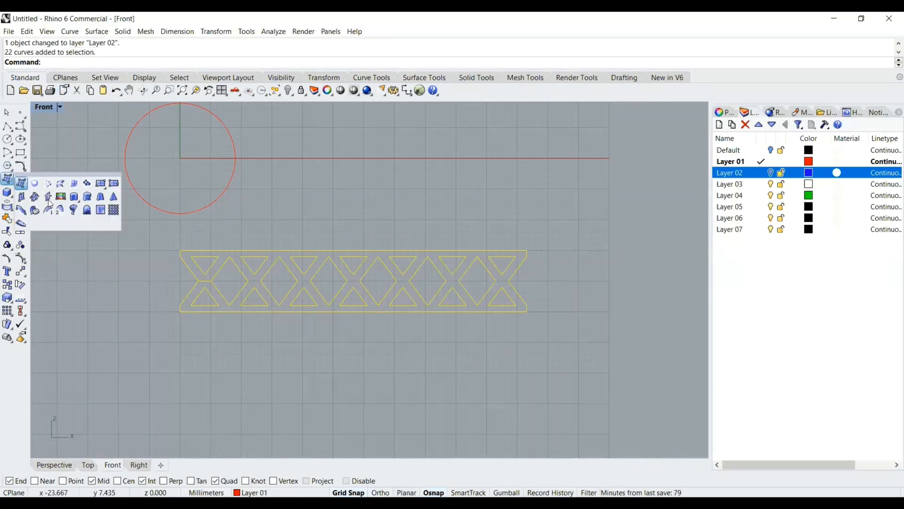
{"action": "left_click", "coordinate": [74, 197]}
{"action": "key", "text": "ctrl+m"}
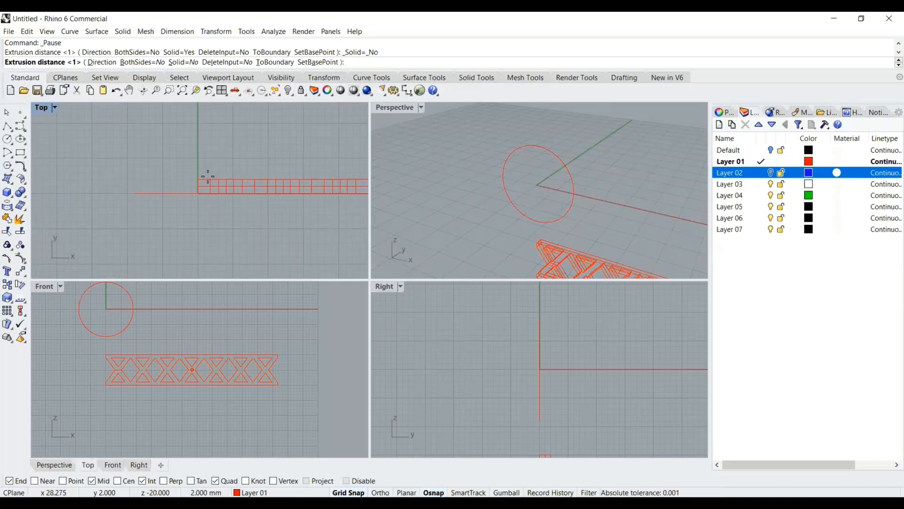
{"action": "key", "text": "Return"}
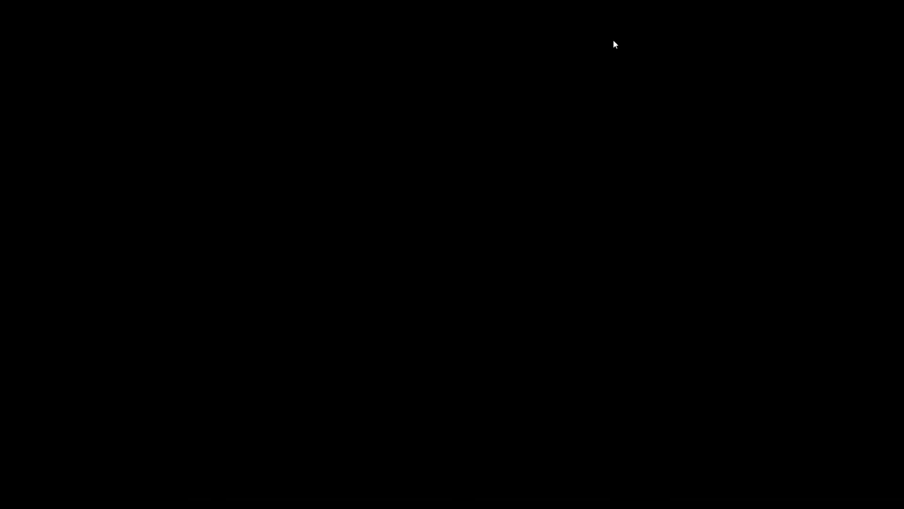
{"action": "key", "text": "ctrl+z"}
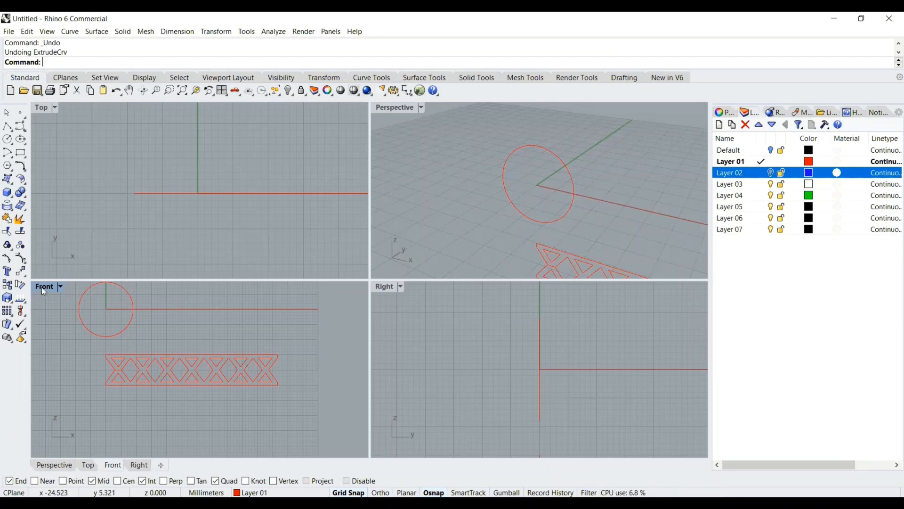
Extrude all the band's pattern curves straight by 2 mm as solids
{"action": "double_click", "coordinate": [68, 293]}
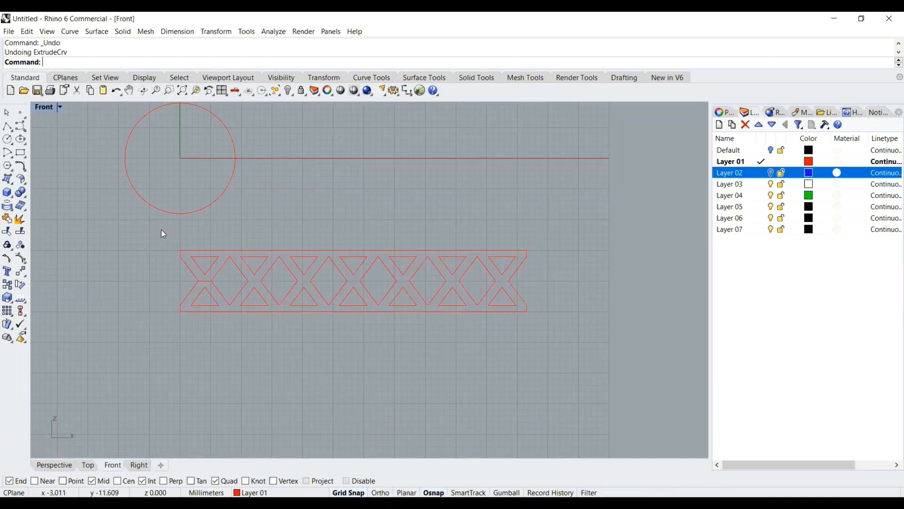
{"action": "left_click_drag", "start_coordinate": [161, 230], "coordinate": [567, 350]}
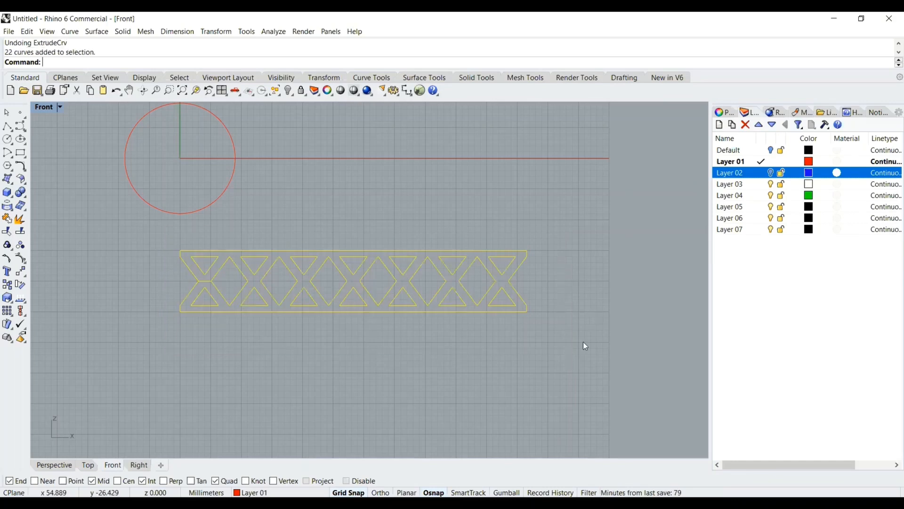
{"action": "left_click", "coordinate": [8, 180]}
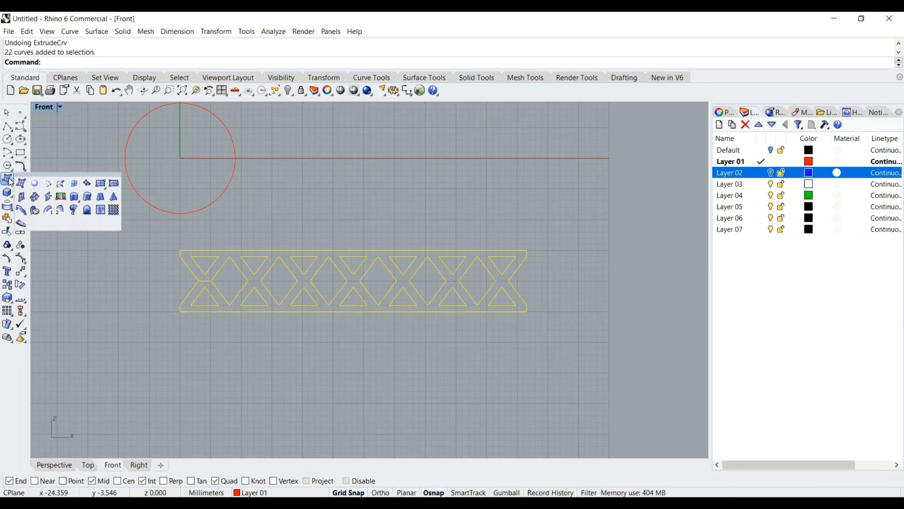
{"action": "left_click", "coordinate": [74, 197]}
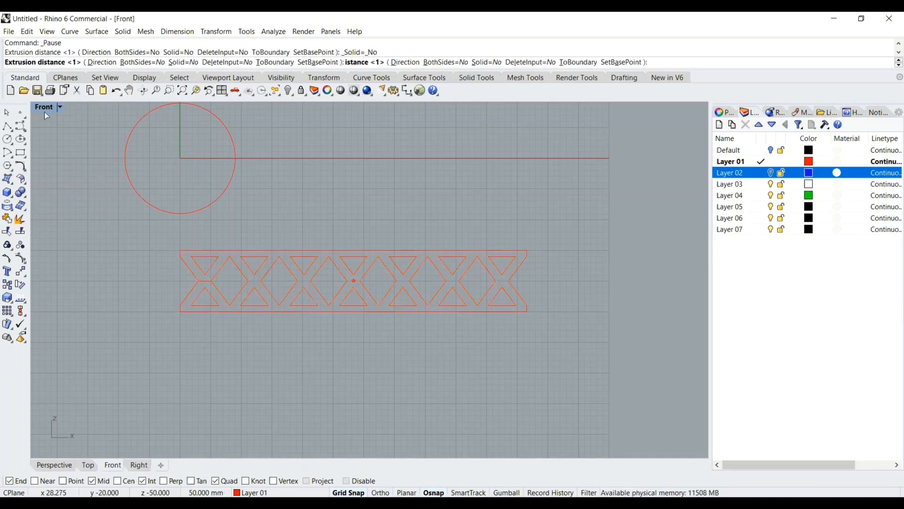
{"action": "double_click", "coordinate": [44, 107]}
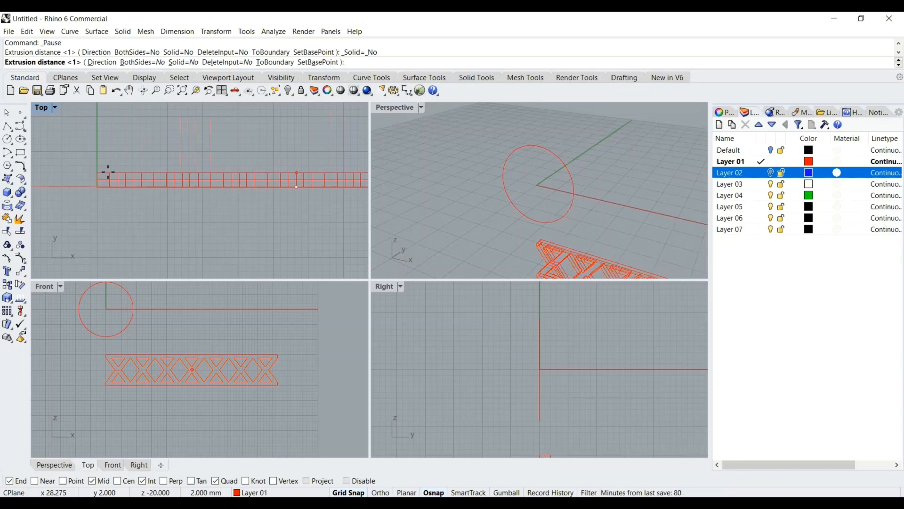
{"action": "left_click", "coordinate": [185, 64]}
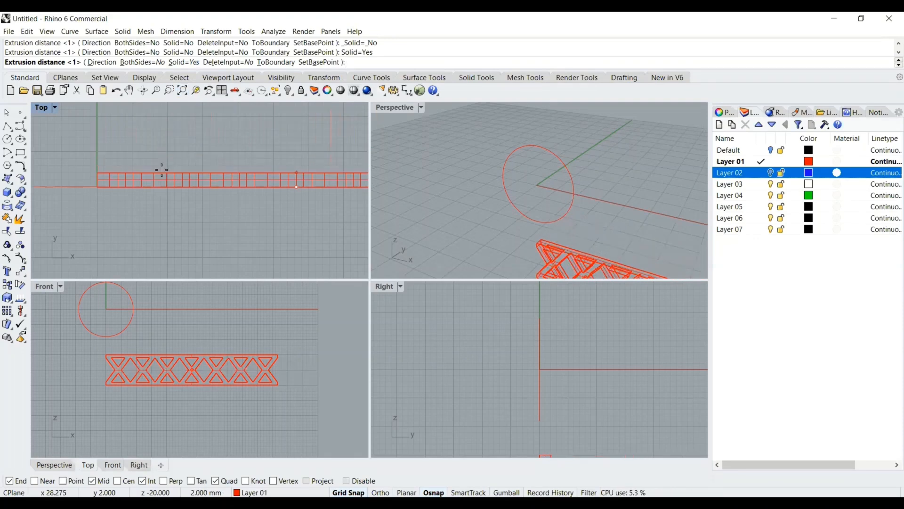
{"action": "left_click", "coordinate": [161, 170]}
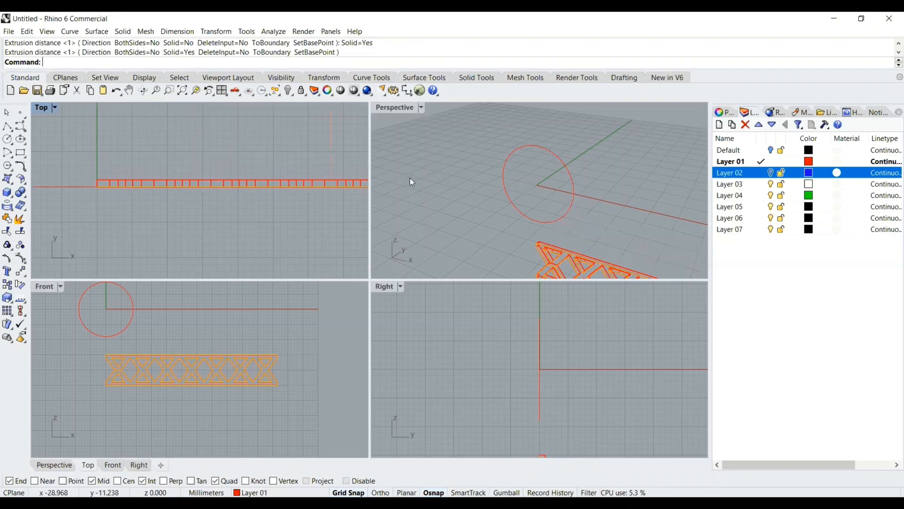
Turn Layer 02 back on and orbit the perspective view around the extruded band
{"action": "right_click_drag", "start_coordinate": [412, 181], "coordinate": [631, 220]}
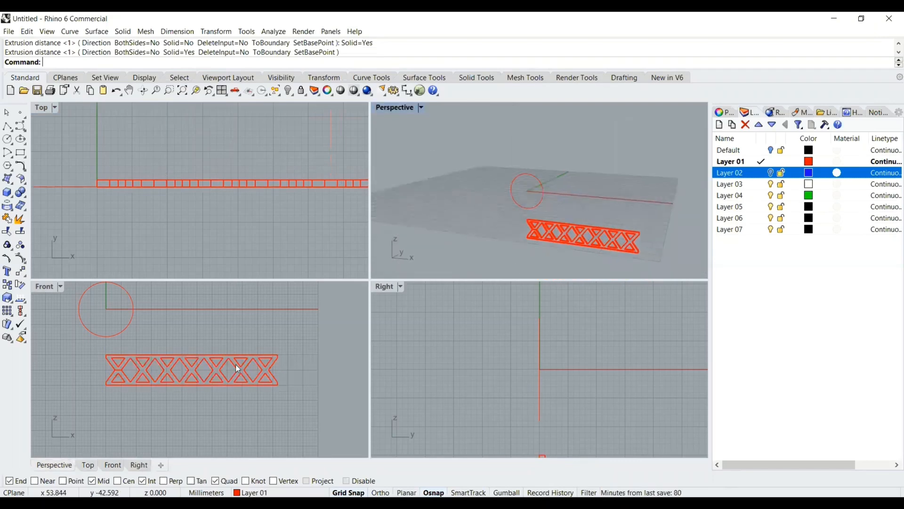
{"action": "left_click", "coordinate": [771, 173]}
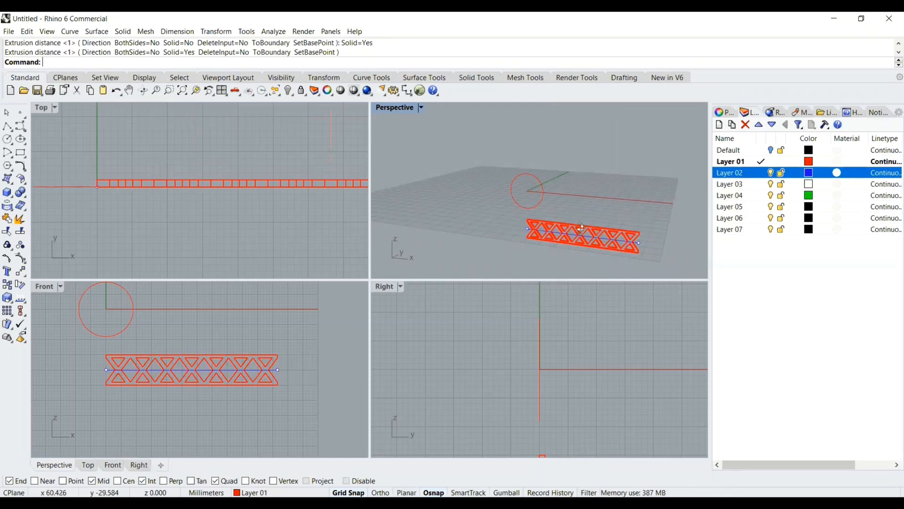
{"action": "right_click_drag", "start_coordinate": [582, 228], "coordinate": [534, 238]}
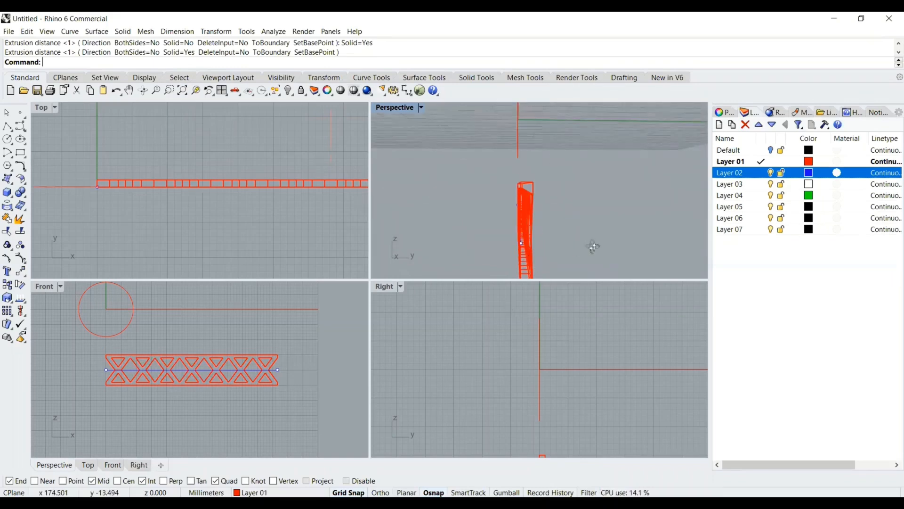
{"action": "right_click_drag", "start_coordinate": [593, 246], "coordinate": [606, 188]}
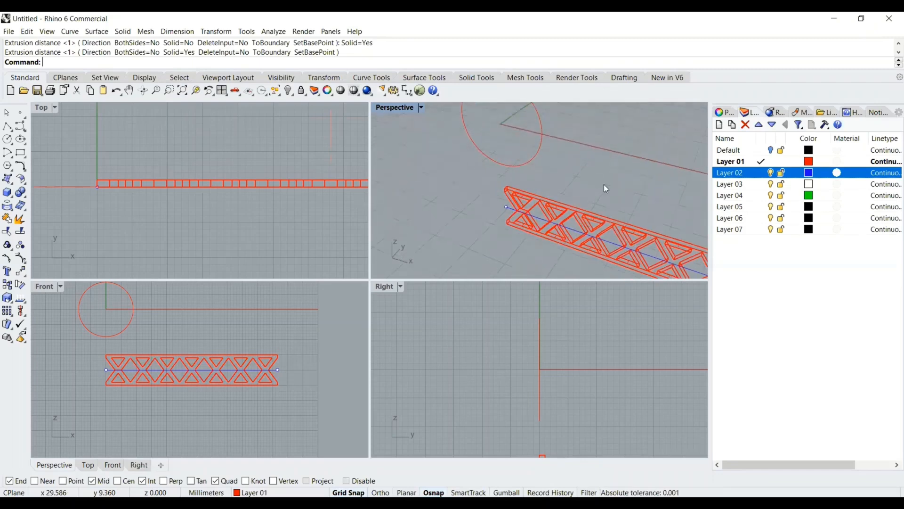
{"action": "right_click_drag", "start_coordinate": [516, 195], "coordinate": [335, 329]}
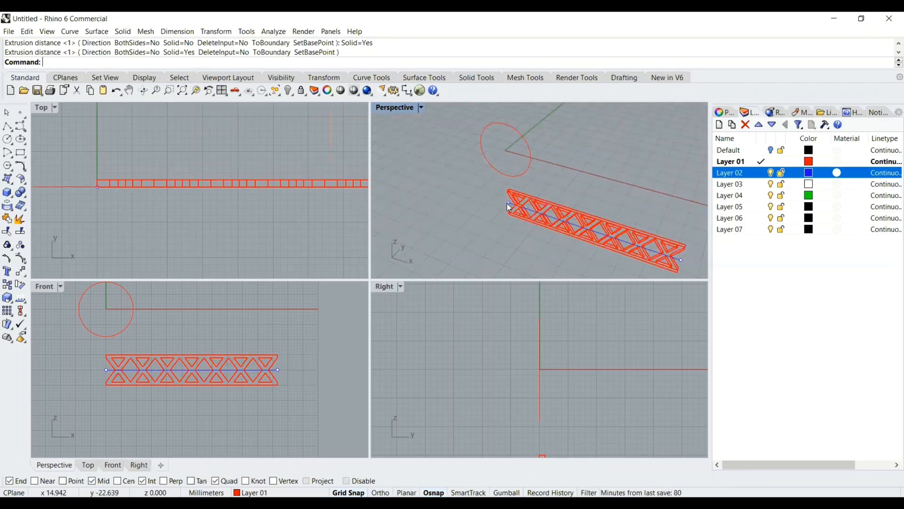
{"action": "scroll", "coordinate": [509, 206], "scroll_direction": "up", "scroll_amount": 2}
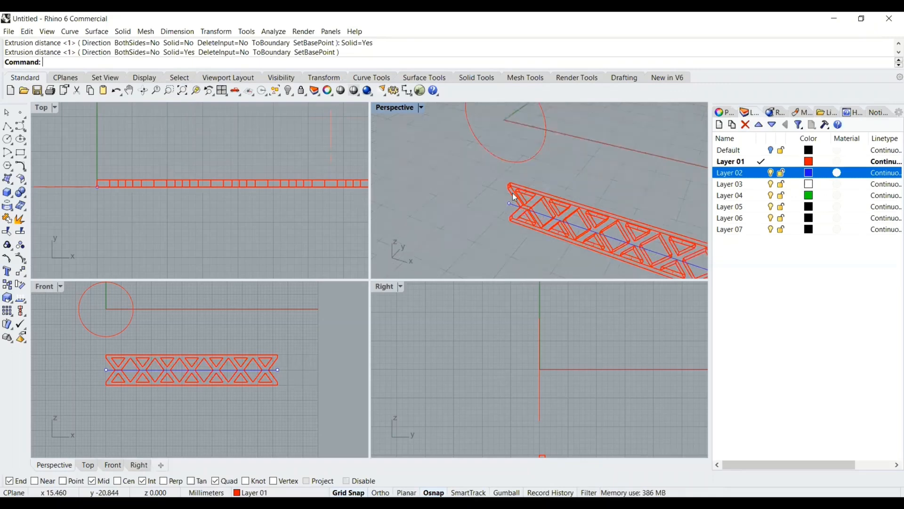
{"action": "scroll", "coordinate": [505, 193], "scroll_direction": "down", "scroll_amount": 3}
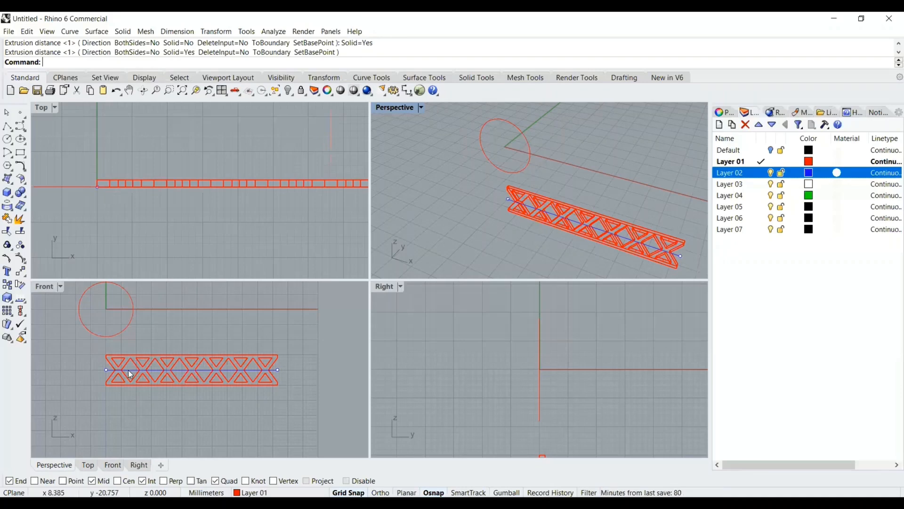
{"action": "scroll", "coordinate": [538, 384], "scroll_direction": "down", "scroll_amount": 2}
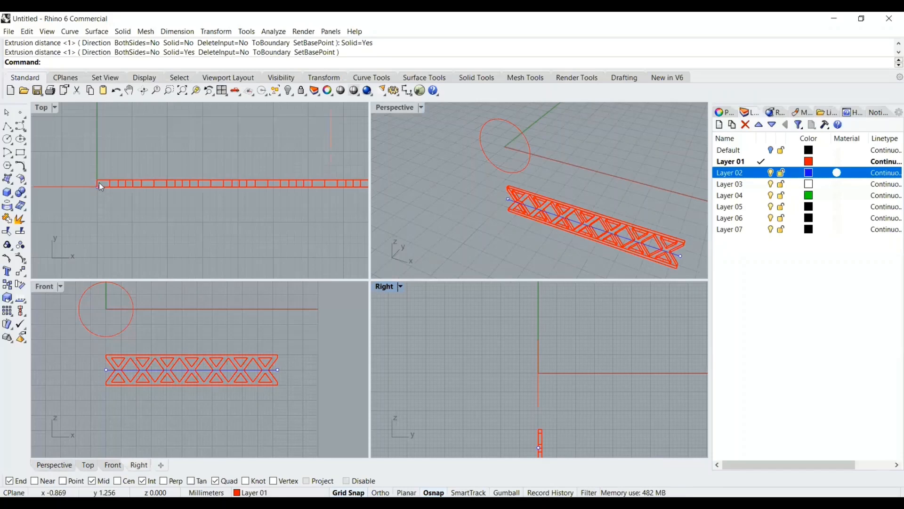
Move the selected point at the band's left end onto the band's corner in the top view
{"action": "left_click", "coordinate": [64, 136]}
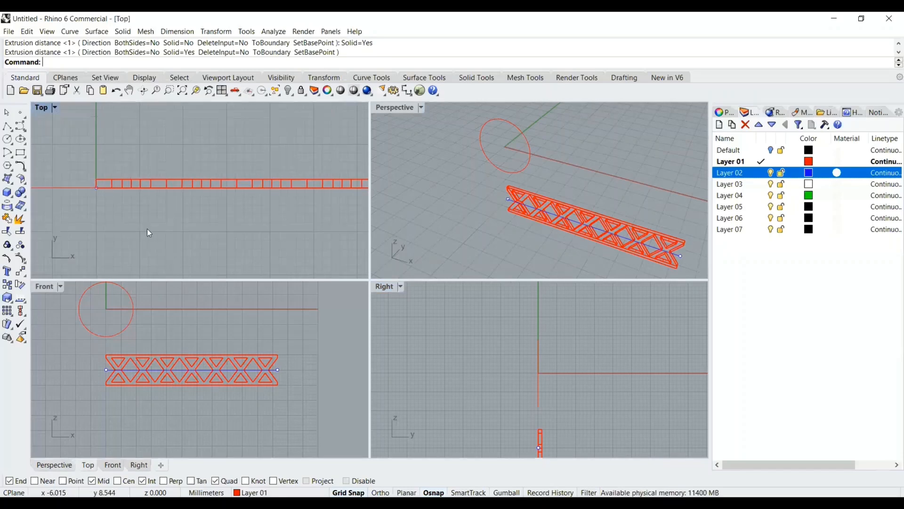
{"action": "key", "text": "ctrl+m"}
{"action": "left_click", "coordinate": [161, 276]}
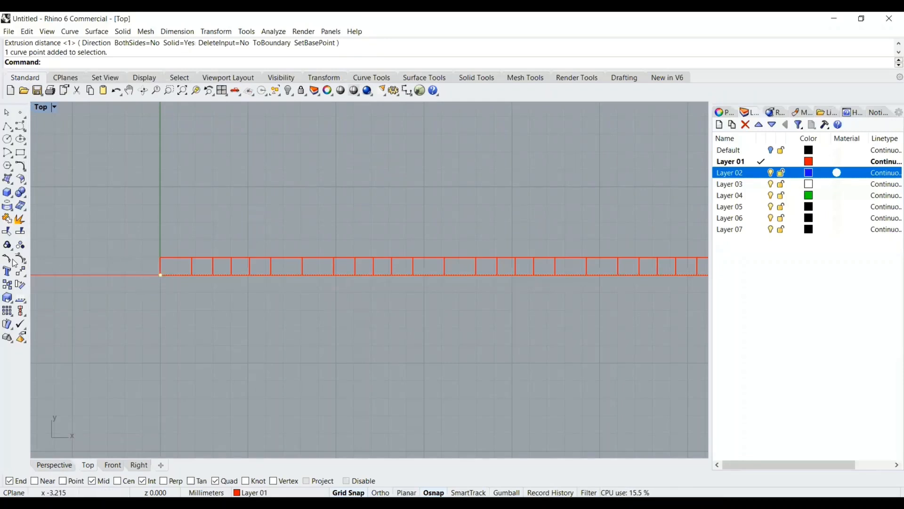
{"action": "left_click", "coordinate": [20, 271]}
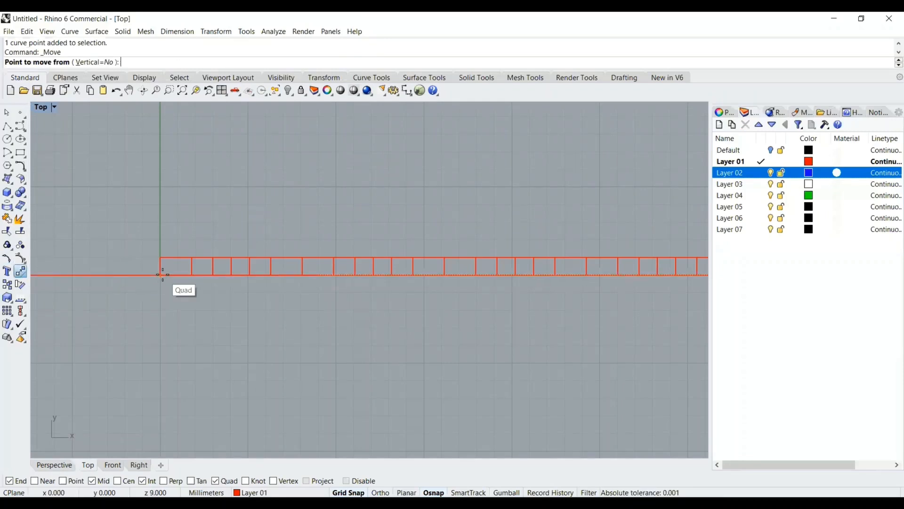
{"action": "left_click", "coordinate": [163, 277]}
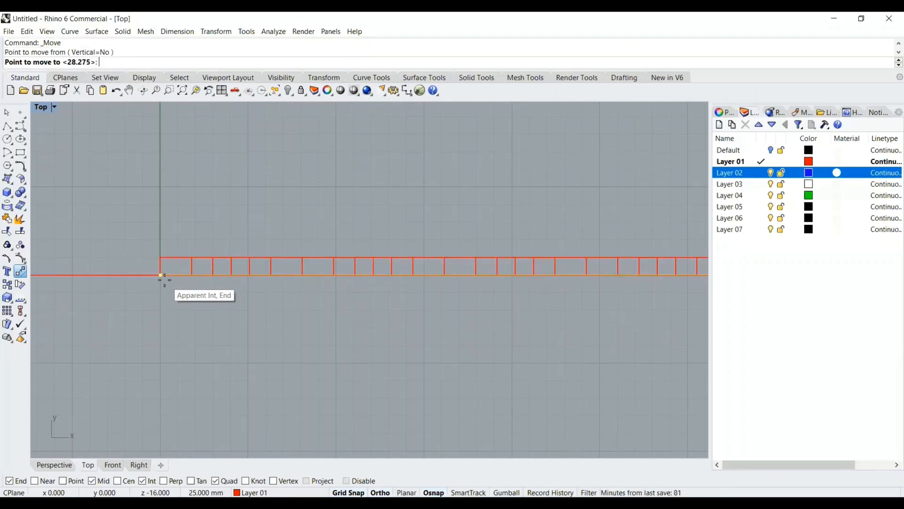
{"action": "left_click", "coordinate": [161, 275]}
{"action": "scroll", "coordinate": [508, 315], "scroll_direction": "down", "scroll_amount": 3}
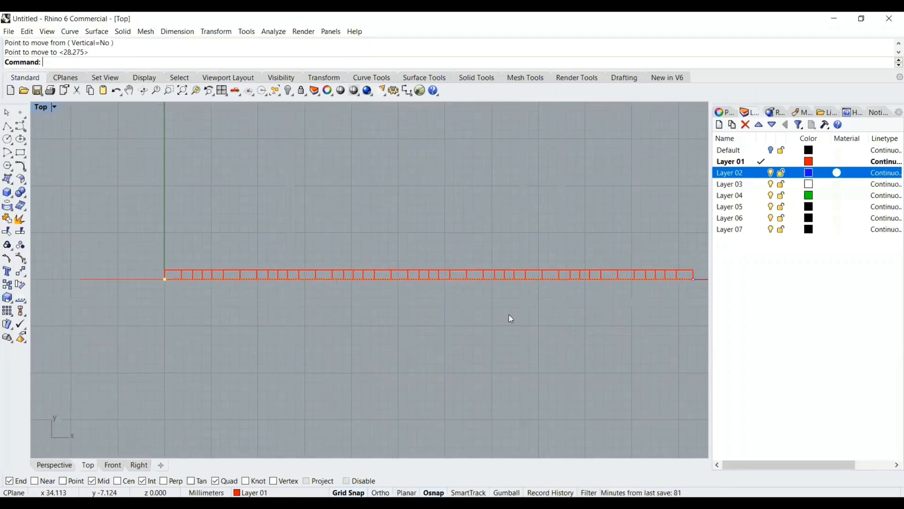
{"action": "scroll", "coordinate": [485, 306], "scroll_direction": "up", "scroll_amount": 2}
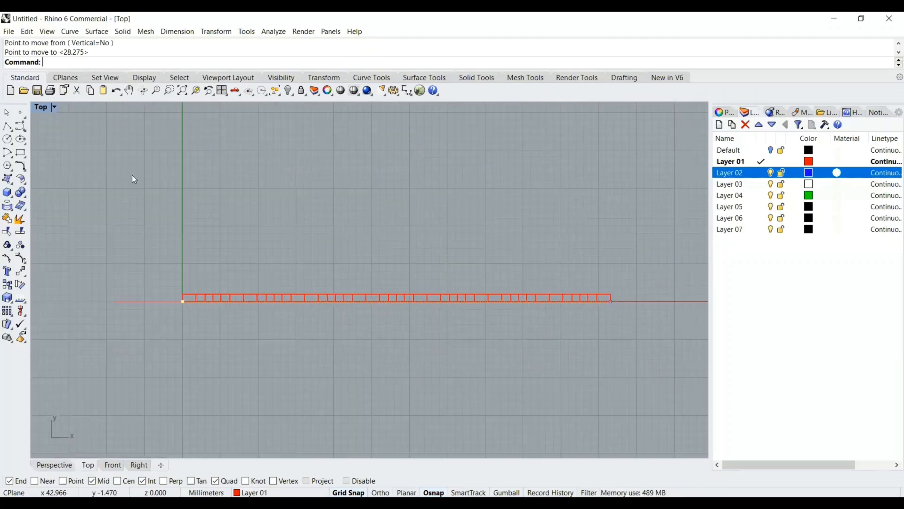
Move the middle Layer 02 construction line 1 mm in Y to the centre of the band's thickness
{"action": "double_click", "coordinate": [38, 108]}
{"action": "left_click", "coordinate": [278, 372]}
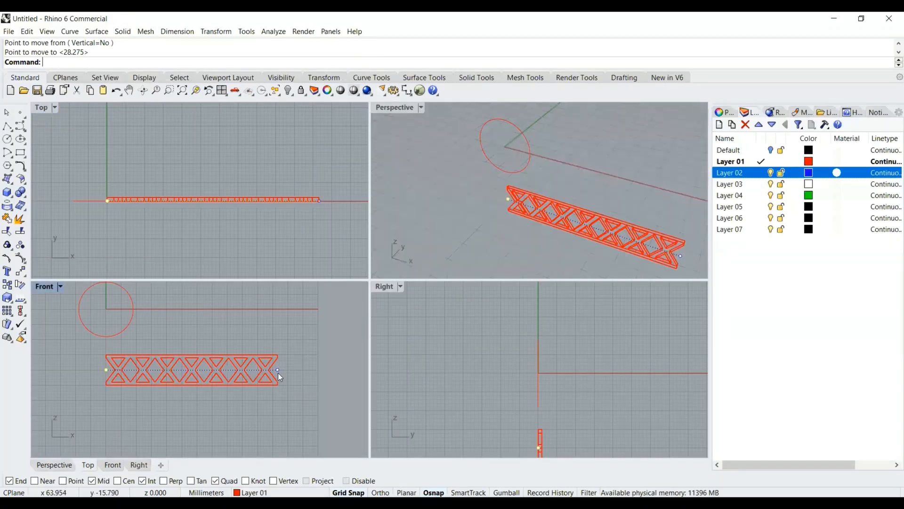
{"action": "left_click", "coordinate": [253, 371]}
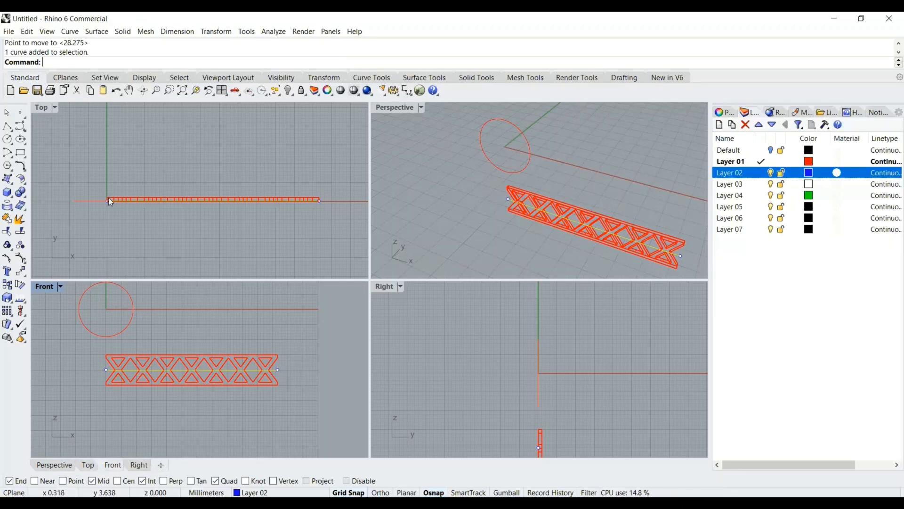
{"action": "double_click", "coordinate": [40, 108]}
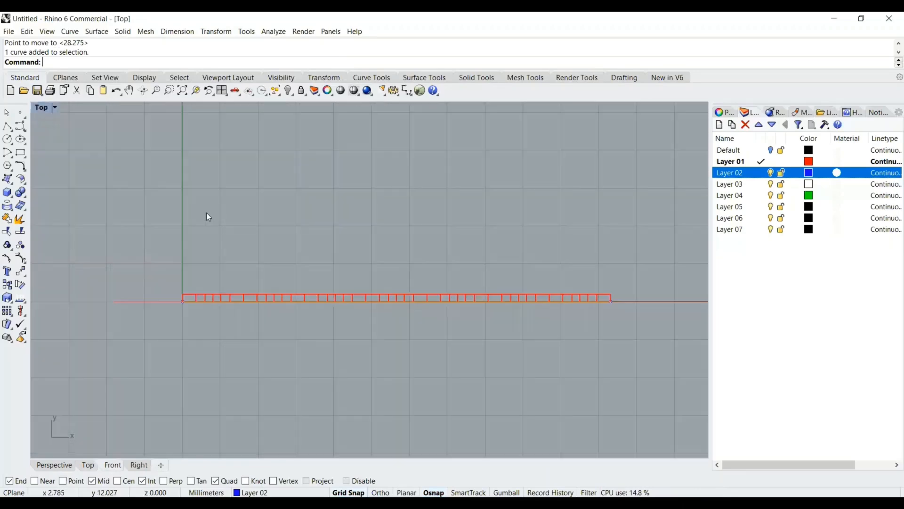
{"action": "left_click", "coordinate": [20, 270]}
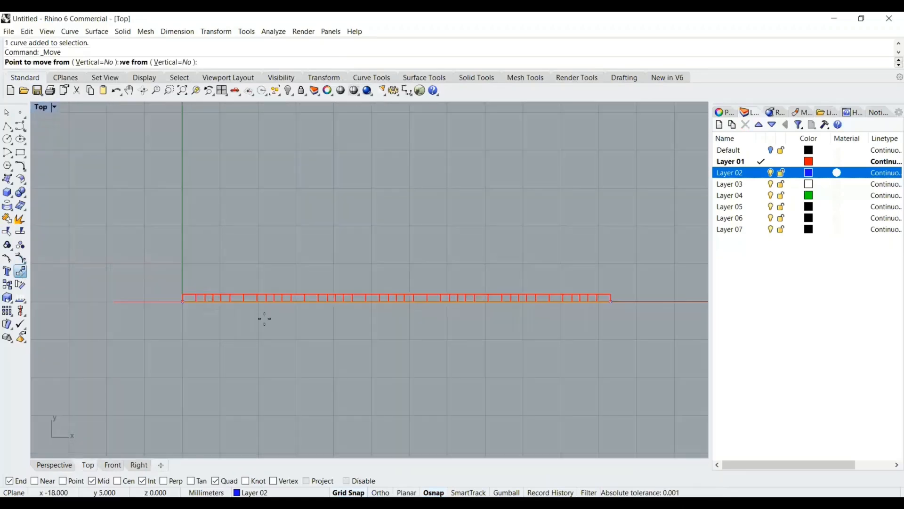
{"action": "left_click", "coordinate": [411, 299]}
{"action": "left_click", "coordinate": [413, 291]}
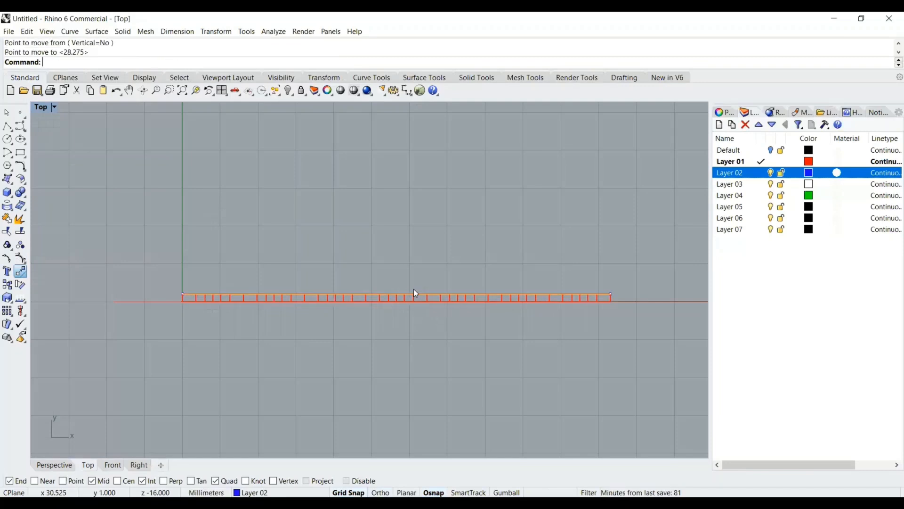
Preview the extruded band in shaded mode, orbiting the perspective view to inspect it
{"action": "double_click", "coordinate": [40, 107]}
{"action": "right_click_drag", "start_coordinate": [589, 185], "coordinate": [532, 160]}
{"action": "double_click", "coordinate": [395, 107]}
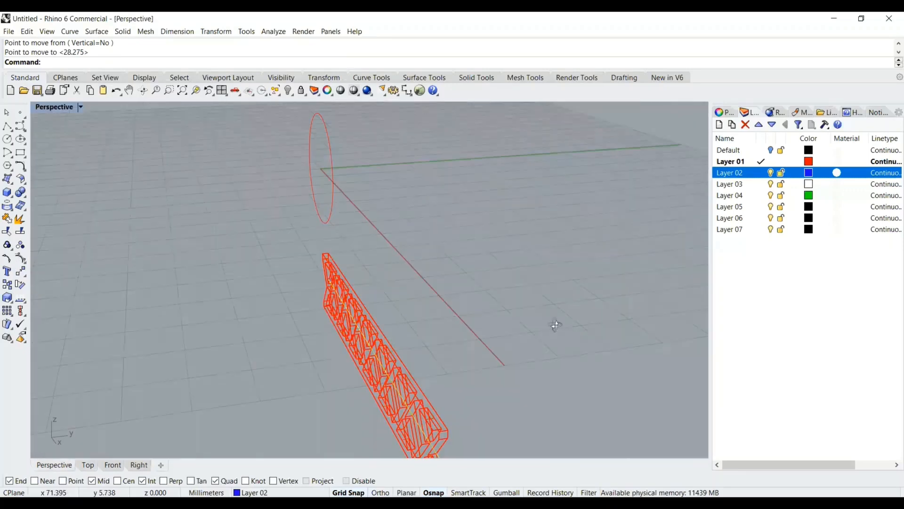
{"action": "right_click_drag", "start_coordinate": [556, 325], "coordinate": [555, 324]}
{"action": "left_click", "coordinate": [483, 220]}
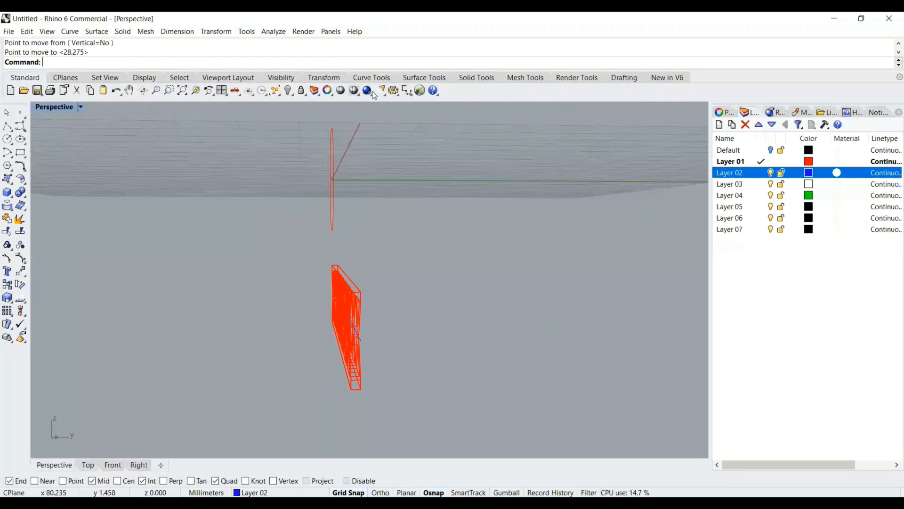
{"action": "left_click", "coordinate": [340, 91]}
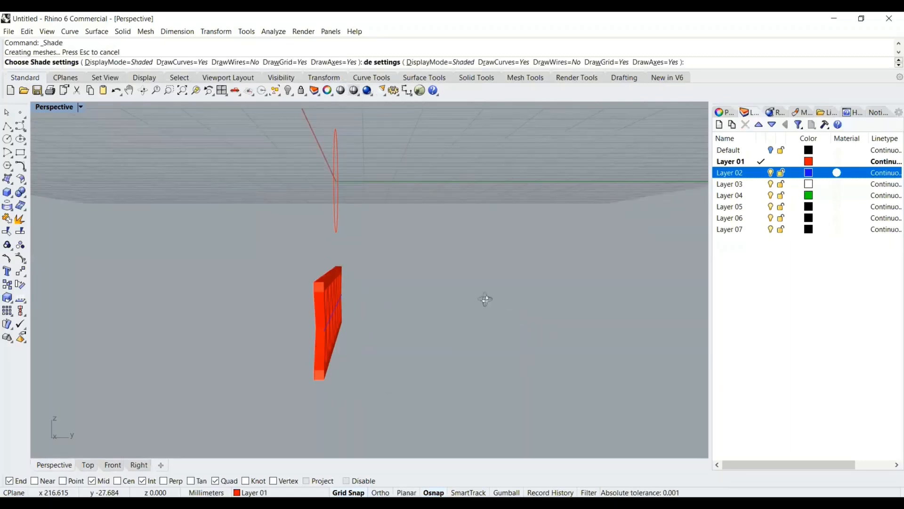
{"action": "right_click_drag", "start_coordinate": [484, 299], "coordinate": [504, 308]}
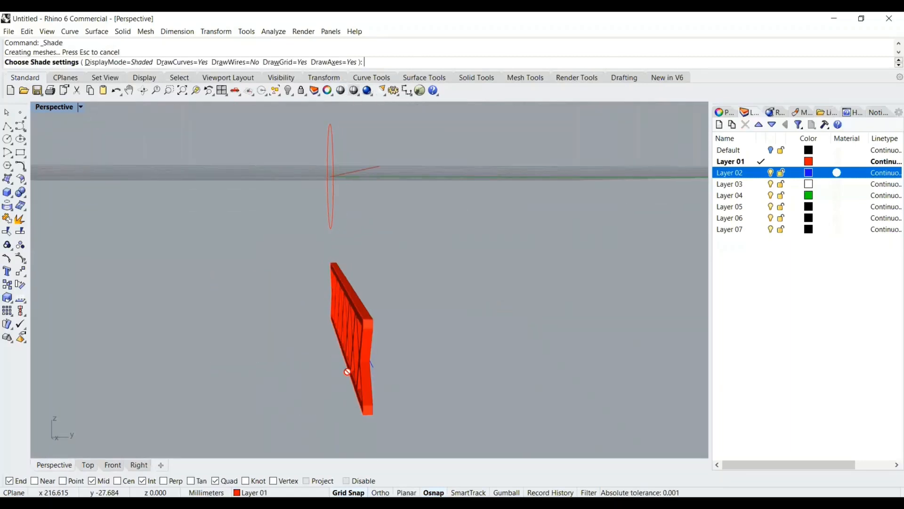
{"action": "right_click_drag", "start_coordinate": [347, 371], "coordinate": [314, 297]}
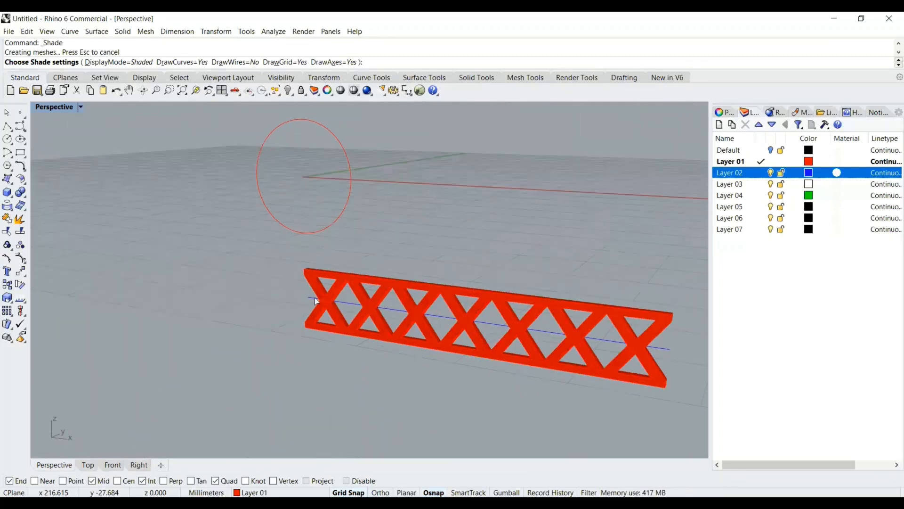
{"action": "double_click", "coordinate": [52, 108]}
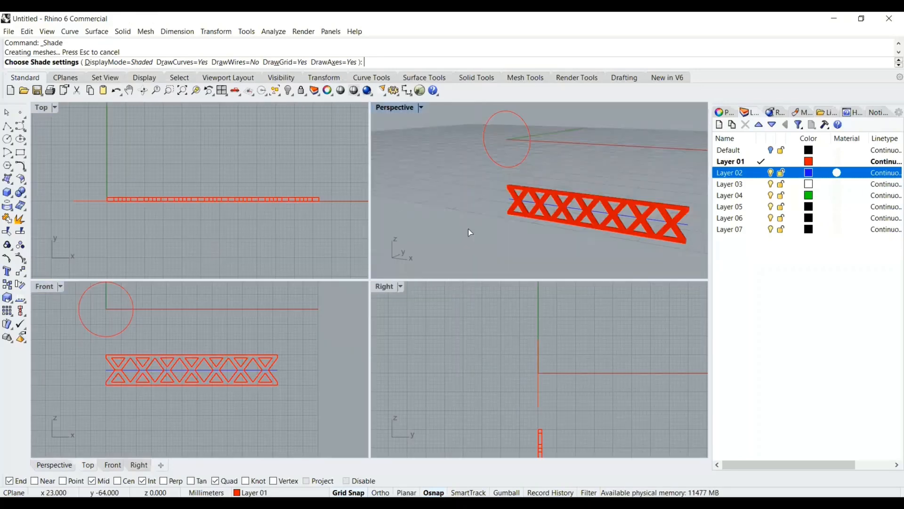
{"action": "scroll", "coordinate": [447, 208], "scroll_direction": "down", "scroll_amount": 5}
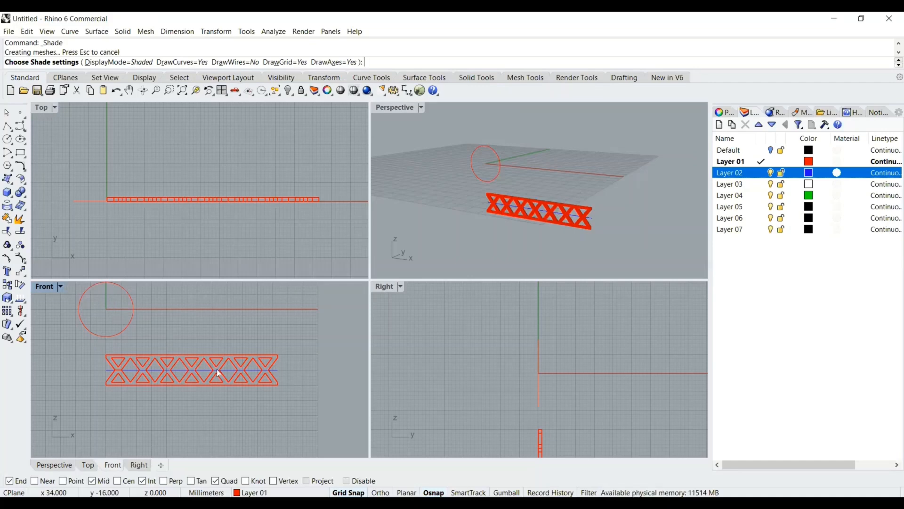
{"action": "left_click", "coordinate": [513, 179]}
{"action": "key", "text": "Escape"}
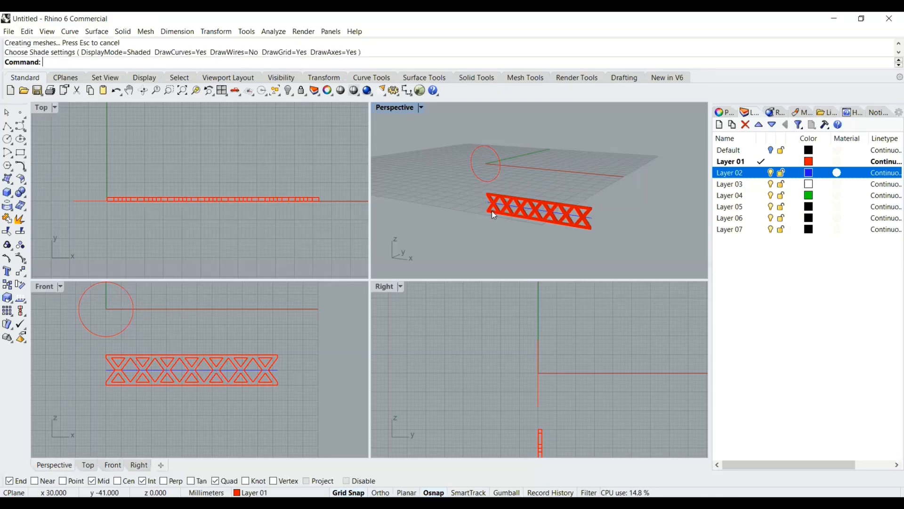
Select the extruded band with its curves and rotate it 90 degrees about its bottom edge in the right view to lay it flat
{"action": "left_click_drag", "start_coordinate": [494, 216], "coordinate": [611, 249]}
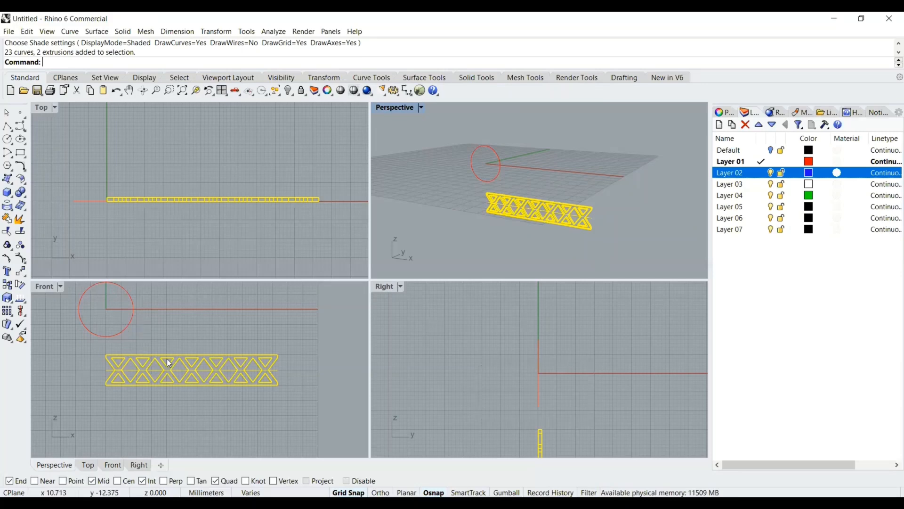
{"action": "left_click", "coordinate": [386, 291]}
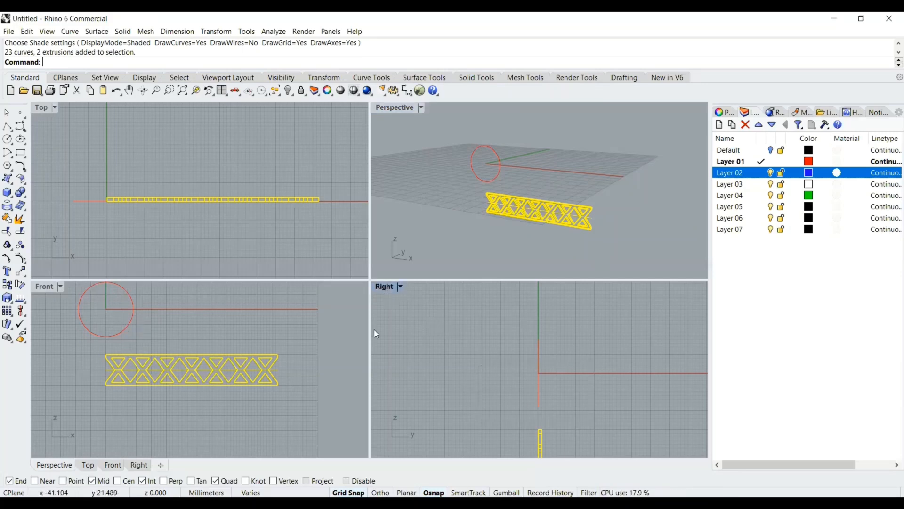
{"action": "double_click", "coordinate": [381, 286]}
{"action": "right_click_drag", "start_coordinate": [393, 343], "coordinate": [422, 377]}
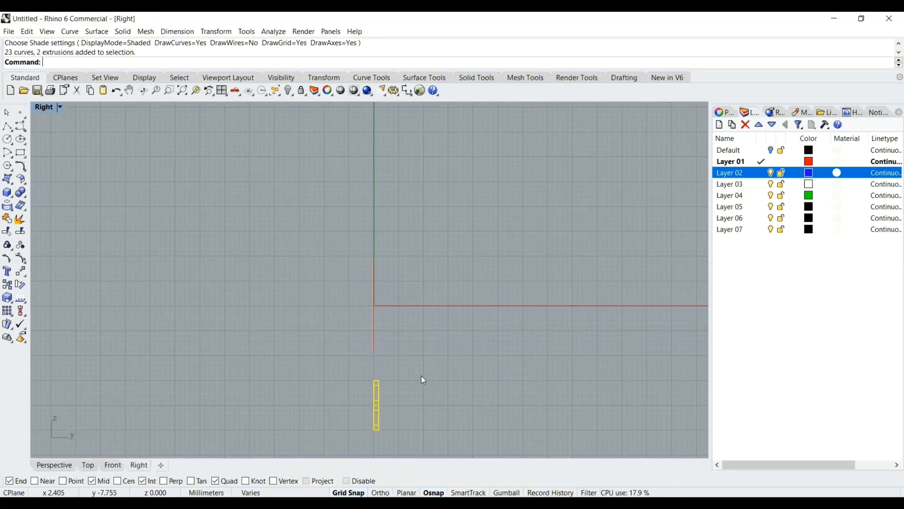
{"action": "right_click_drag", "start_coordinate": [438, 333], "coordinate": [405, 247]}
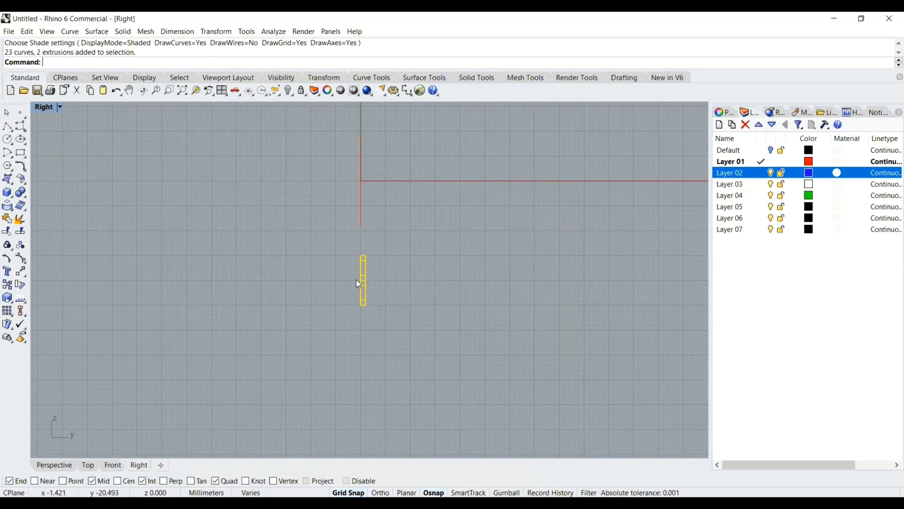
{"action": "scroll", "coordinate": [356, 279], "scroll_direction": "up", "scroll_amount": 4}
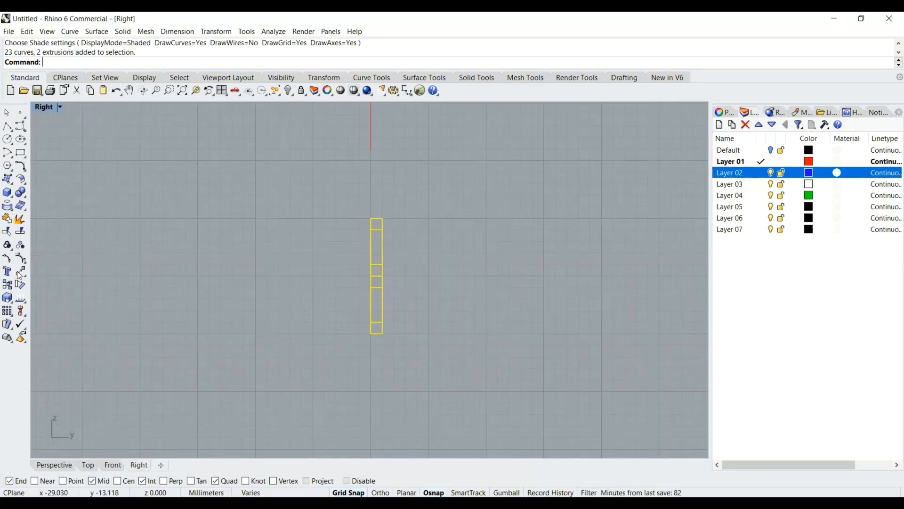
{"action": "left_click", "coordinate": [20, 285]}
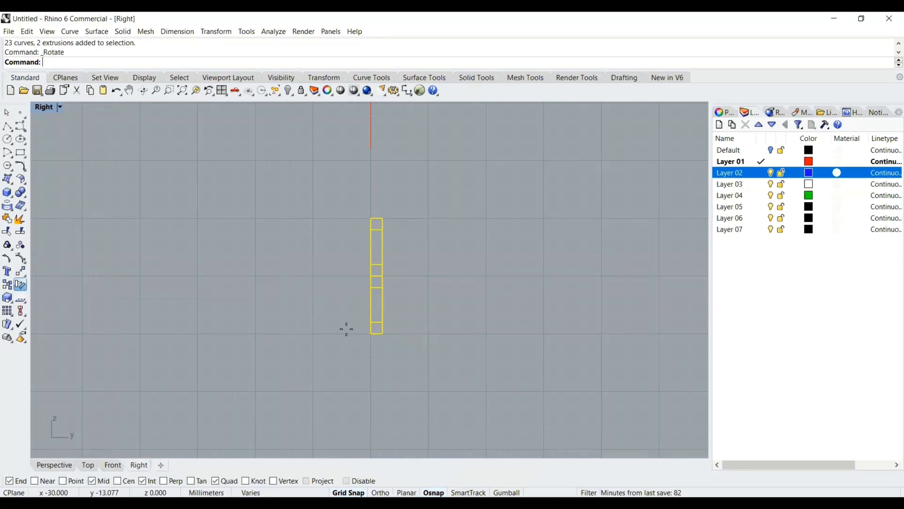
{"action": "left_click", "coordinate": [383, 334]}
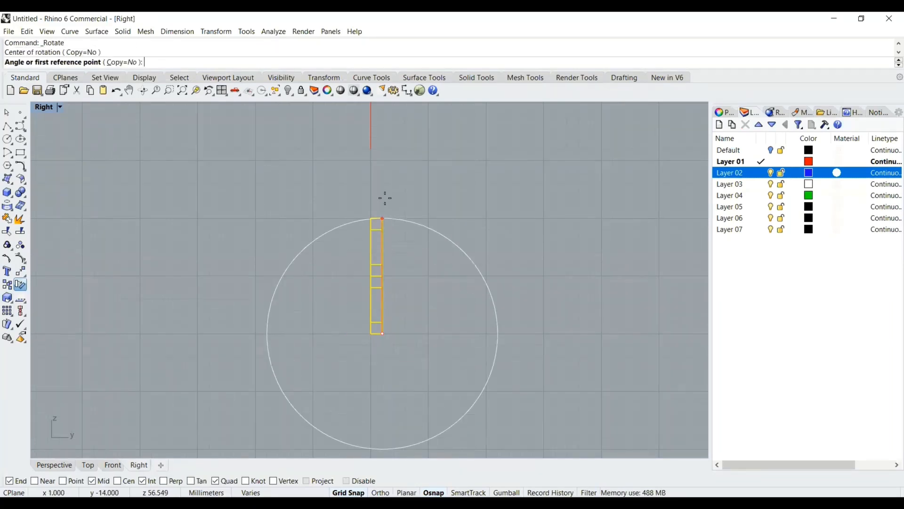
{"action": "left_click", "coordinate": [383, 194]}
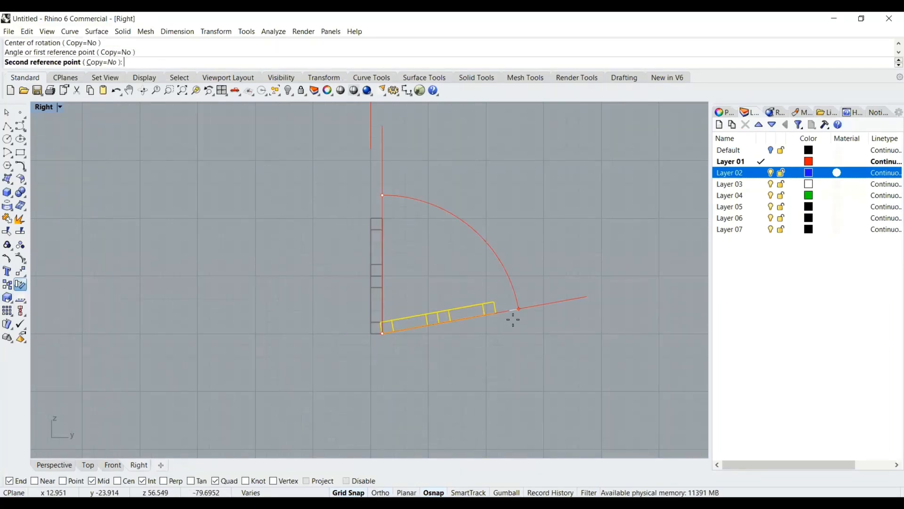
{"action": "key", "text": "shift"}
{"action": "left_click", "coordinate": [536, 335]}
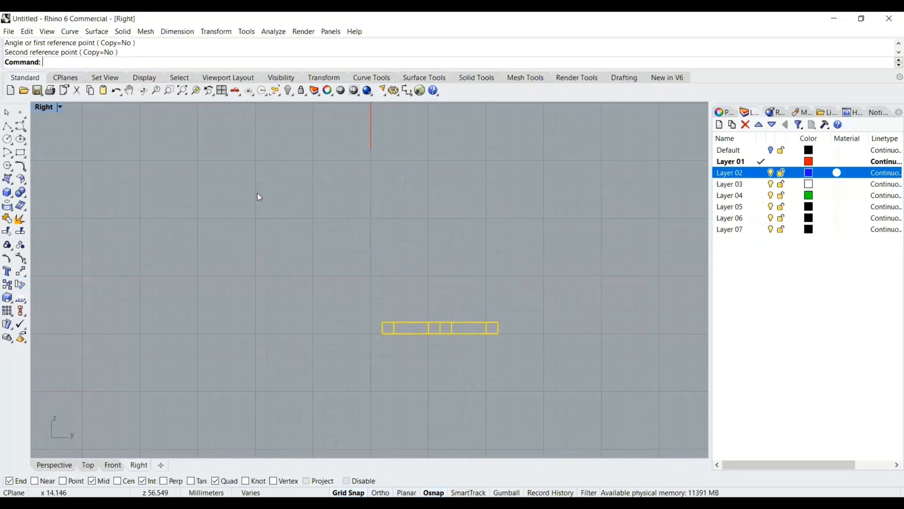
Move the circle's seam point to its top quadrant and flip the seam direction
{"action": "key", "text": "ctrl+m"}
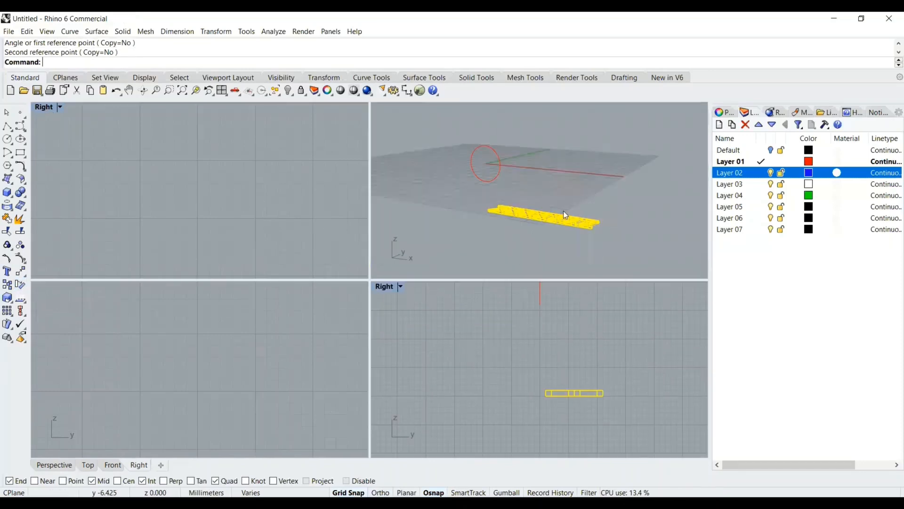
{"action": "right_click_drag", "start_coordinate": [550, 185], "coordinate": [588, 206]}
{"action": "key", "text": "Escape"}
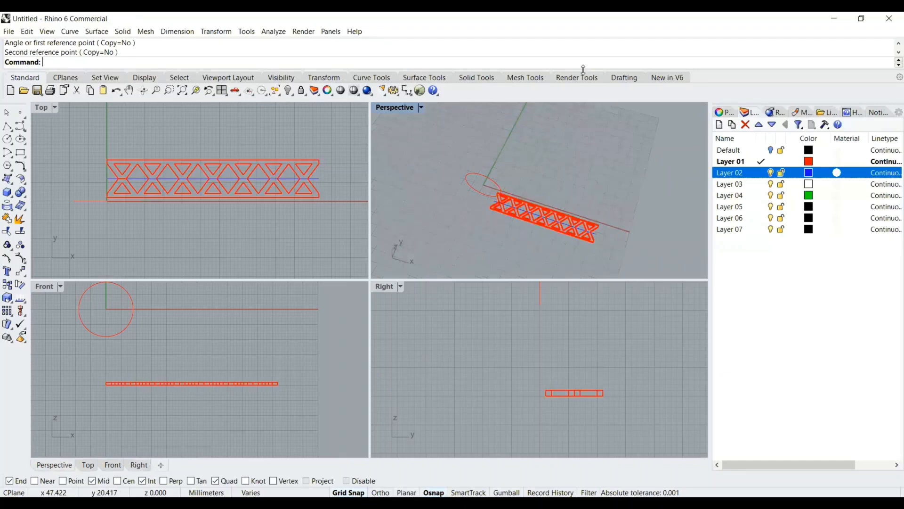
{"action": "right_click_drag", "start_coordinate": [561, 37], "coordinate": [420, 126]}
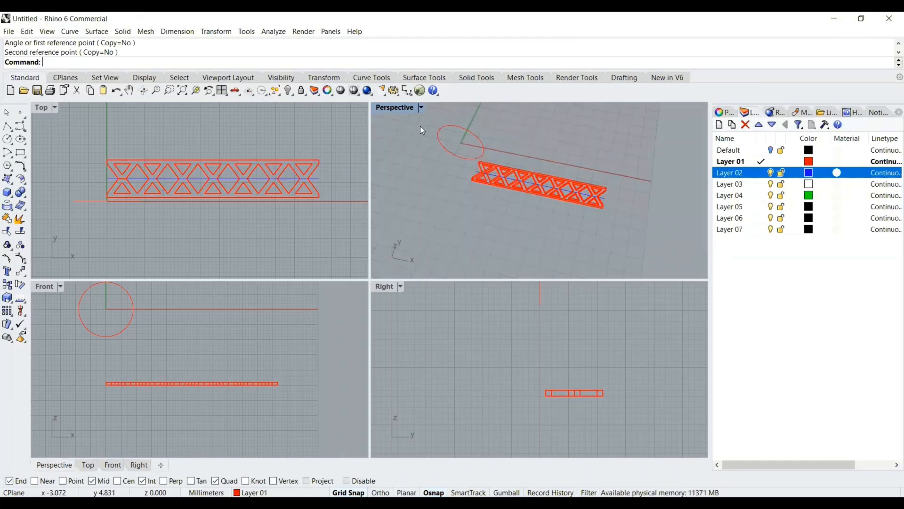
{"action": "right_click_drag", "start_coordinate": [225, 326], "coordinate": [314, 425]}
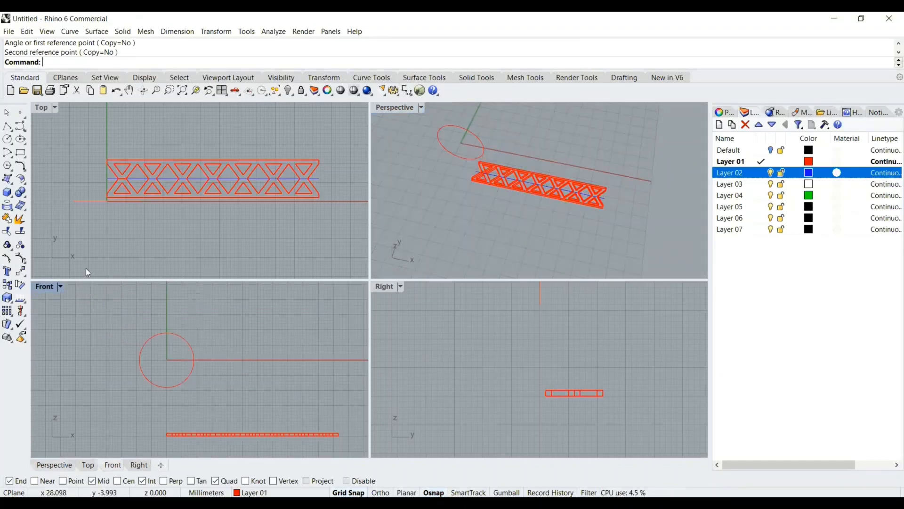
{"action": "double_click", "coordinate": [48, 287]}
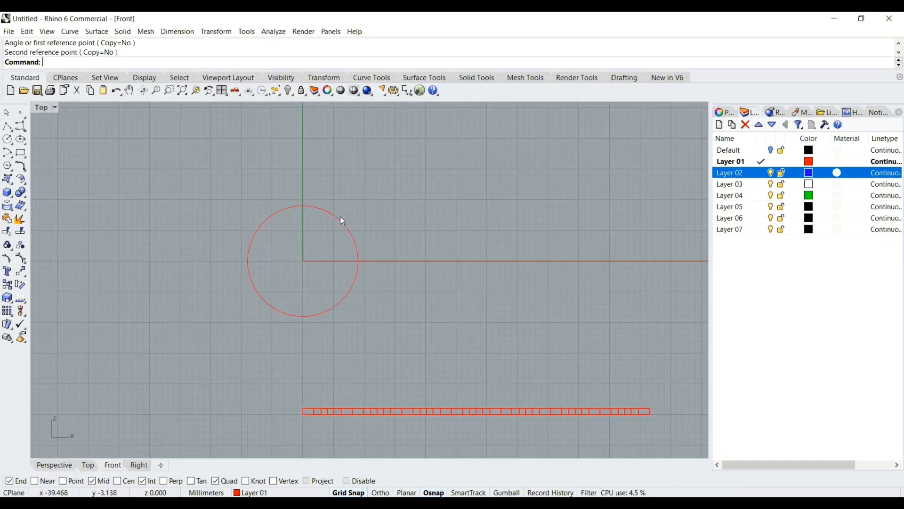
{"action": "right_click_drag", "start_coordinate": [426, 224], "coordinate": [386, 203]}
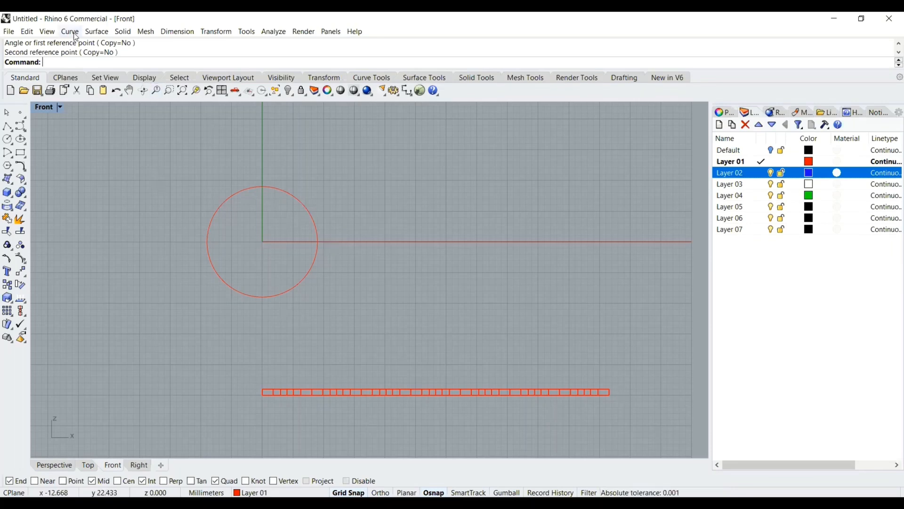
{"action": "left_click", "coordinate": [22, 169]}
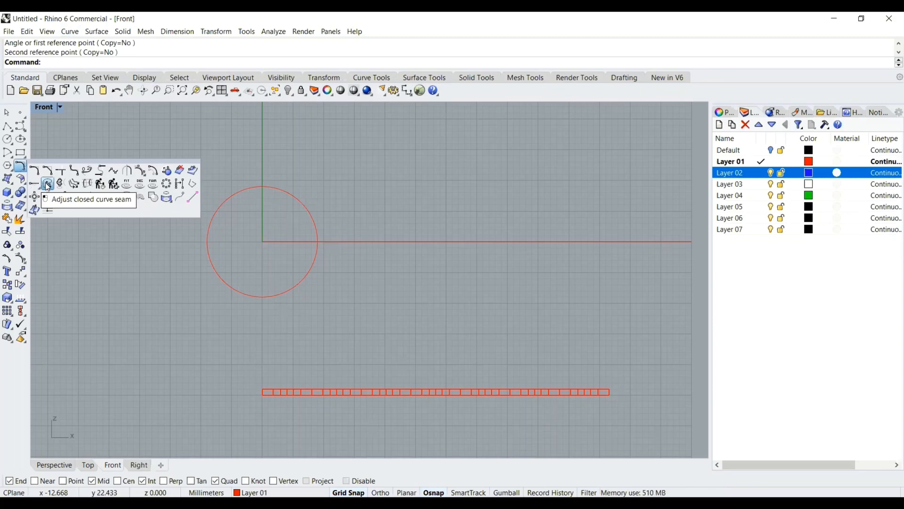
{"action": "left_click", "coordinate": [48, 184]}
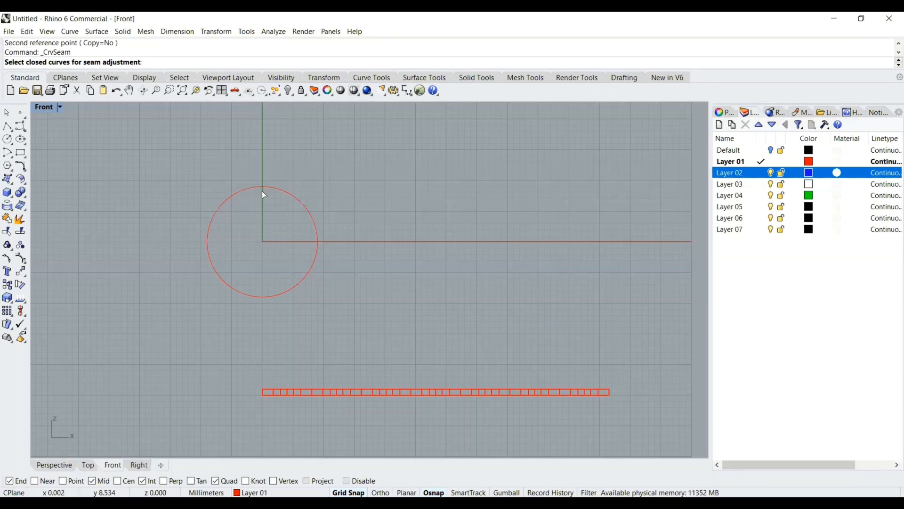
{"action": "left_click", "coordinate": [272, 185]}
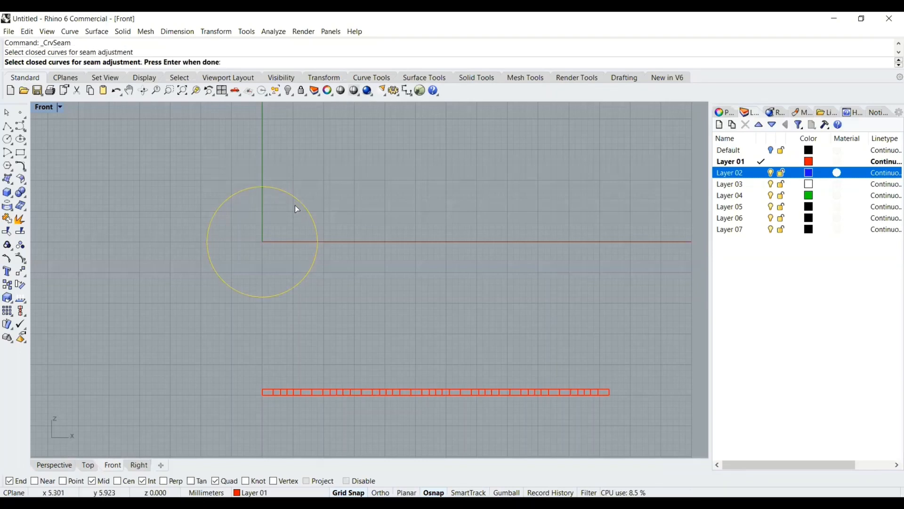
{"action": "key", "text": "Return"}
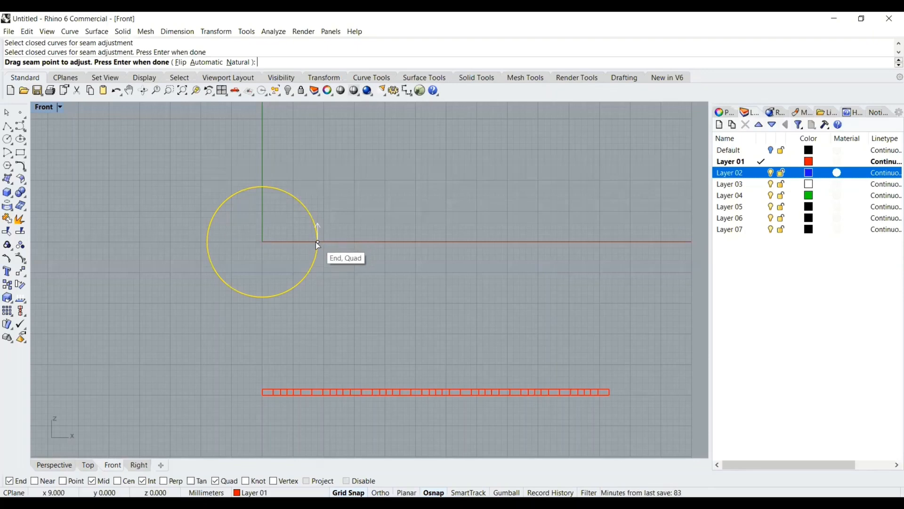
{"action": "left_click_drag", "start_coordinate": [319, 244], "coordinate": [260, 186]}
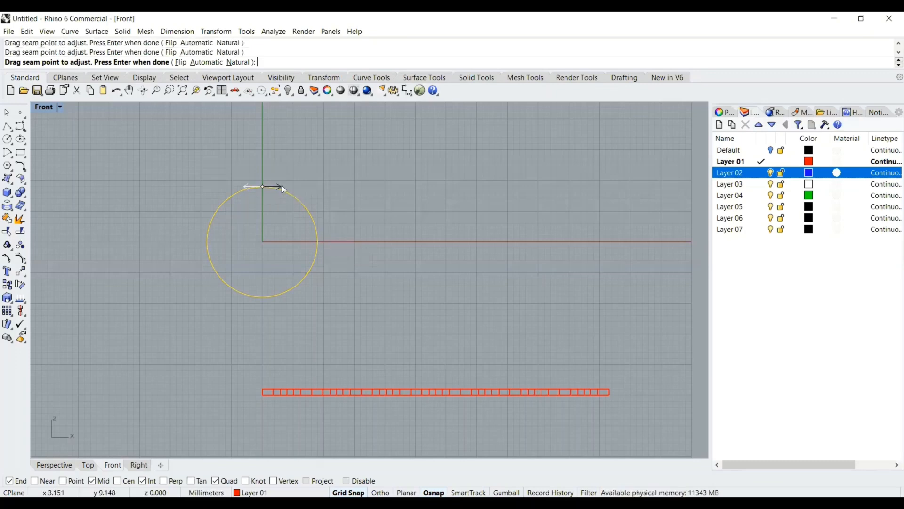
{"action": "left_click", "coordinate": [281, 186]}
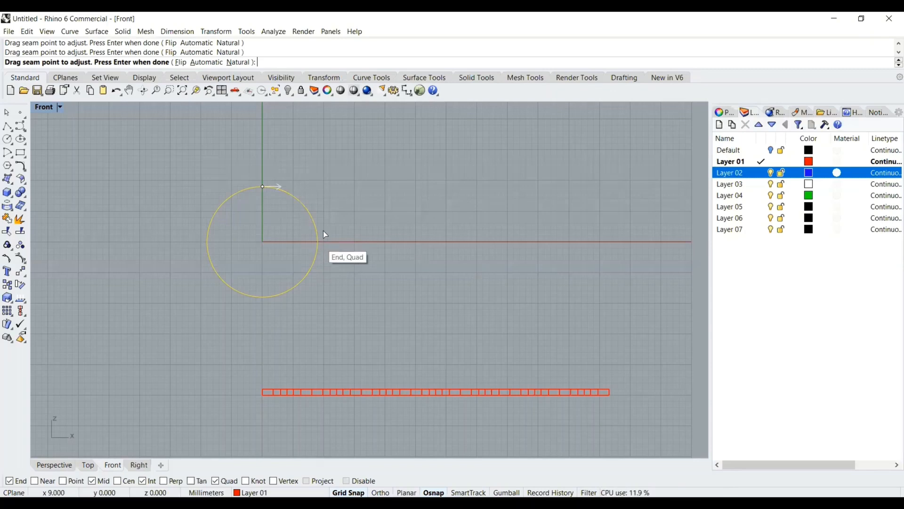
{"action": "left_click", "coordinate": [242, 183]}
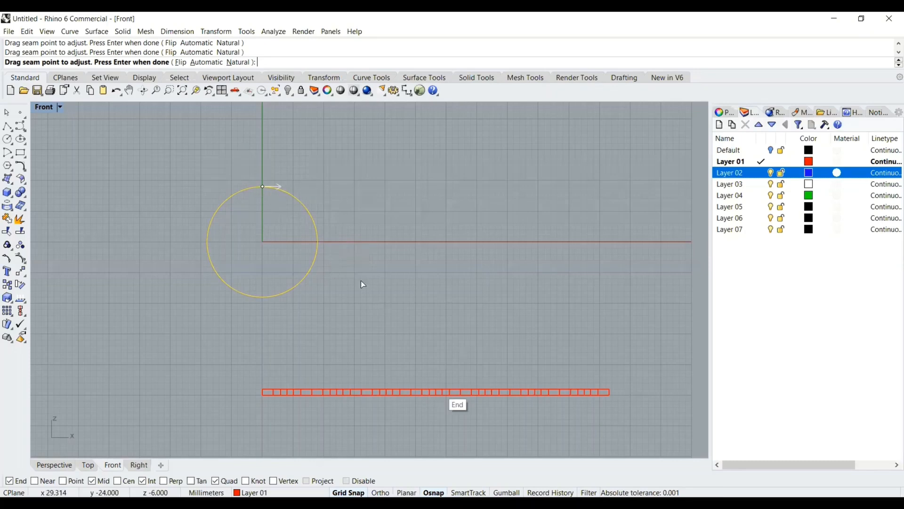
{"action": "key", "text": "Return"}
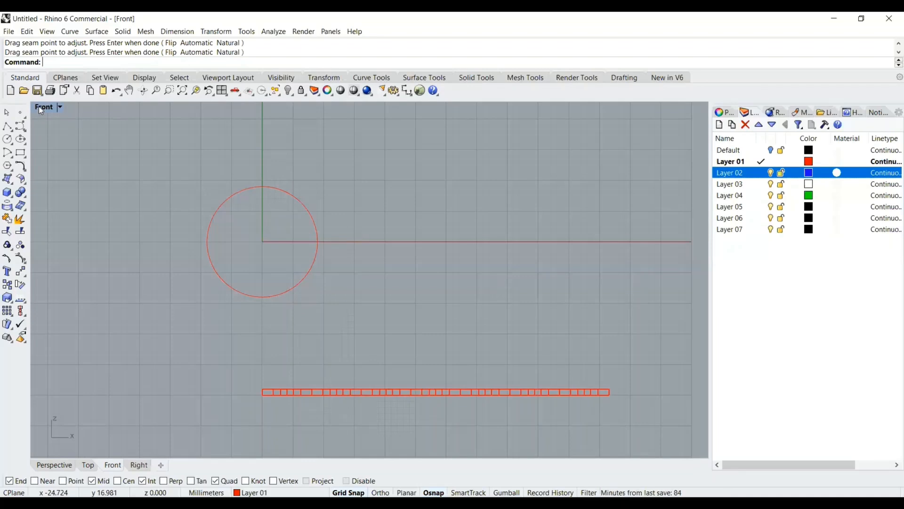
Flow the extruded band along the circle, picking the middle construction line near its left end as base curve and the circle near its seam as target
{"action": "left_click", "coordinate": [218, 92]}
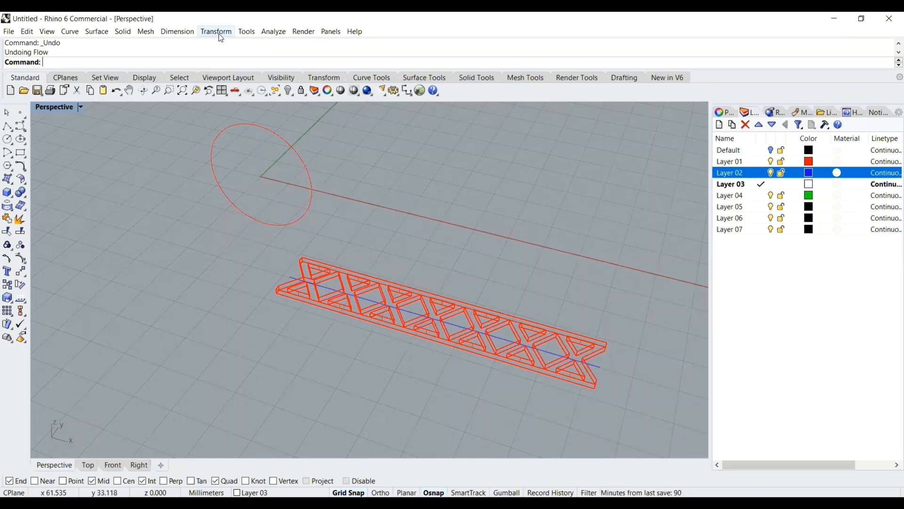
{"action": "left_click", "coordinate": [221, 32]}
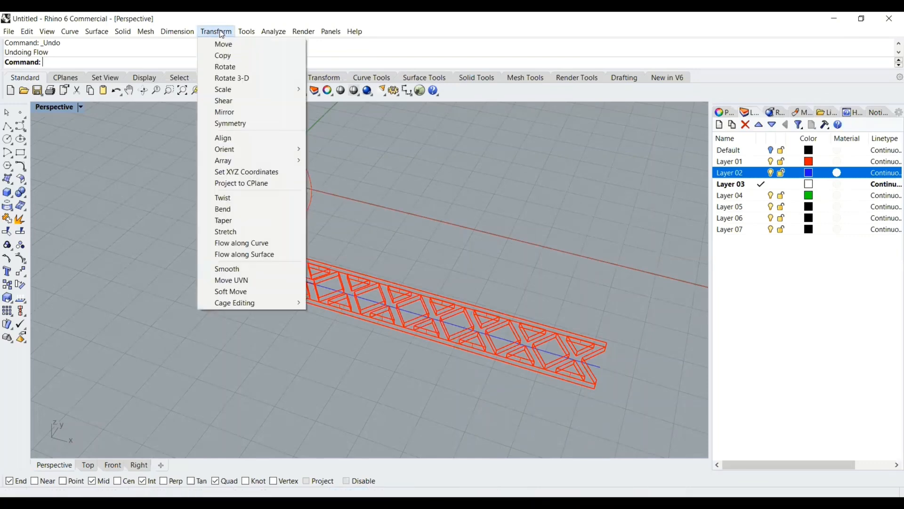
{"action": "left_click", "coordinate": [245, 243]}
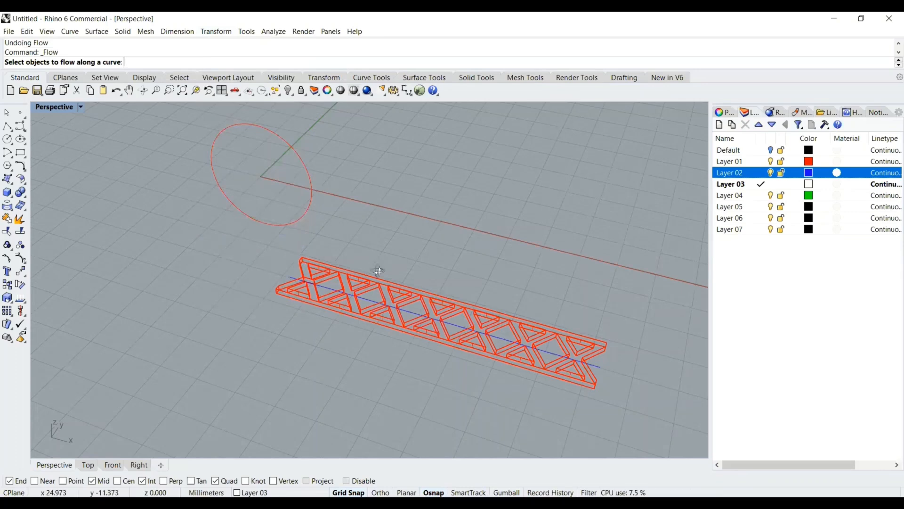
{"action": "right_click_drag", "start_coordinate": [361, 277], "coordinate": [325, 250]}
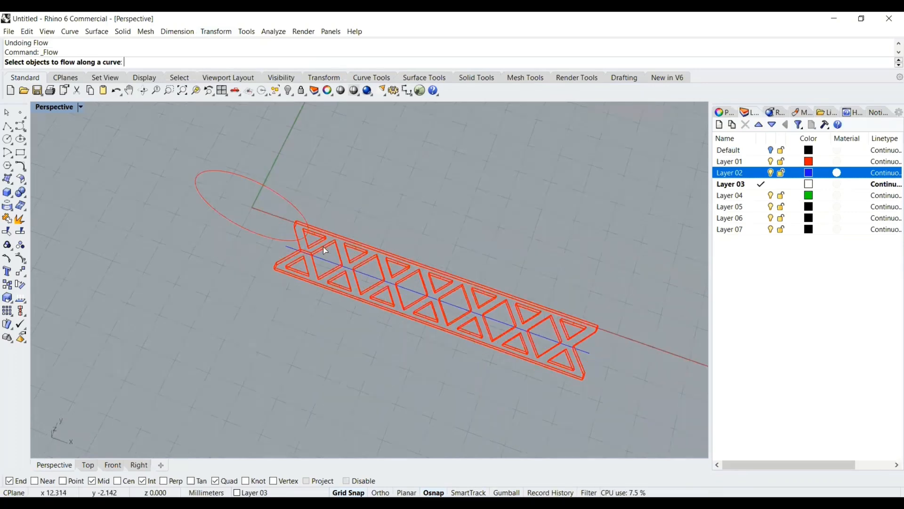
{"action": "left_click", "coordinate": [324, 247]}
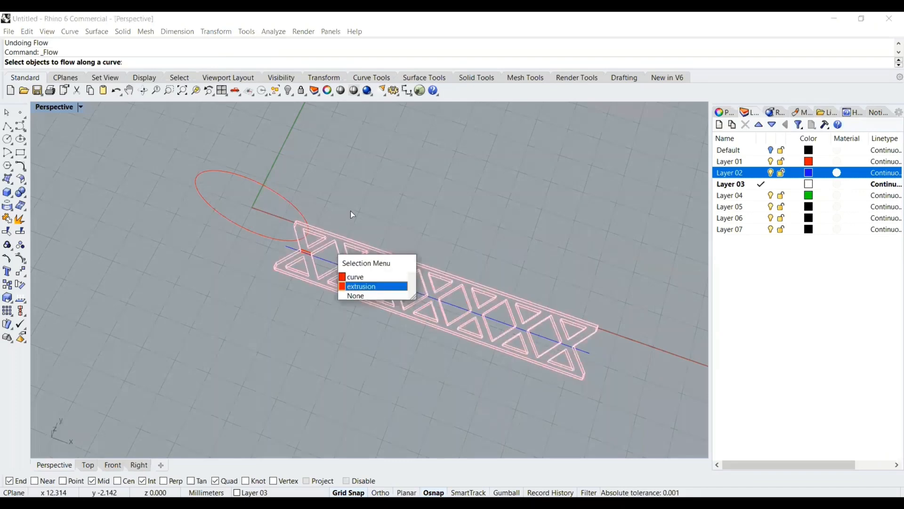
{"action": "key", "text": "Return"}
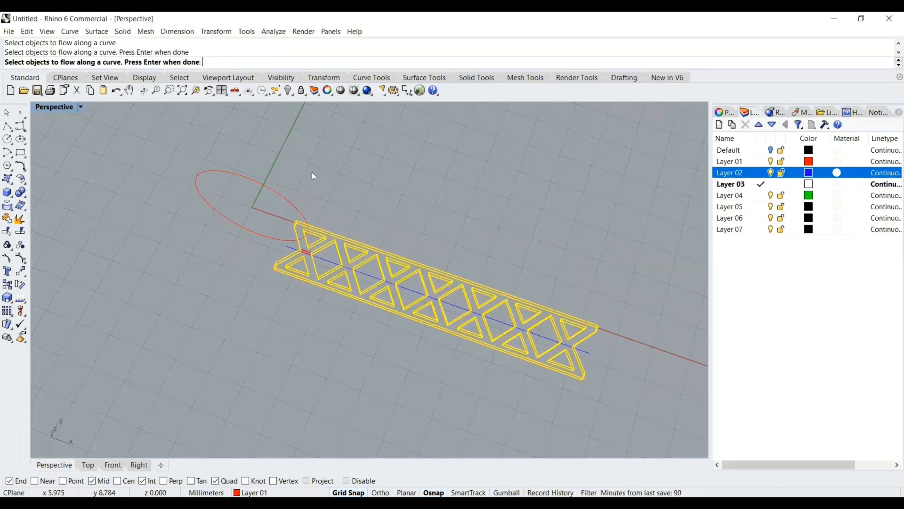
{"action": "key", "text": "Return"}
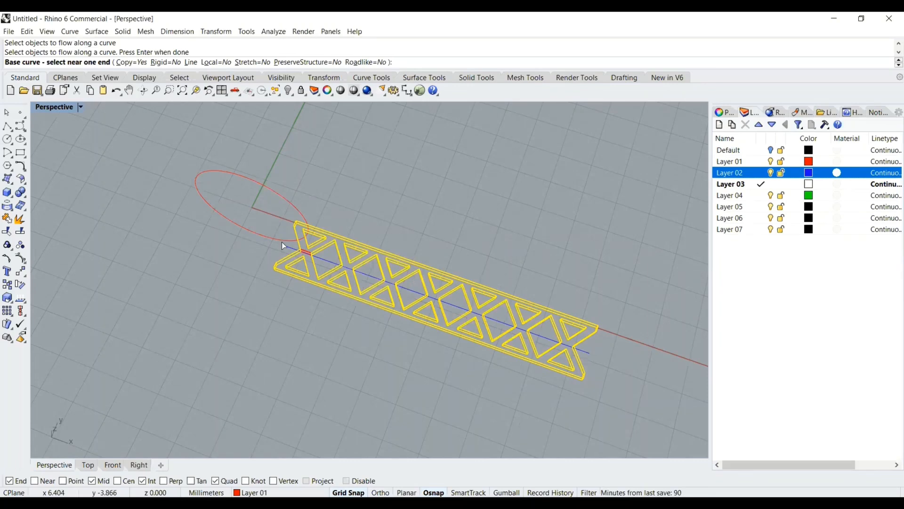
{"action": "scroll", "coordinate": [292, 250], "scroll_direction": "up", "scroll_amount": 2}
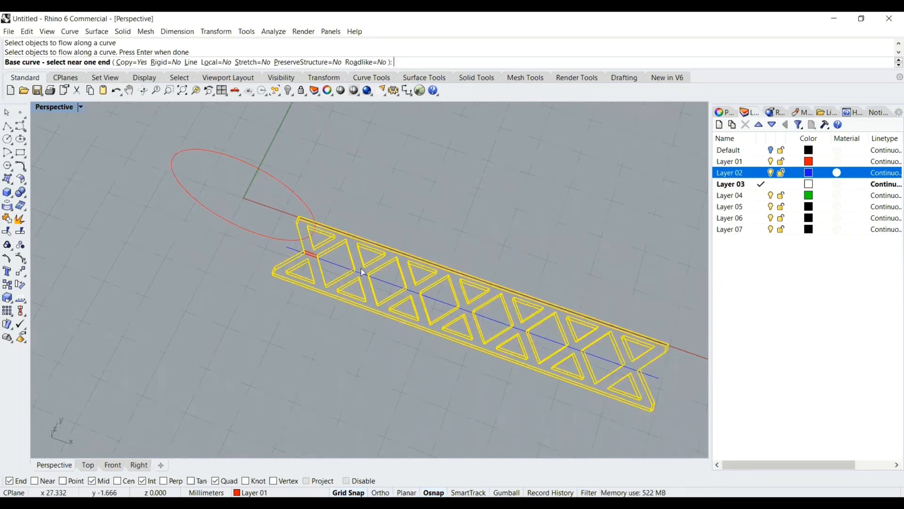
{"action": "left_click", "coordinate": [290, 248]}
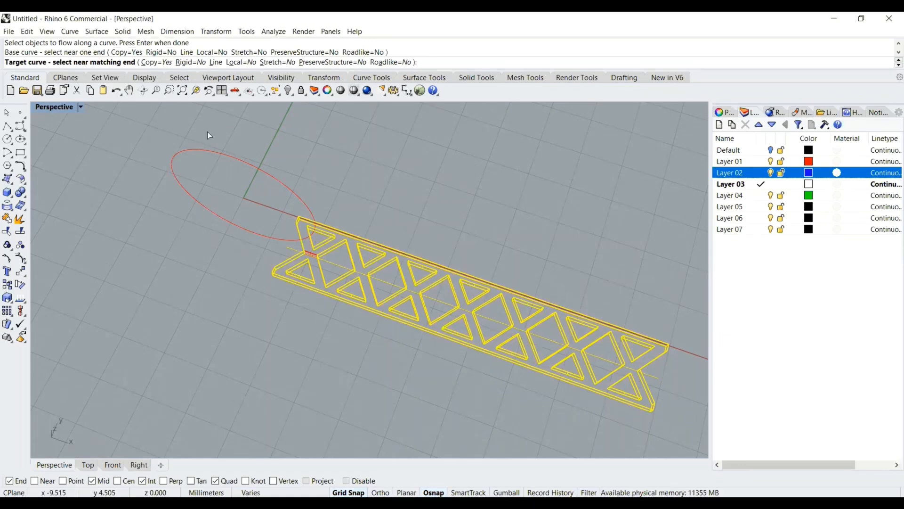
{"action": "right_click_drag", "start_coordinate": [341, 138], "coordinate": [345, 143]}
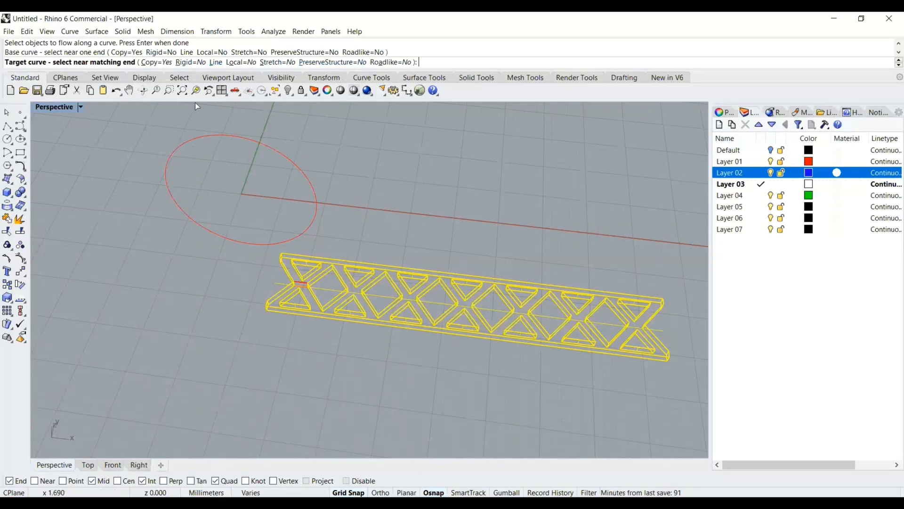
{"action": "left_click", "coordinate": [242, 137]}
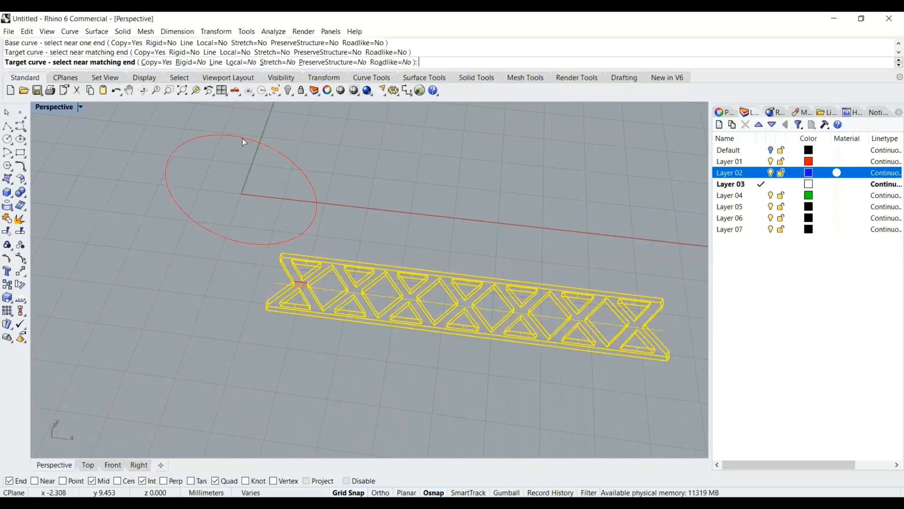
{"action": "left_click", "coordinate": [242, 138]}
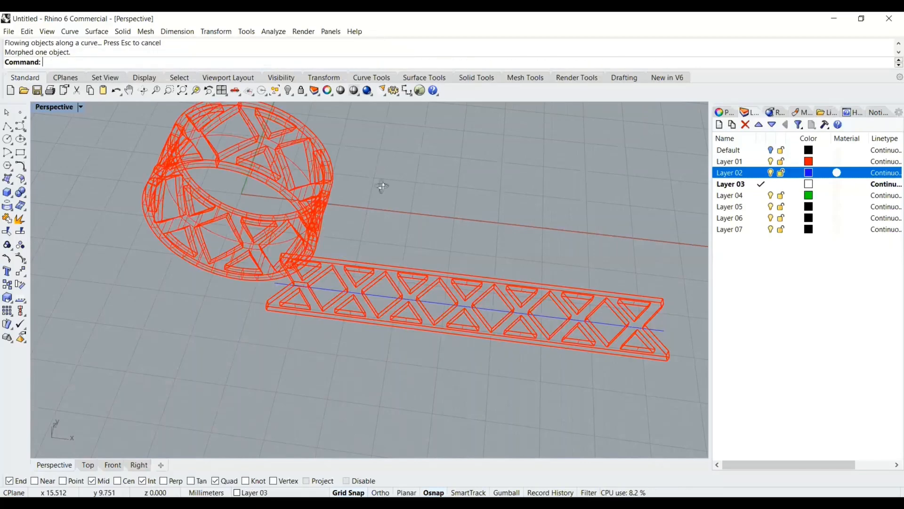
Orbit around the bent ring and switch the perspective view to shaded display
{"action": "right_click_drag", "start_coordinate": [383, 187], "coordinate": [353, 99]}
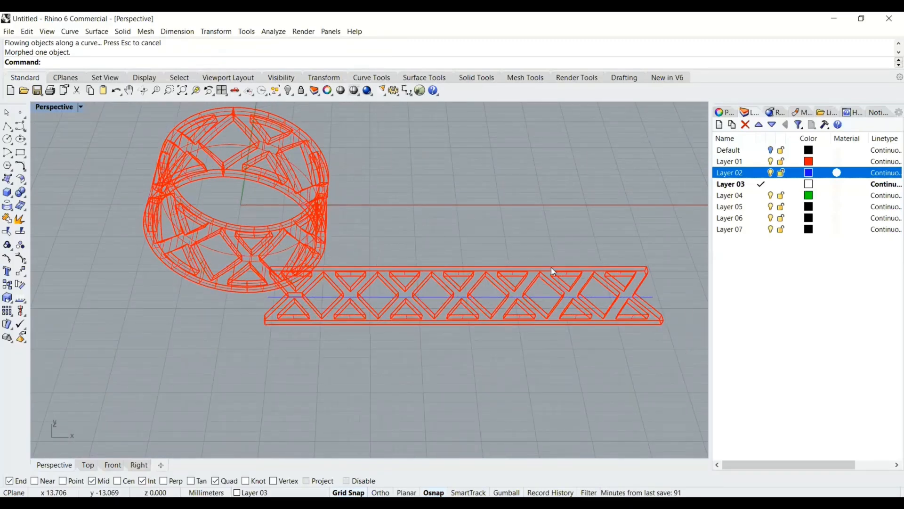
{"action": "right_click_drag", "start_coordinate": [394, 151], "coordinate": [379, 203]}
{"action": "left_click", "coordinate": [340, 90]}
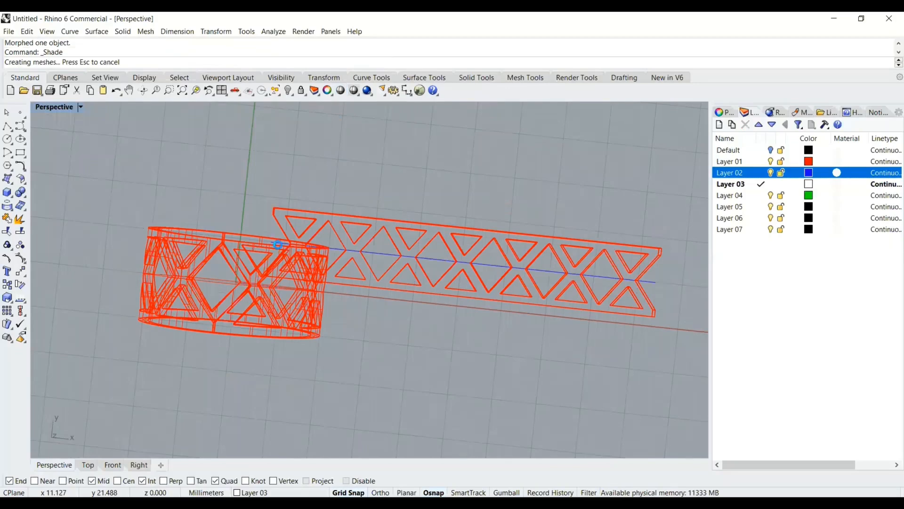